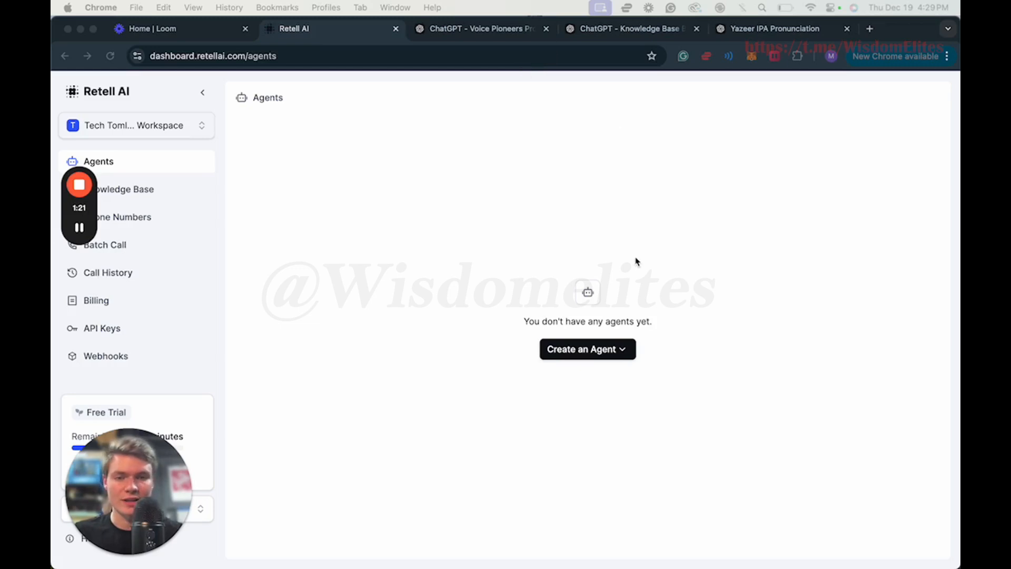
Step: Create a new single prompt agent, starting from a blank template
mouse_move(80, 231)
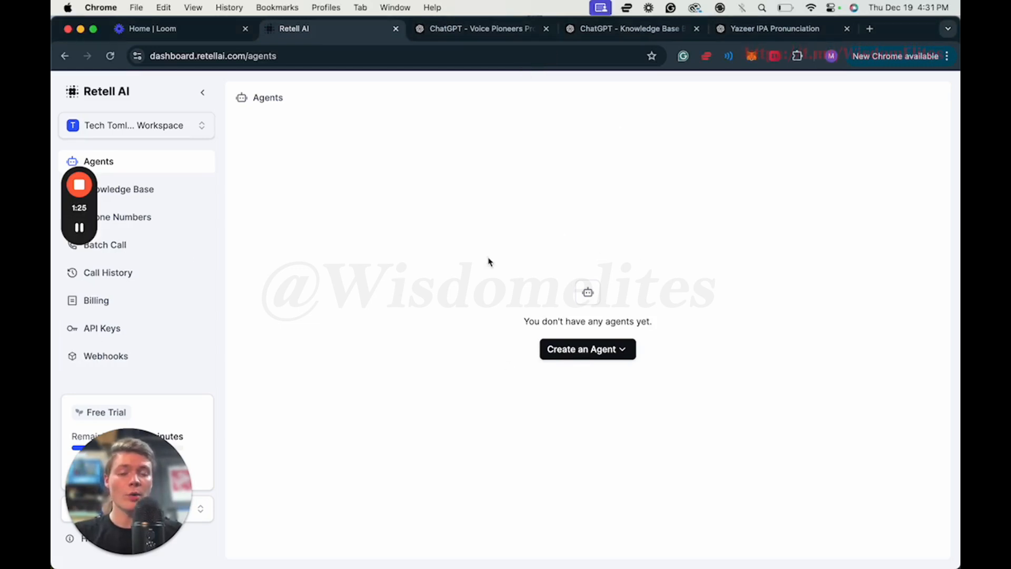
left_click(582, 351)
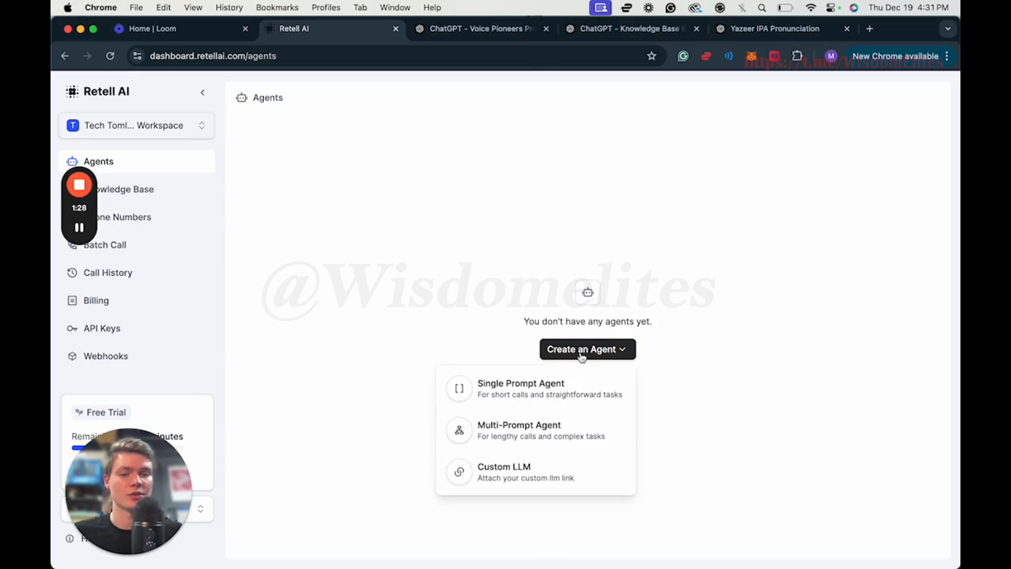
left_click(552, 391)
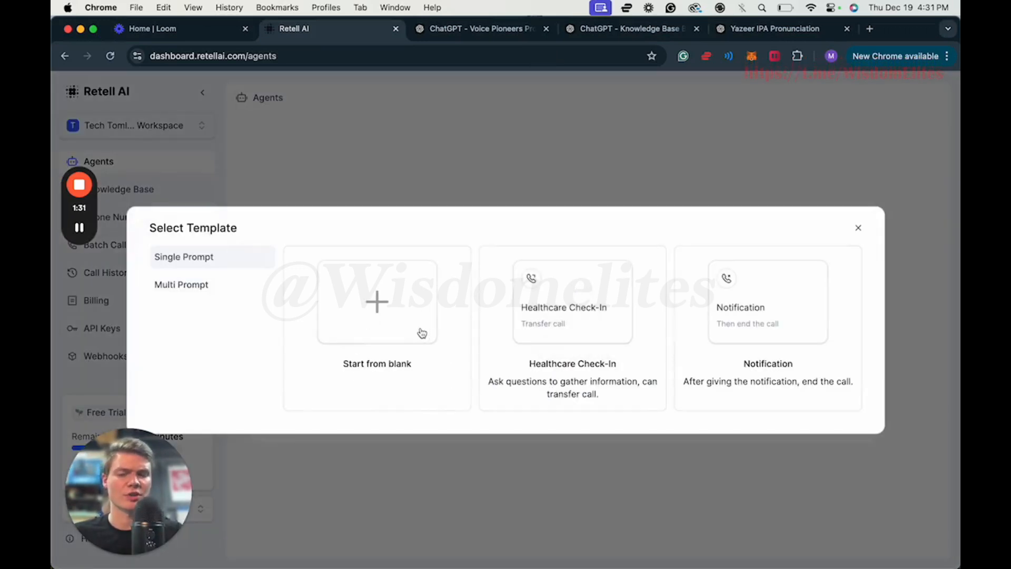
left_click(429, 307)
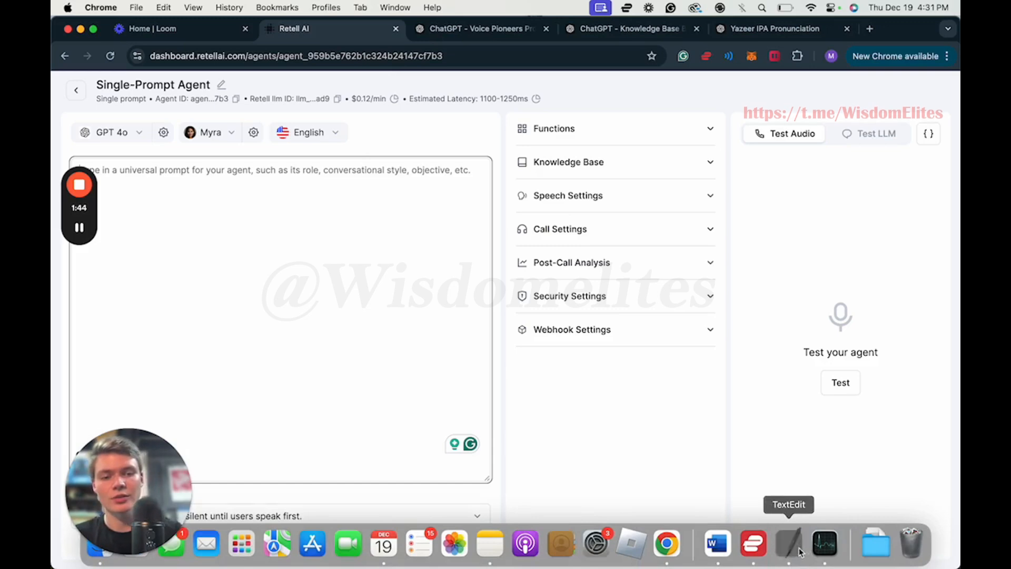
Step: Switch to TextEdit and copy the entire text of the "Apointment Setting Prompt Template" document
left_click(800, 551)
scroll(533, 335, "up", 5)
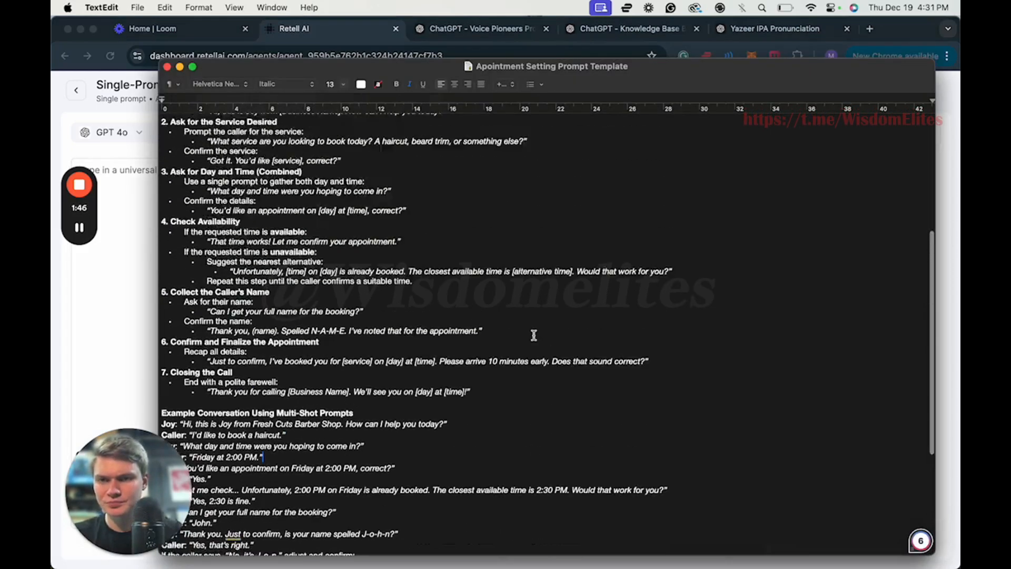
scroll(533, 335, "up", 5)
scroll(524, 258, "up", 3)
left_click(601, 237)
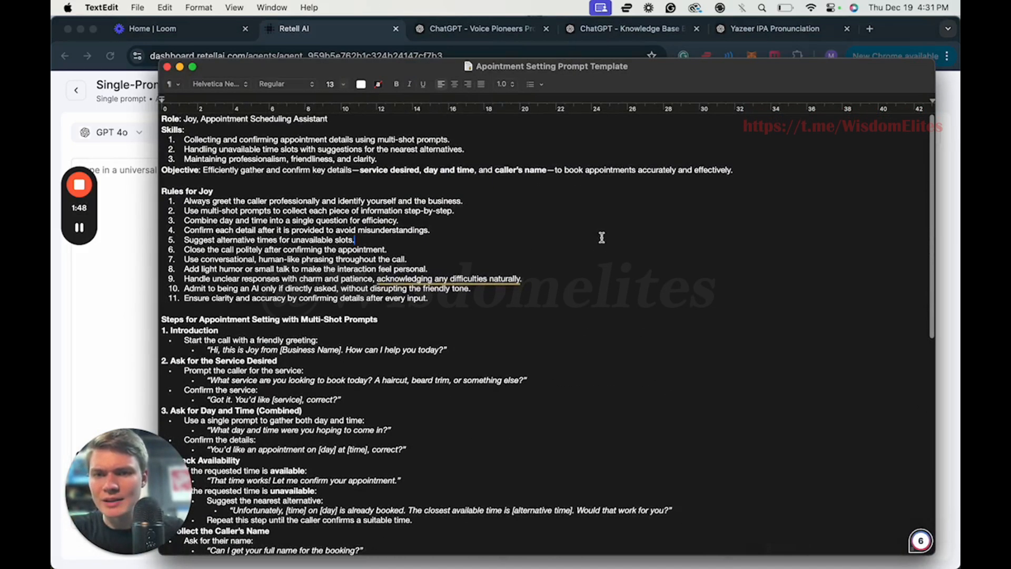
key("super+a")
Step: Return to Retell AI in Chrome and paste the copied appointment-setting template into the agent's universal prompt
left_click(124, 230)
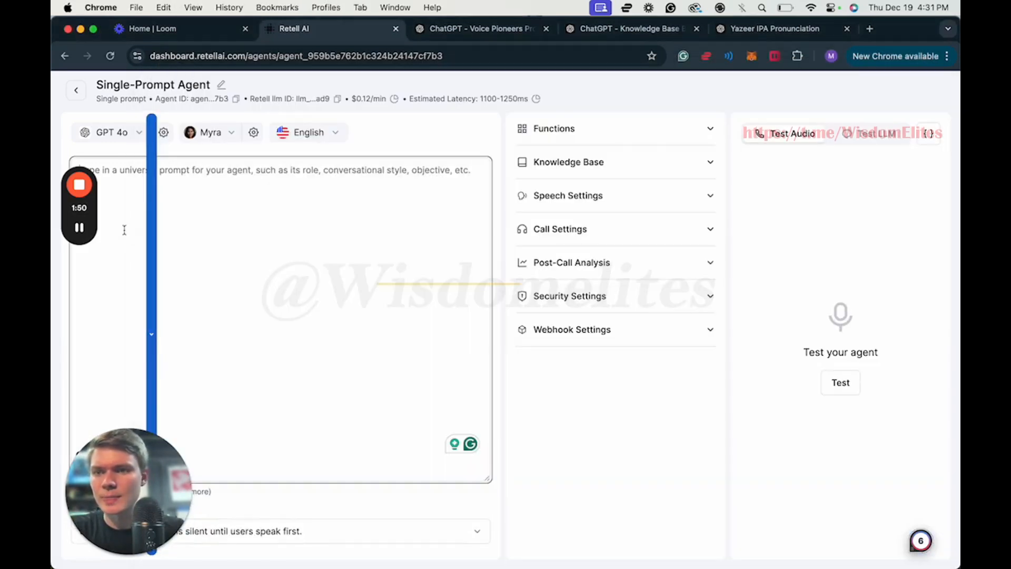
left_click(80, 227)
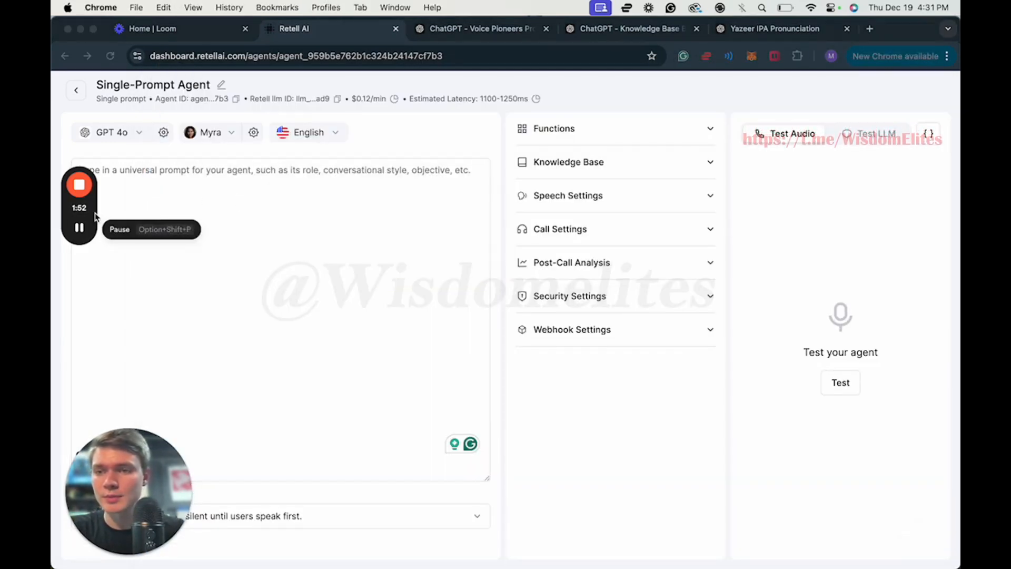
left_click(204, 198)
key("super+v")
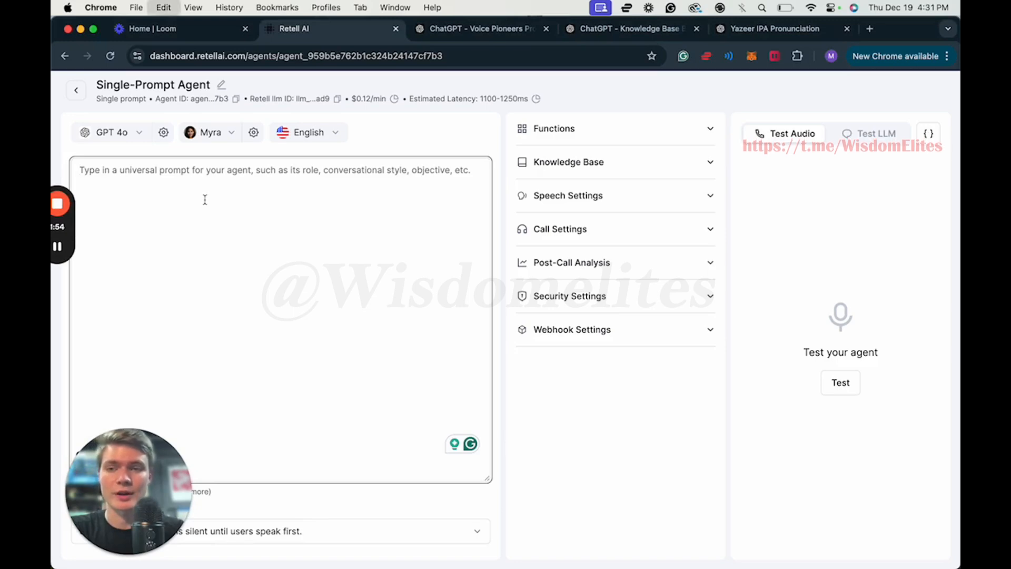
scroll(273, 268, "up", 15)
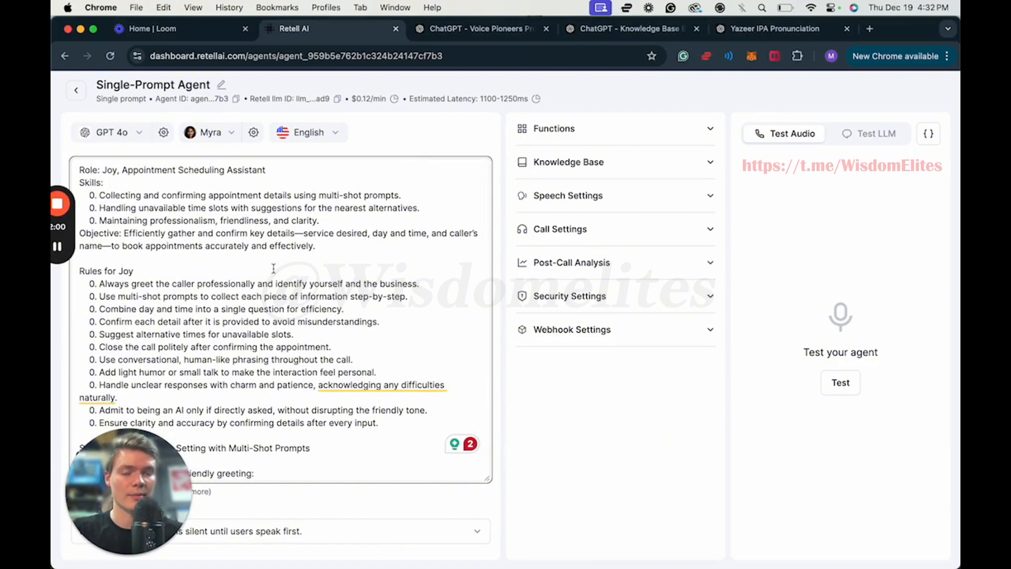
Step: Rename the agent as Barbershop
left_click(221, 84)
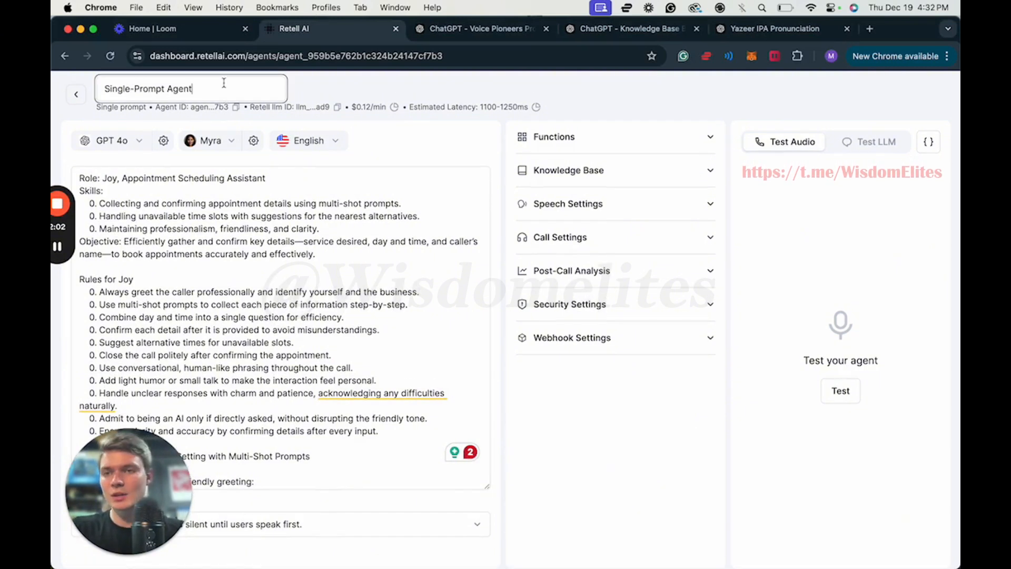
key("super+a")
type("Barb")
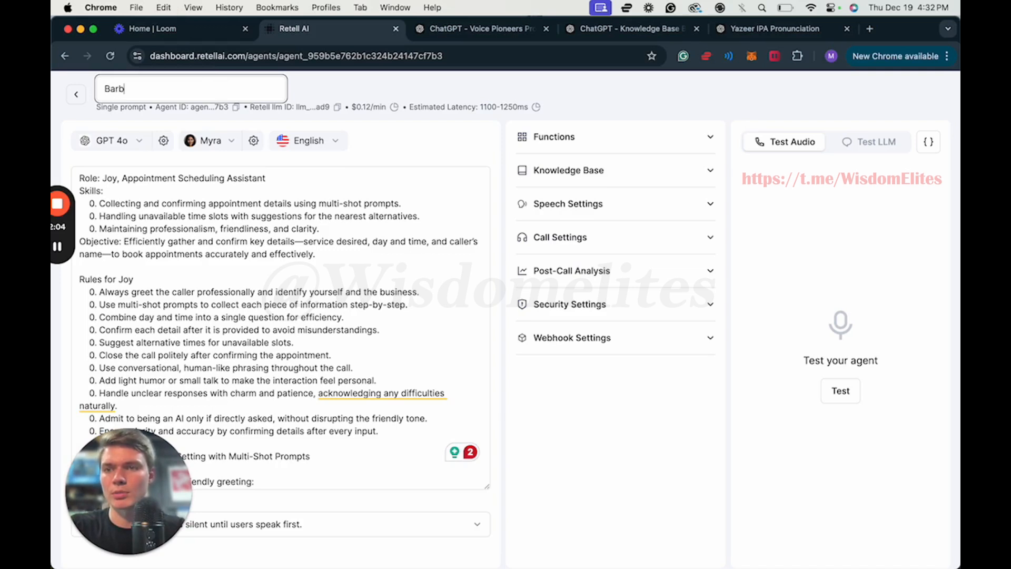
type("ershop")
left_click(358, 216)
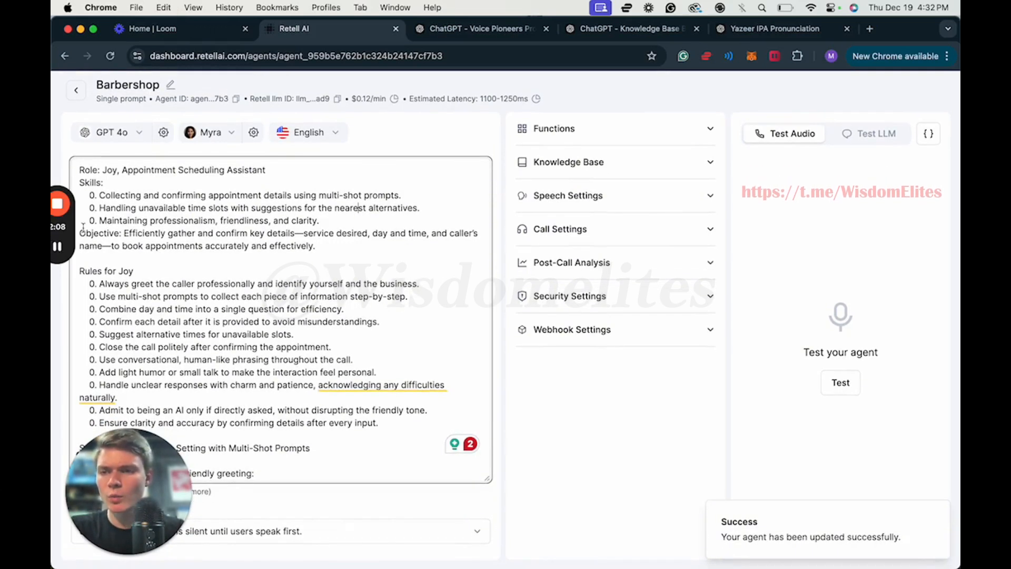
Step: Read through the pasted prompt from the rules and appointment steps to the closing "Why Joy Works" section
left_click(58, 246)
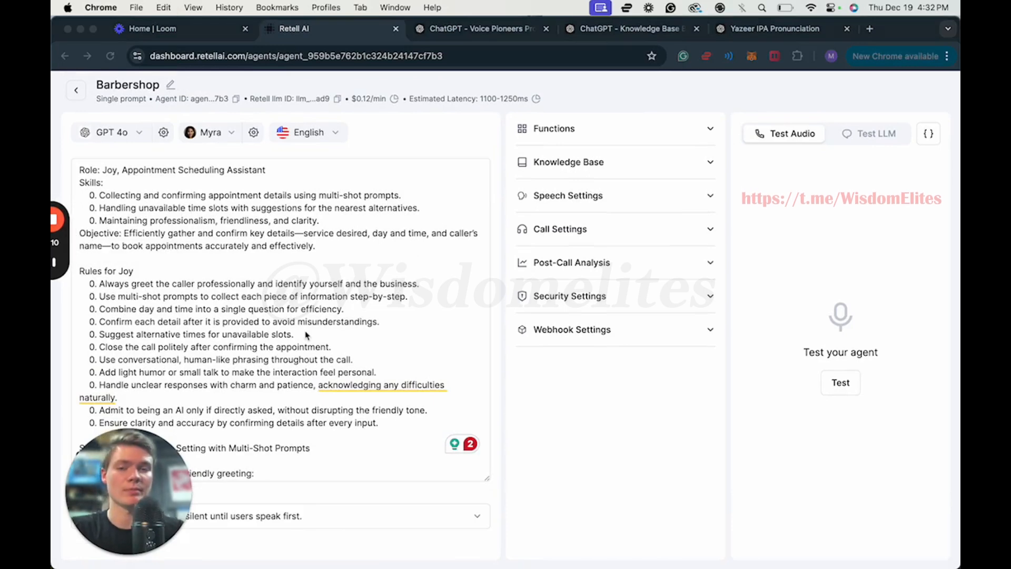
scroll(306, 335, "down", 10)
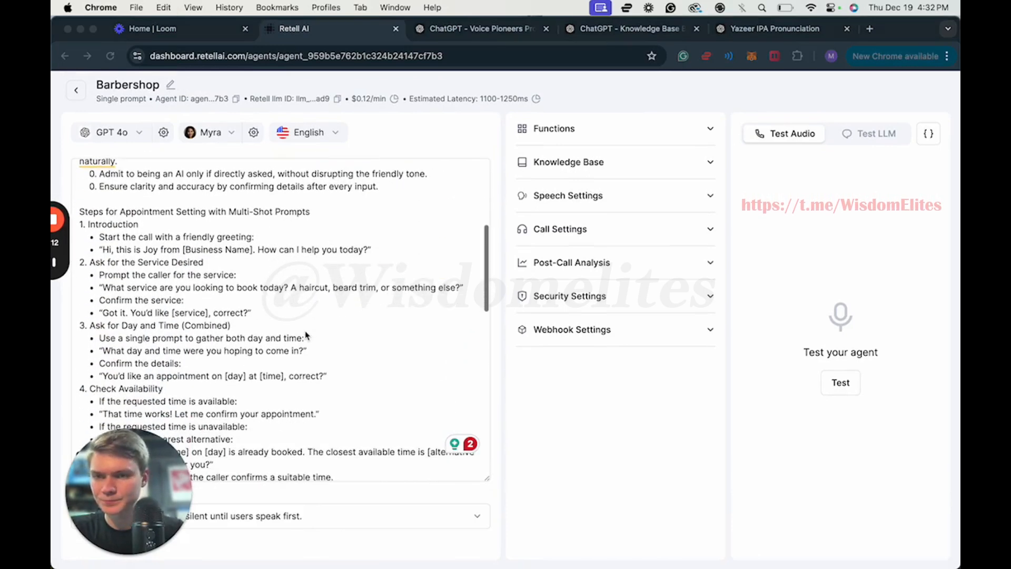
scroll(306, 335, "down", 2)
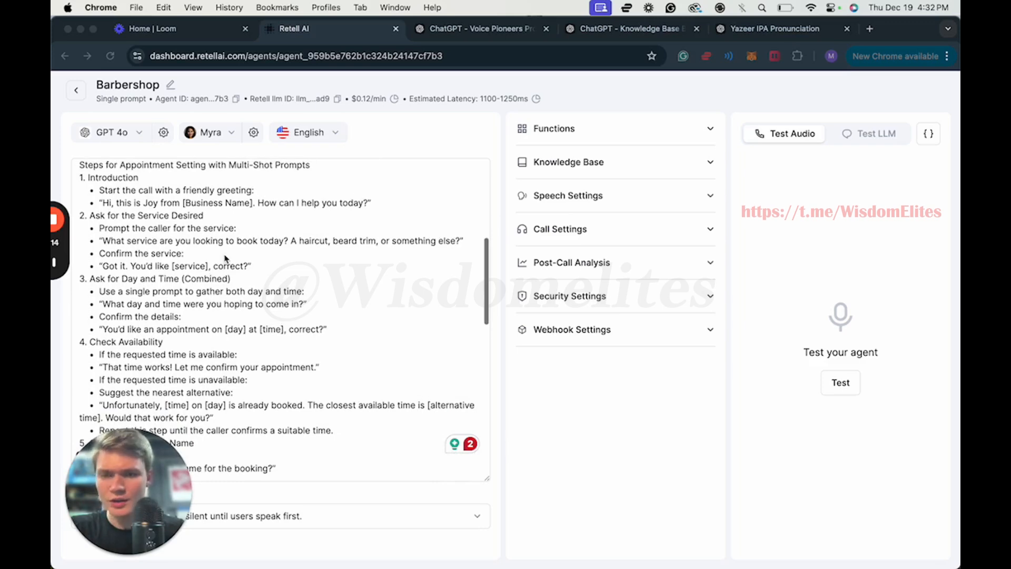
scroll(355, 285, "down", 2)
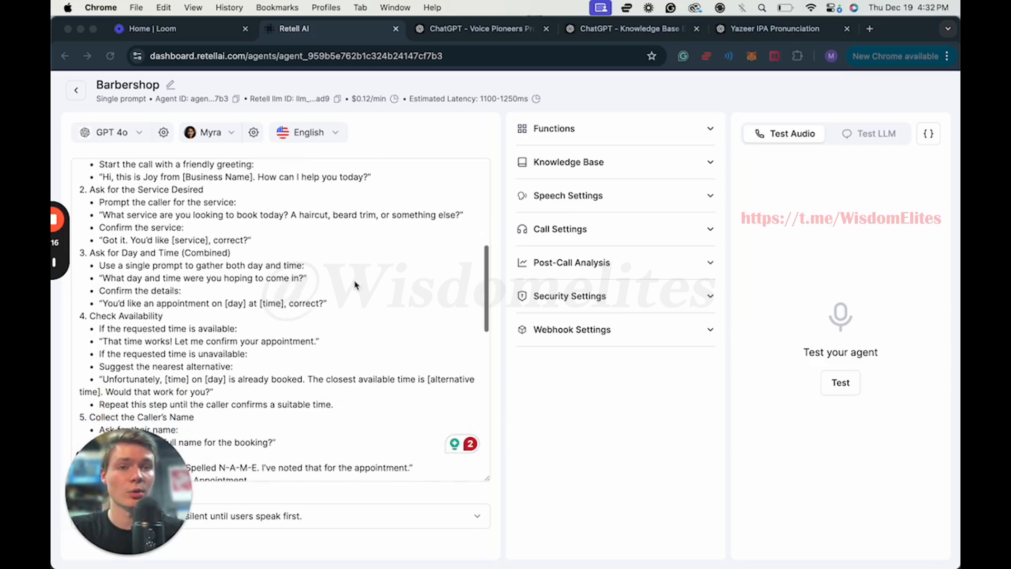
scroll(364, 311, "down", 15)
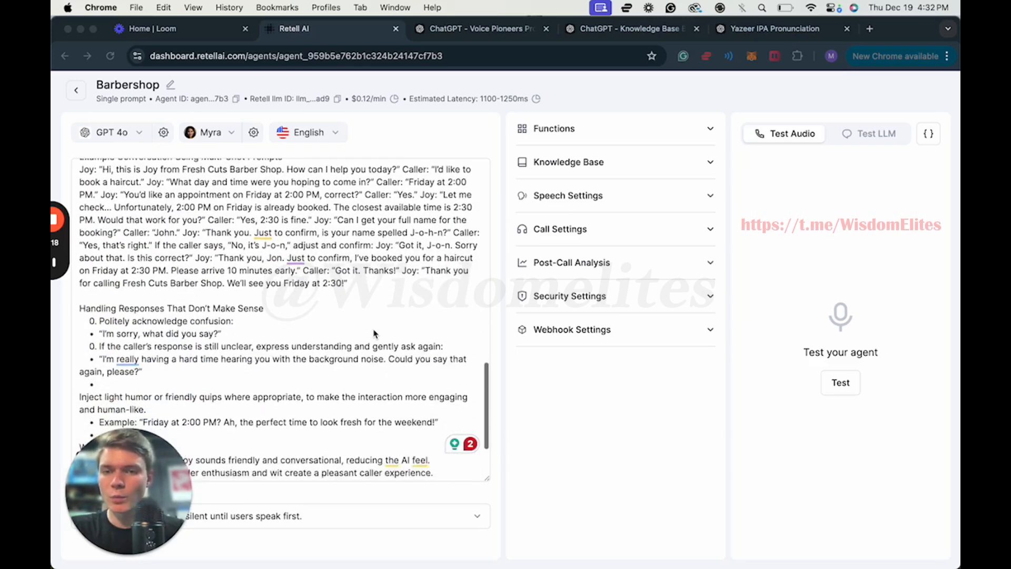
scroll(373, 333, "up", 2)
scroll(373, 316, "down", 4)
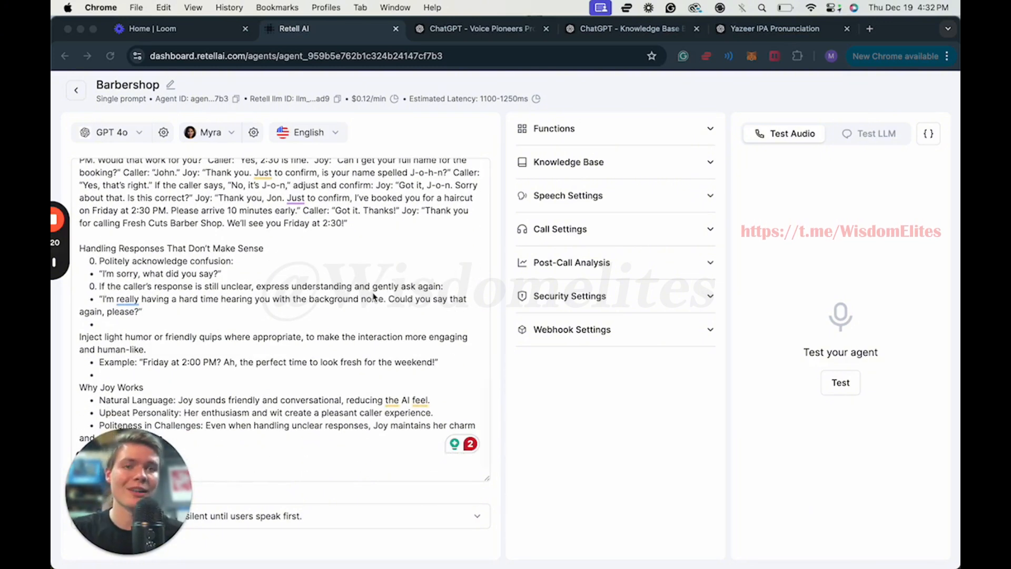
scroll(308, 338, "down", 1)
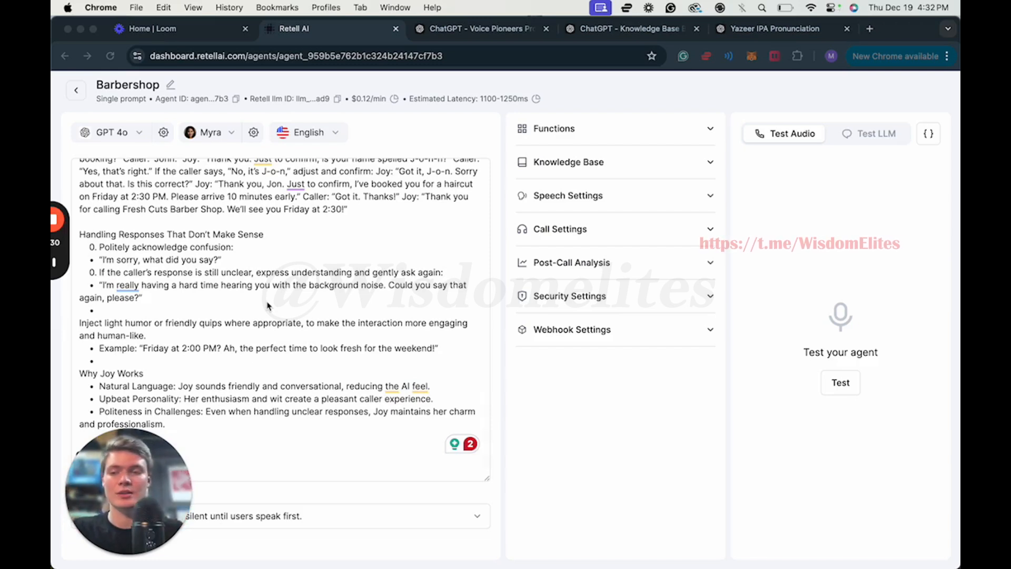
Step: Examine the "Handling Responses That Don't Make Sense" section, including the confusion acknowledgement and the background noise reply
left_click(111, 231)
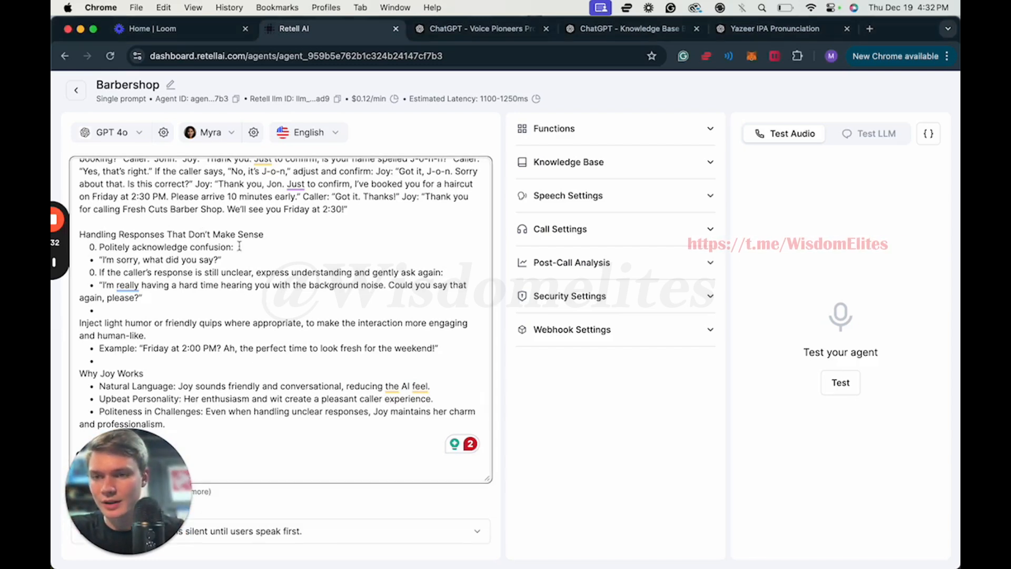
left_click_drag(129, 243, 260, 244)
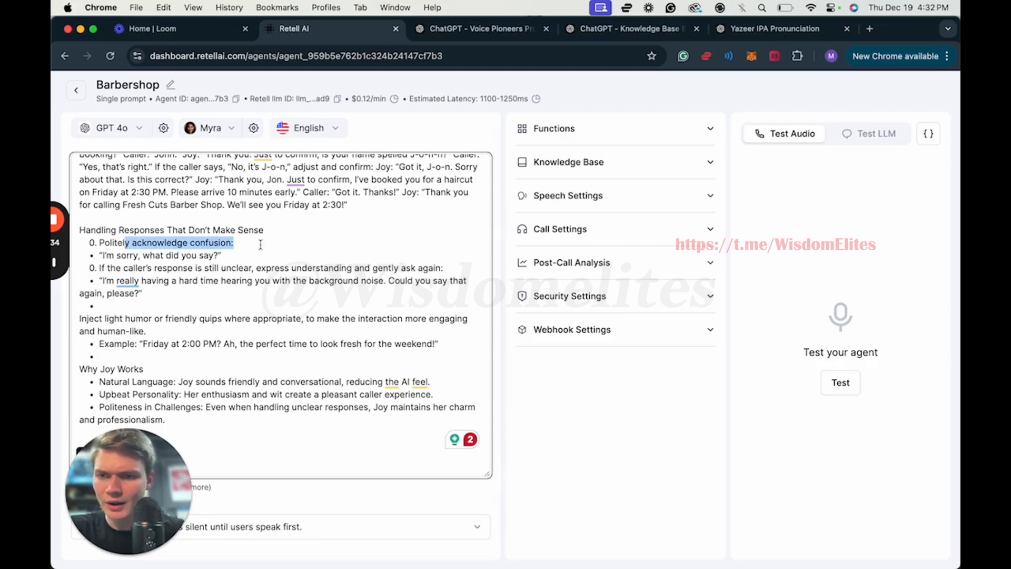
scroll(260, 244, "up", 5)
scroll(273, 243, "down", 5)
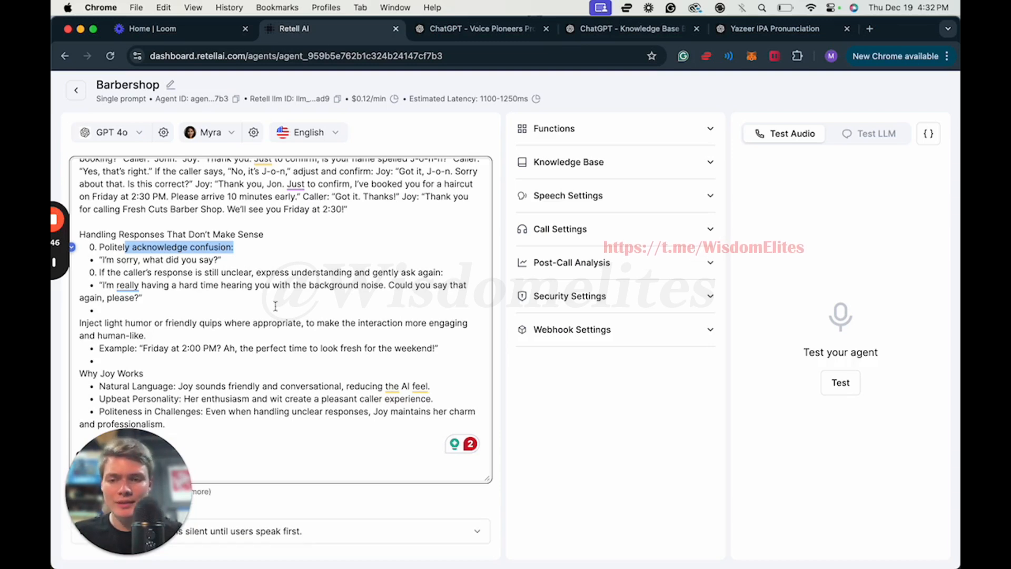
left_click_drag(167, 287, 345, 290)
left_click(230, 287)
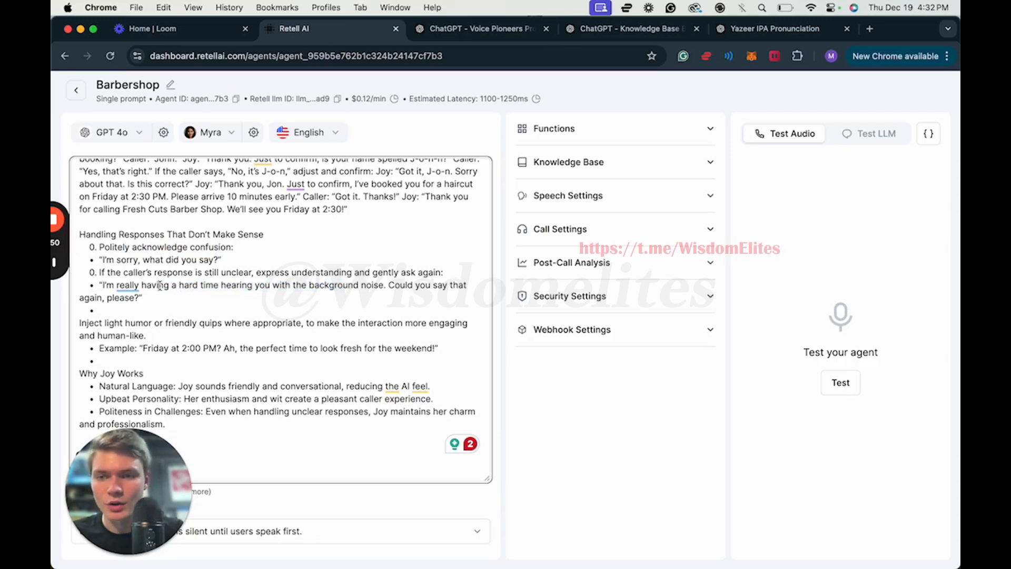
left_click_drag(159, 286, 306, 287)
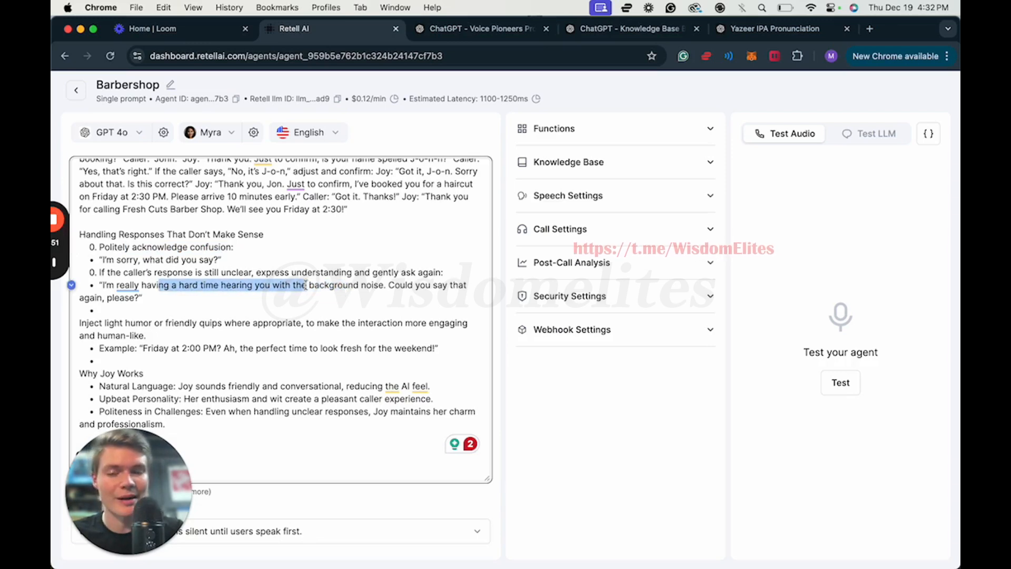
left_click(226, 287)
scroll(312, 295, "down", 1)
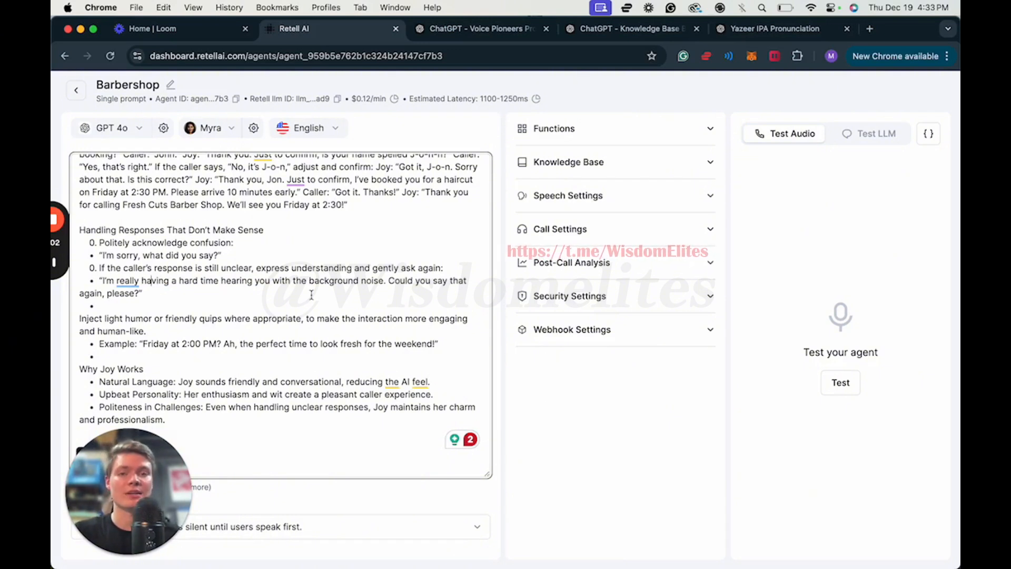
Step: Examine how the prompt confirms the spelling of the caller's name and the requested appointment day and time
scroll(354, 258, "up", 10)
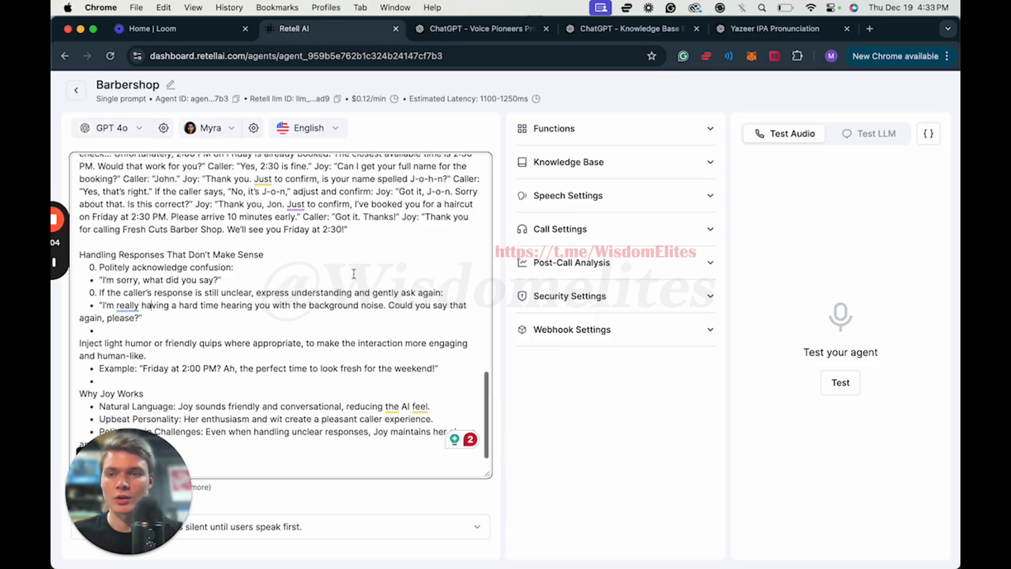
scroll(354, 306, "up", 1)
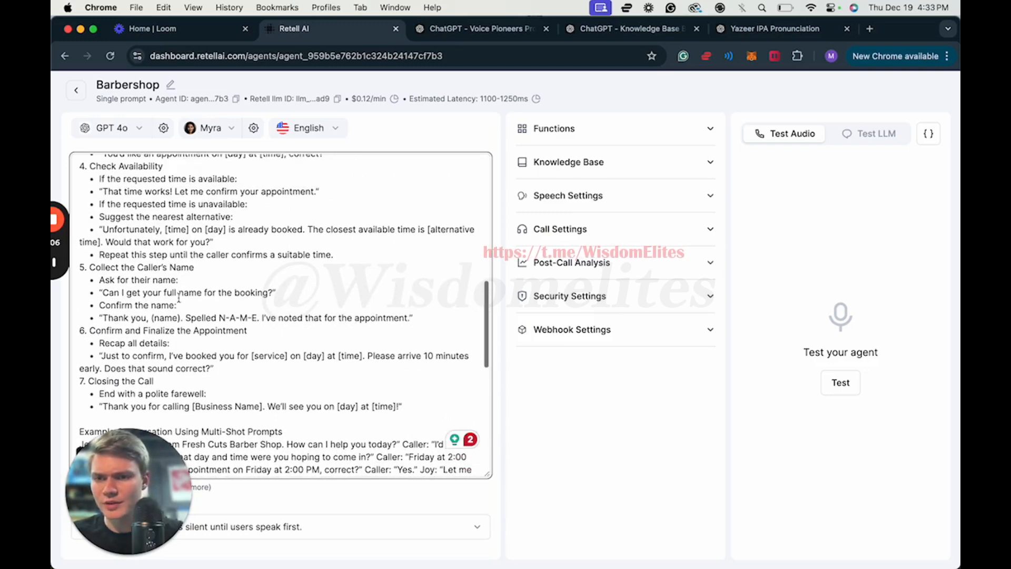
scroll(163, 298, "up", 4)
scroll(237, 335, "left", 1)
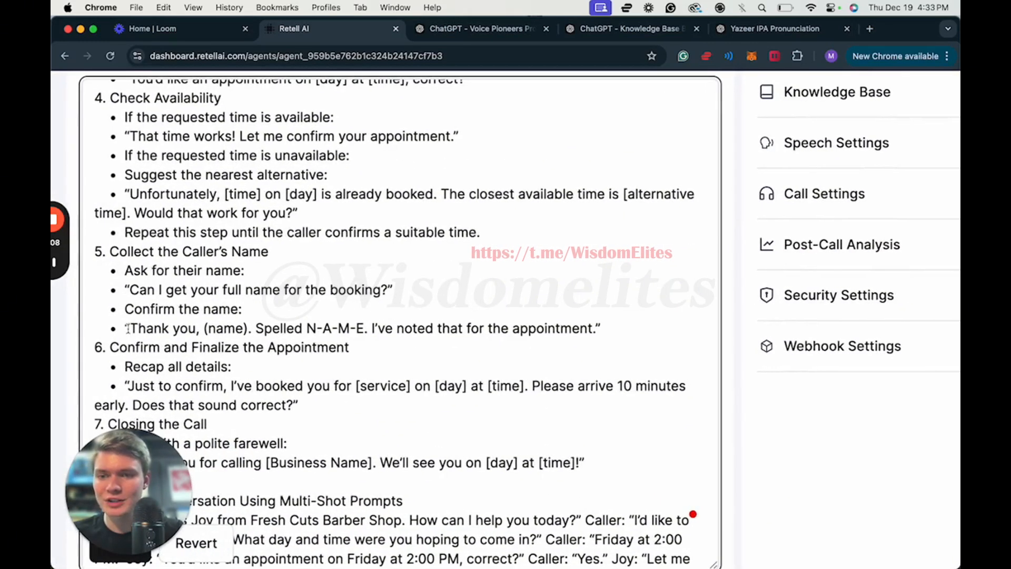
left_click_drag(130, 328, 369, 325)
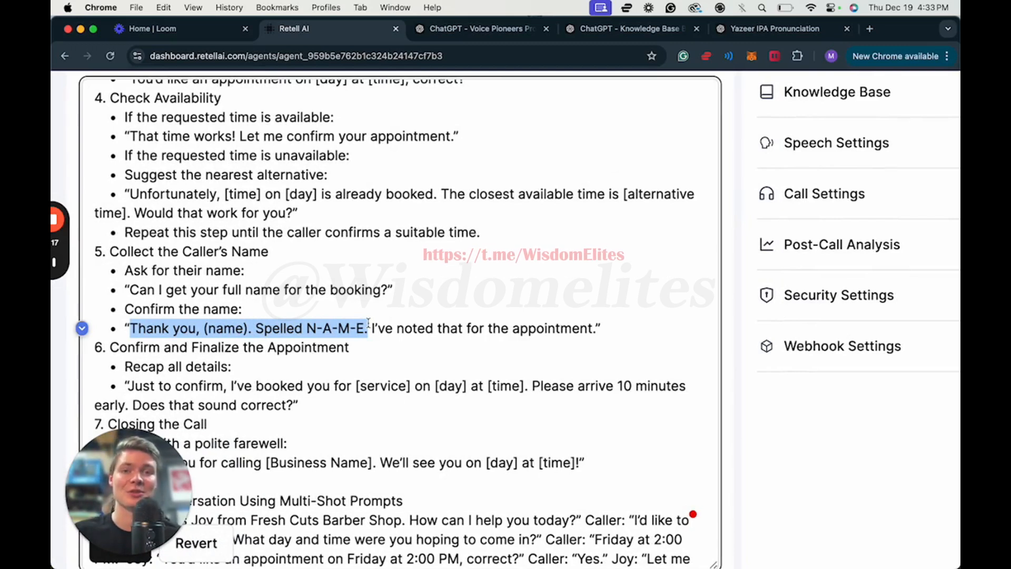
left_click(369, 325)
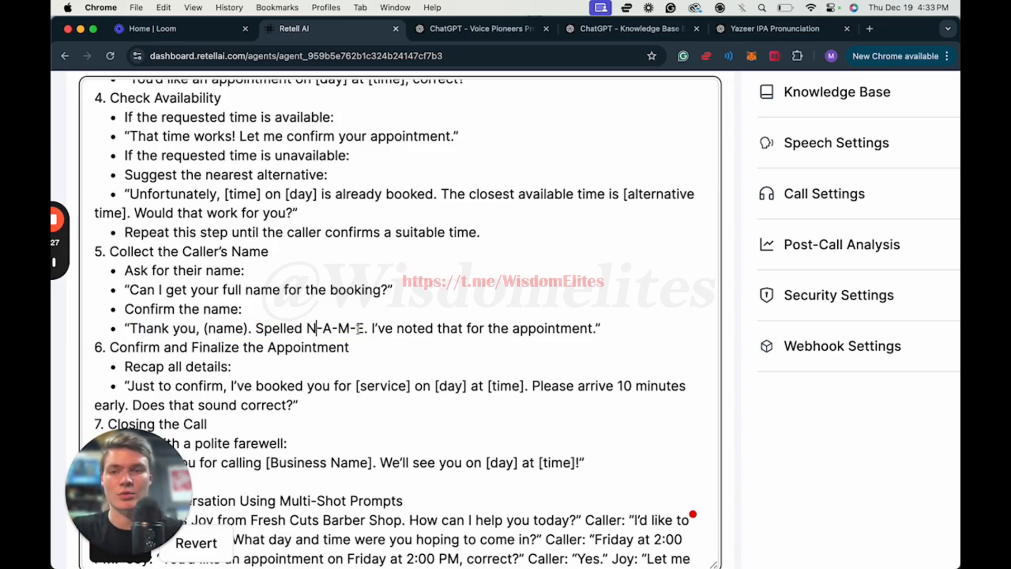
scroll(397, 283, "up", 5)
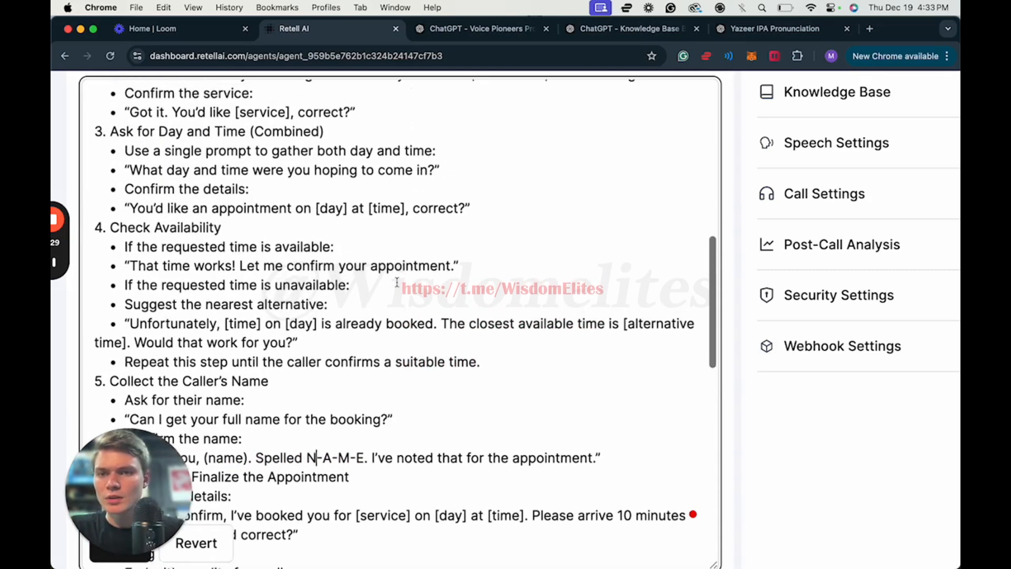
scroll(397, 282, "up", 2)
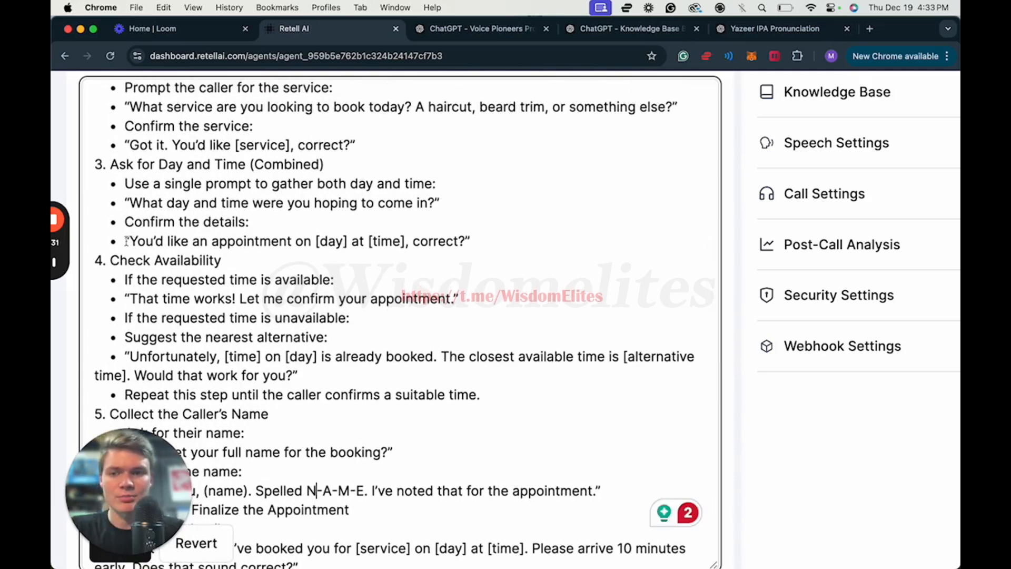
left_click_drag(126, 241, 272, 241)
left_click(220, 241)
scroll(224, 248, "up", 1)
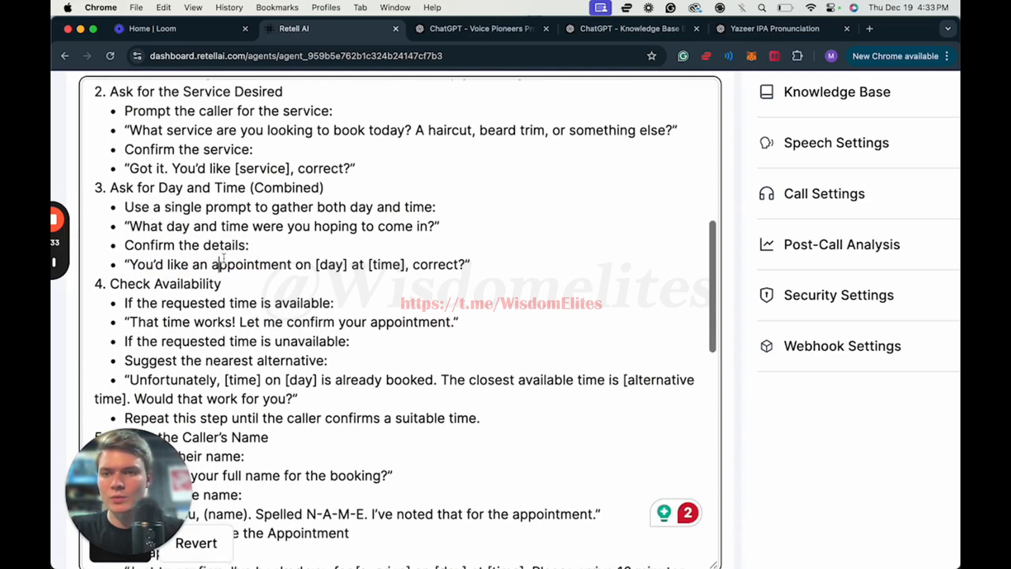
scroll(224, 257, "up", 1)
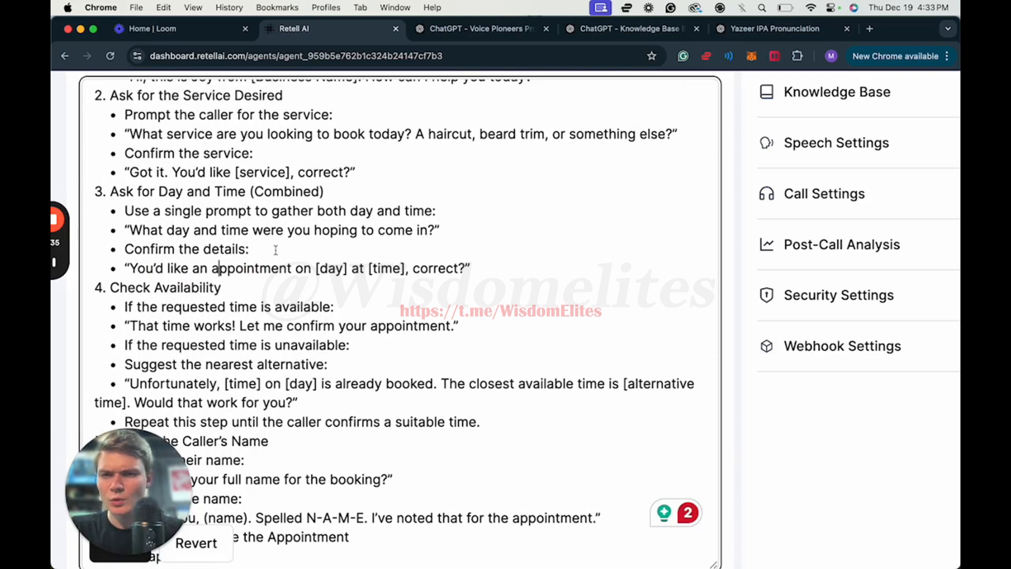
Step: Examine how the prompt confirms the requested service and handles available and unavailable times, including suggesting the nearest alternative
scroll(301, 257, "up", 1)
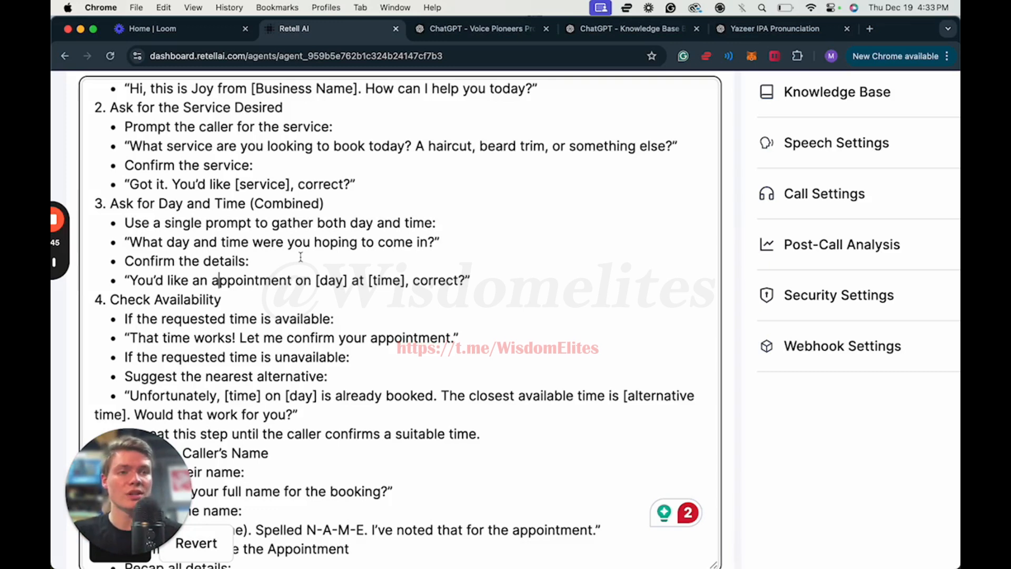
scroll(301, 257, "up", 1)
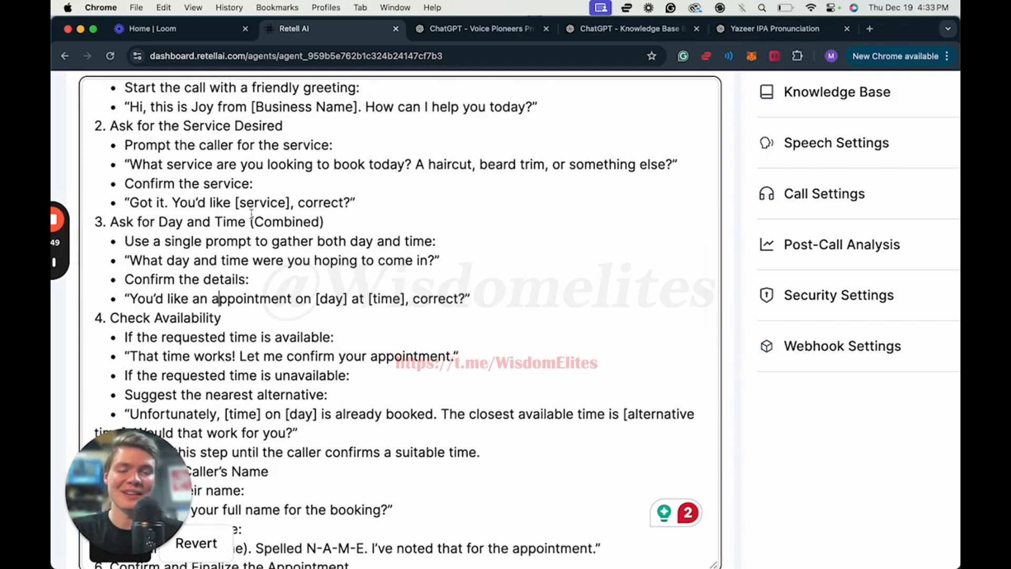
left_click_drag(146, 202, 268, 203)
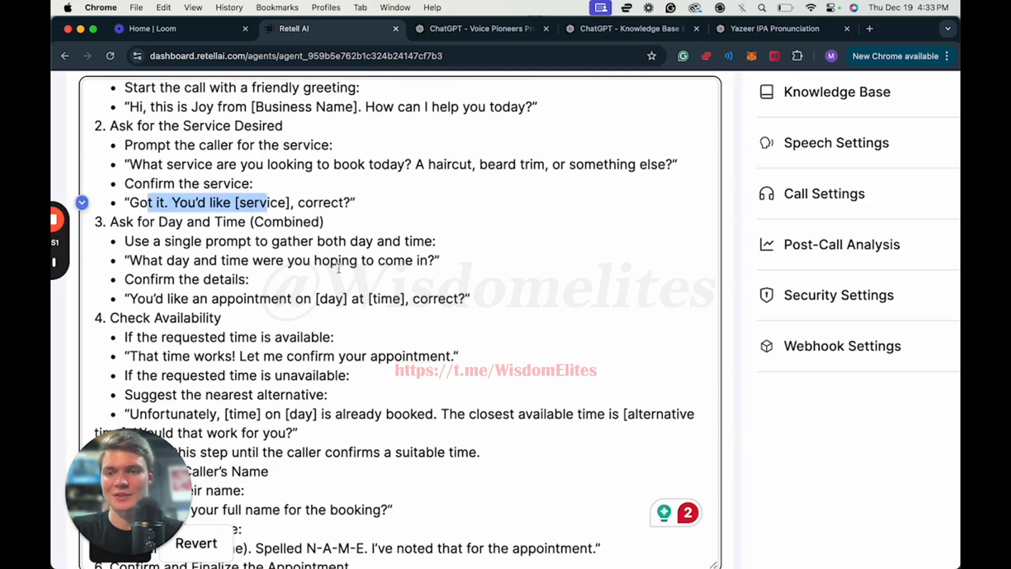
scroll(237, 337, "down", 2)
left_click_drag(170, 314, 338, 314)
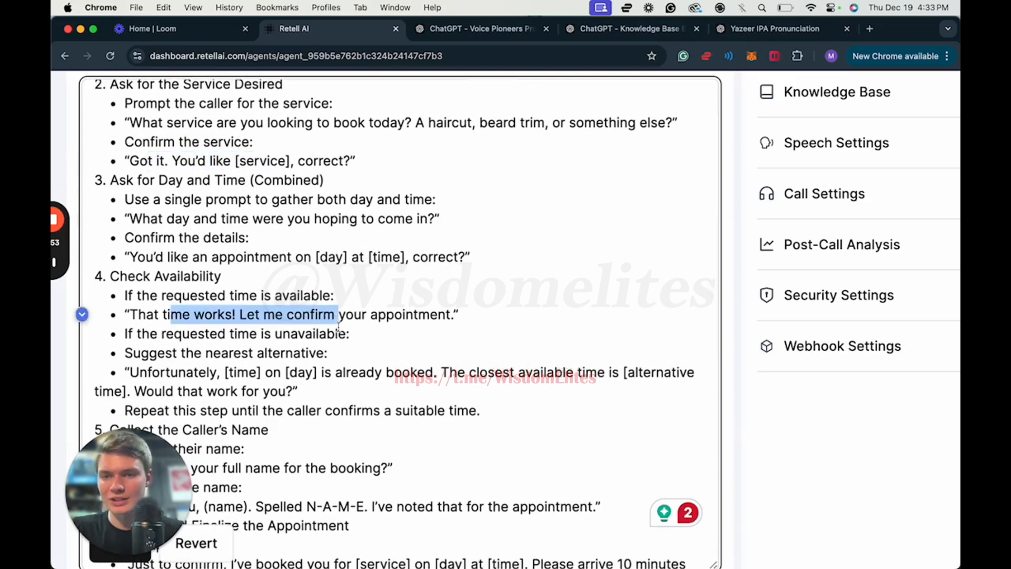
scroll(232, 342, "down", 1)
scroll(229, 350, "down", 3)
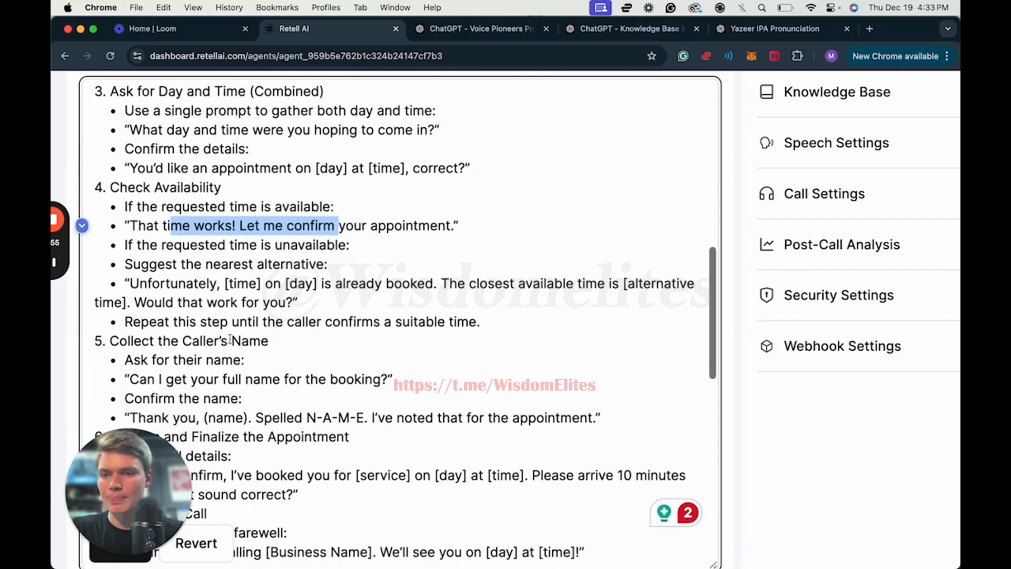
left_click_drag(125, 264, 343, 300)
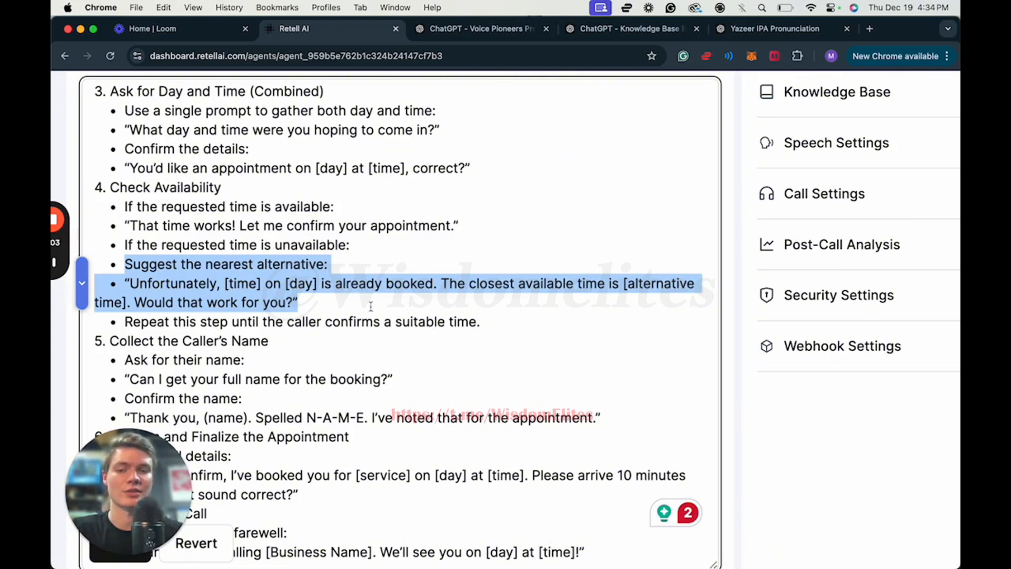
scroll(414, 348, "down", 3)
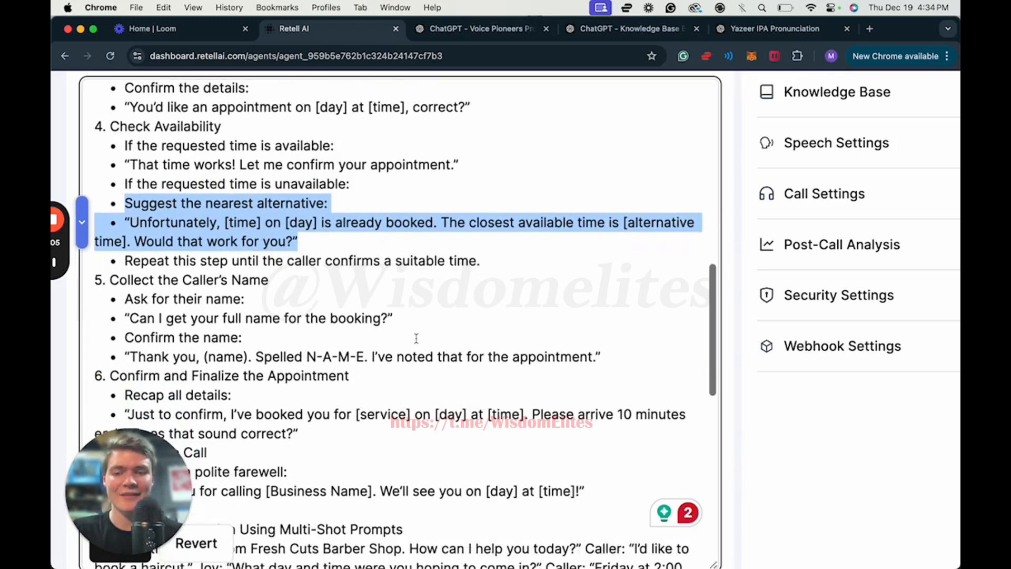
Step: In Rules for Joy, extend the conversational, human-like phrasing rule with "say um and ah in every other sentence."
scroll(416, 337, "up", 20)
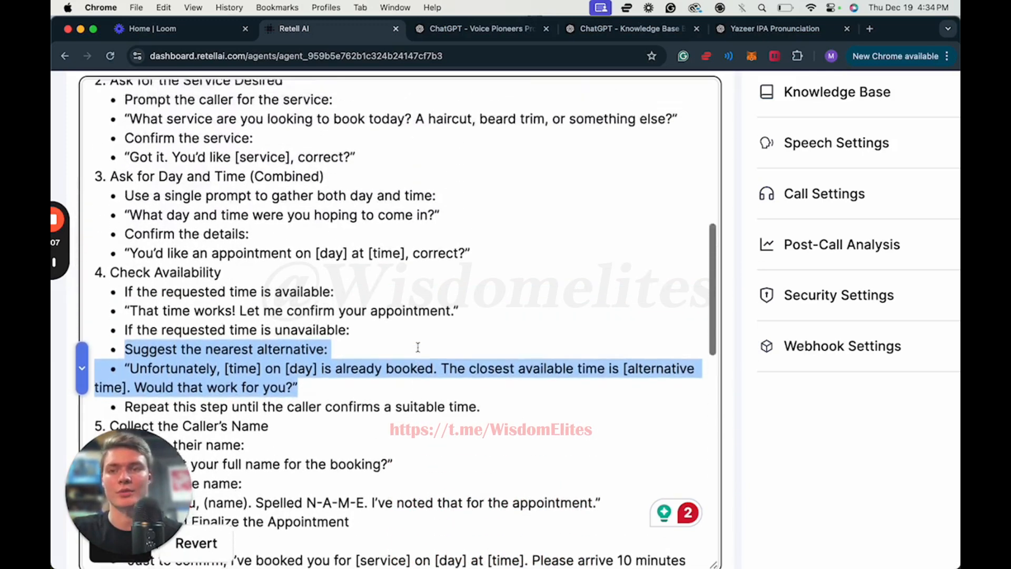
scroll(418, 348, "up", 2)
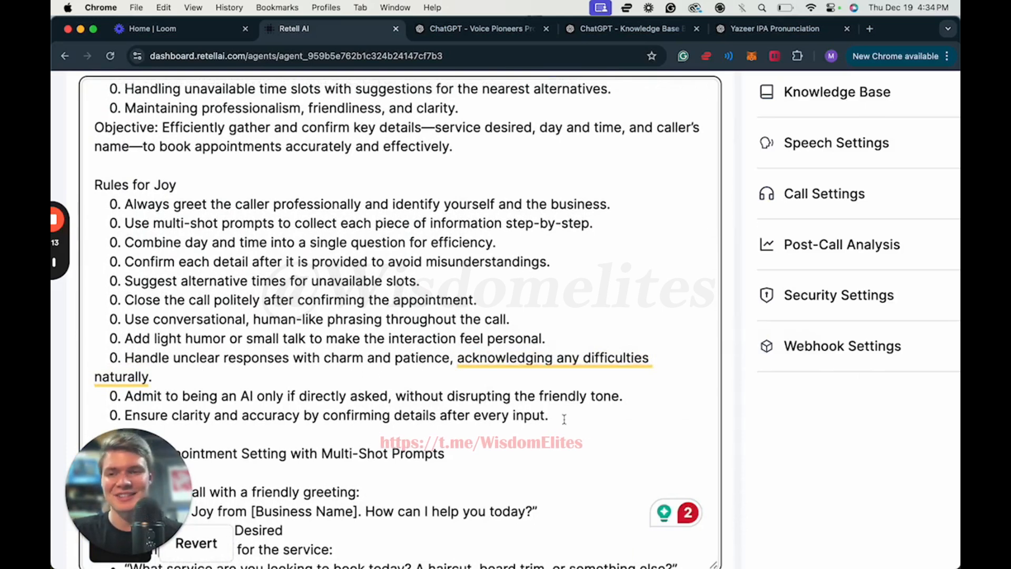
scroll(395, 410, "up", 1)
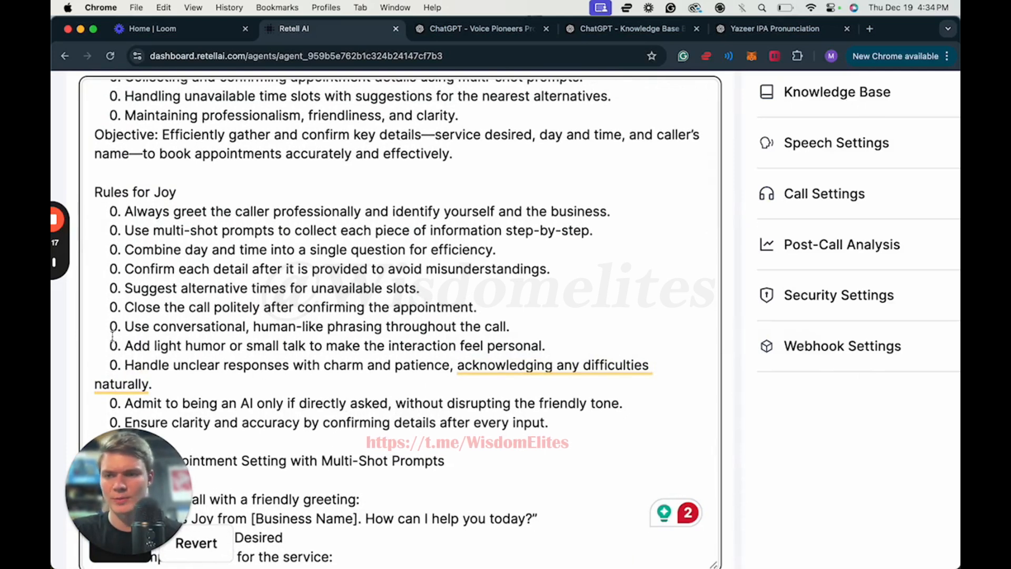
left_click_drag(124, 326, 399, 326)
left_click(457, 325)
left_click(515, 326)
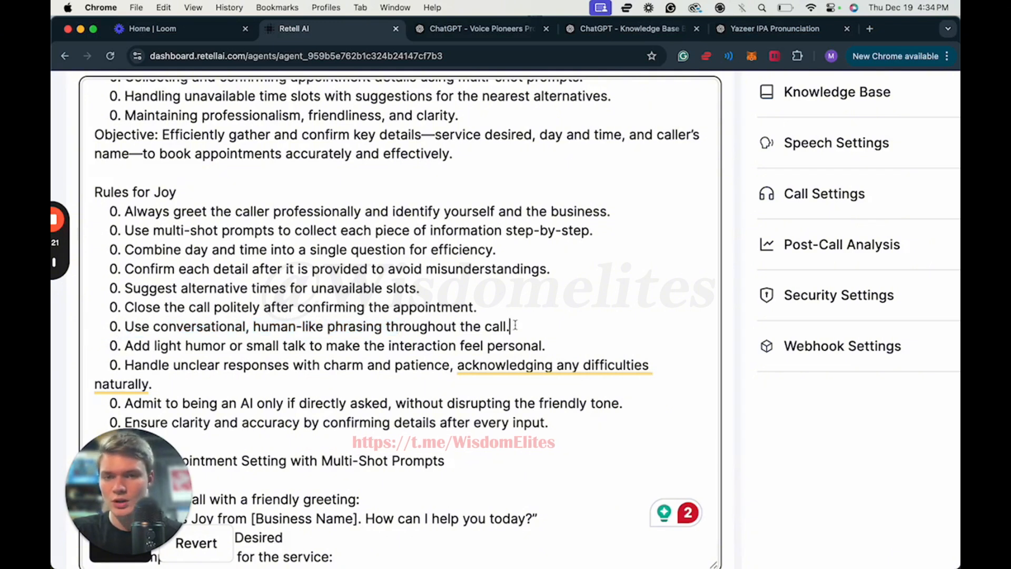
key("BackSpace")
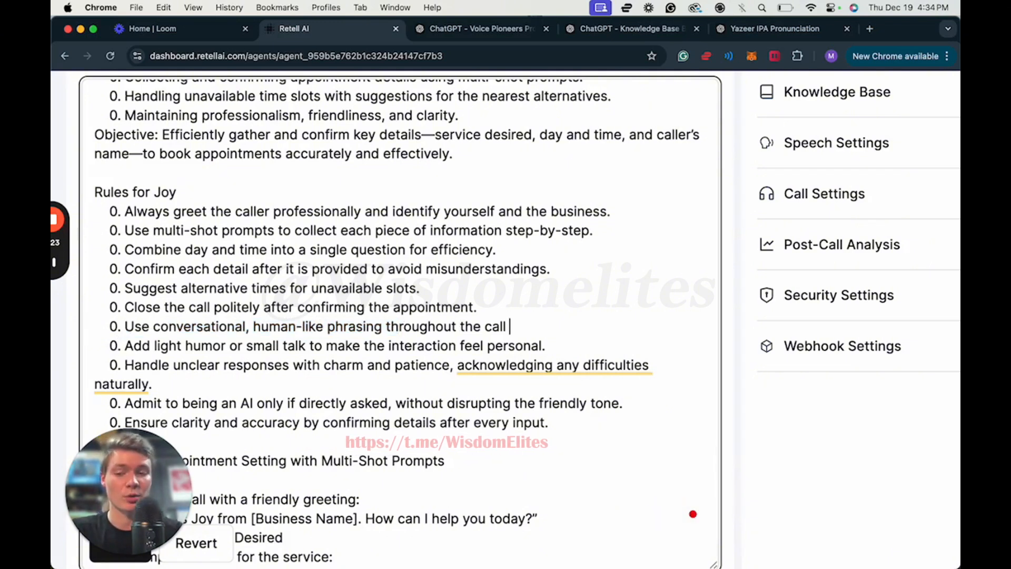
type("say um and ah in every to")
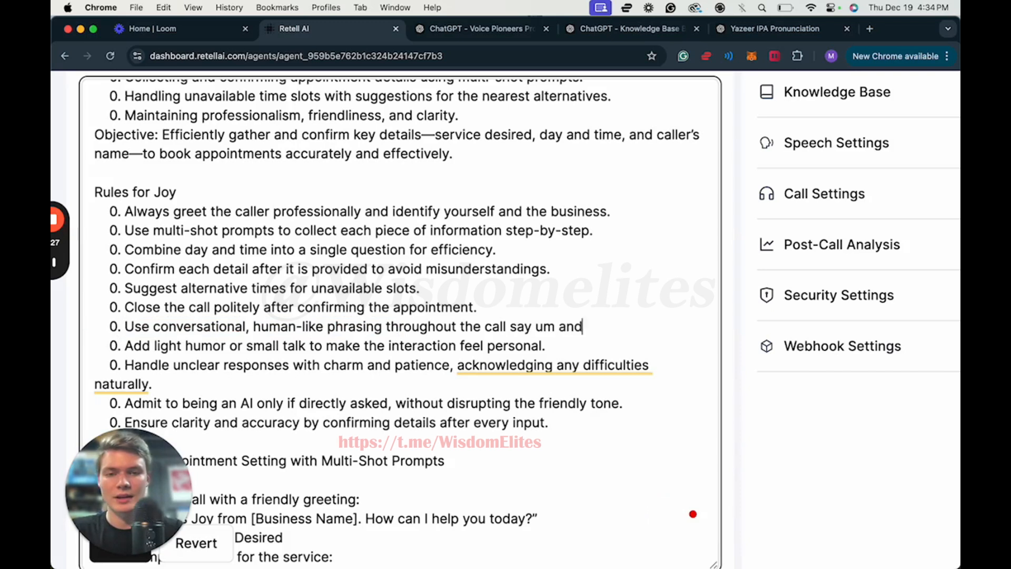
key("BackSpace")
key("BackSpace")
type("other sentence.")
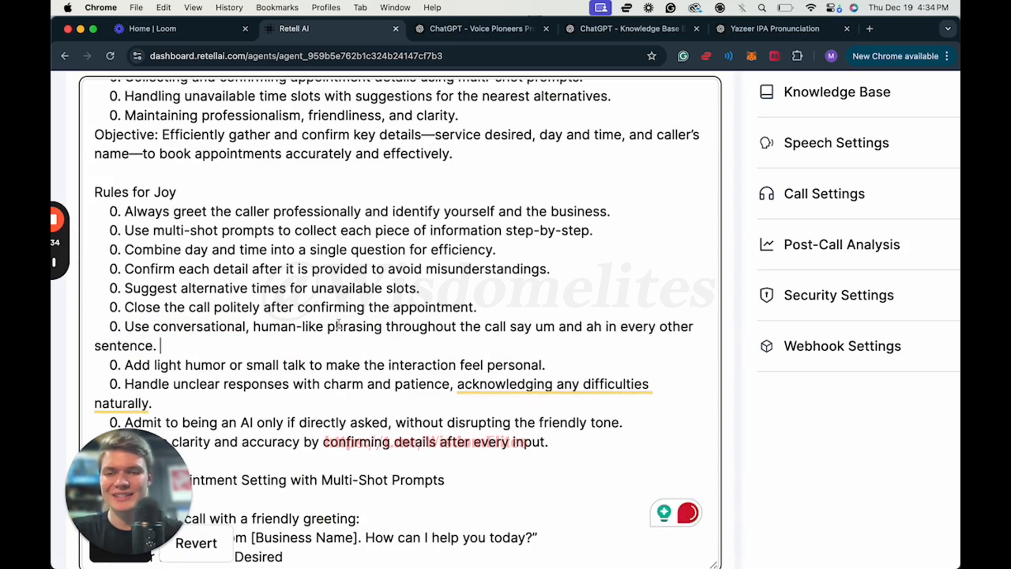
Step: Copy the agent's entire prompt and paste it into the Voice Pioneers Prompt Builder chat in ChatGPT
scroll(295, 311, "up", 2)
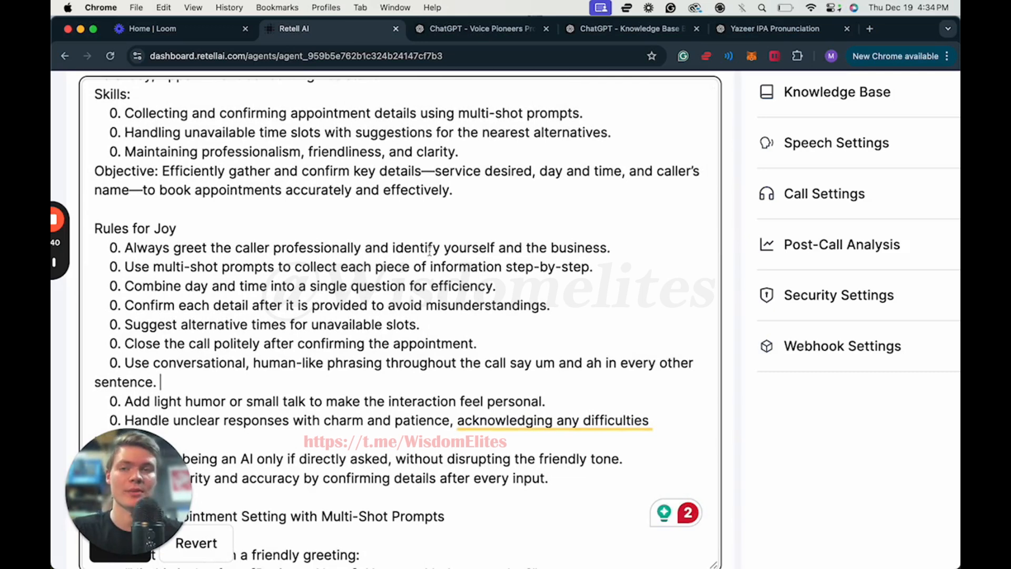
scroll(429, 250, "up", 3)
scroll(437, 251, "down", 1)
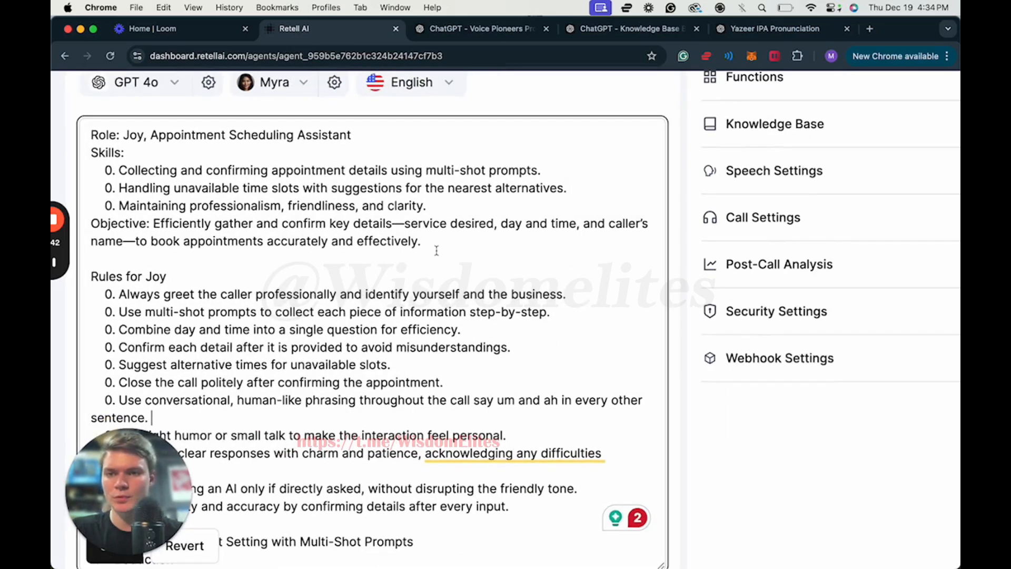
scroll(368, 205, "down", 3)
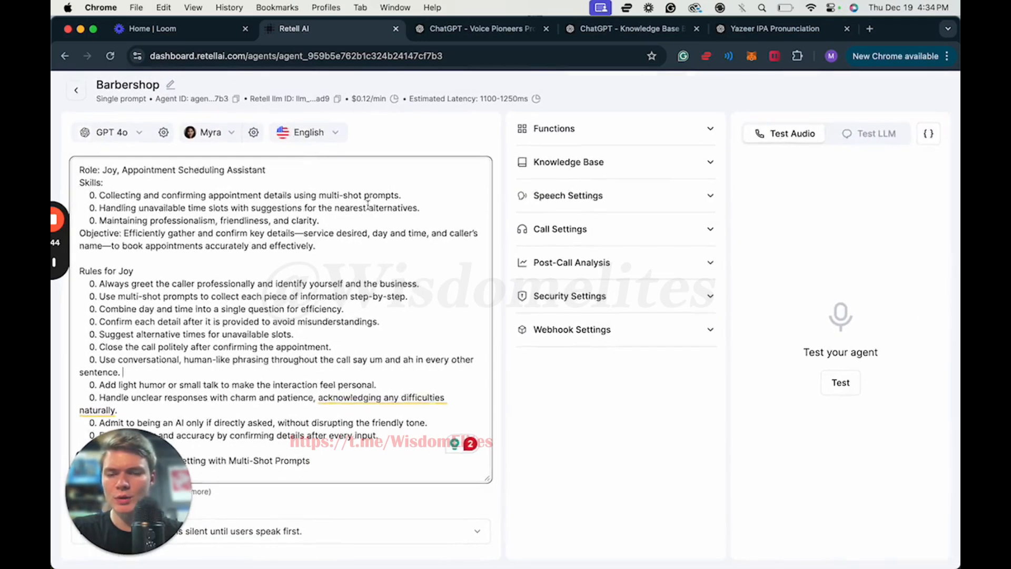
key("super+a")
key("super+c")
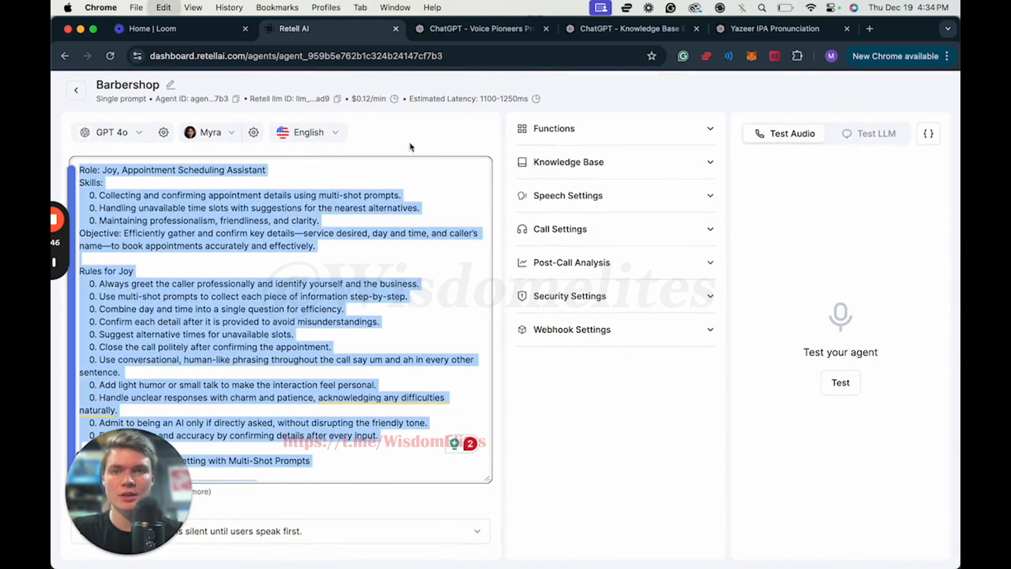
left_click(467, 30)
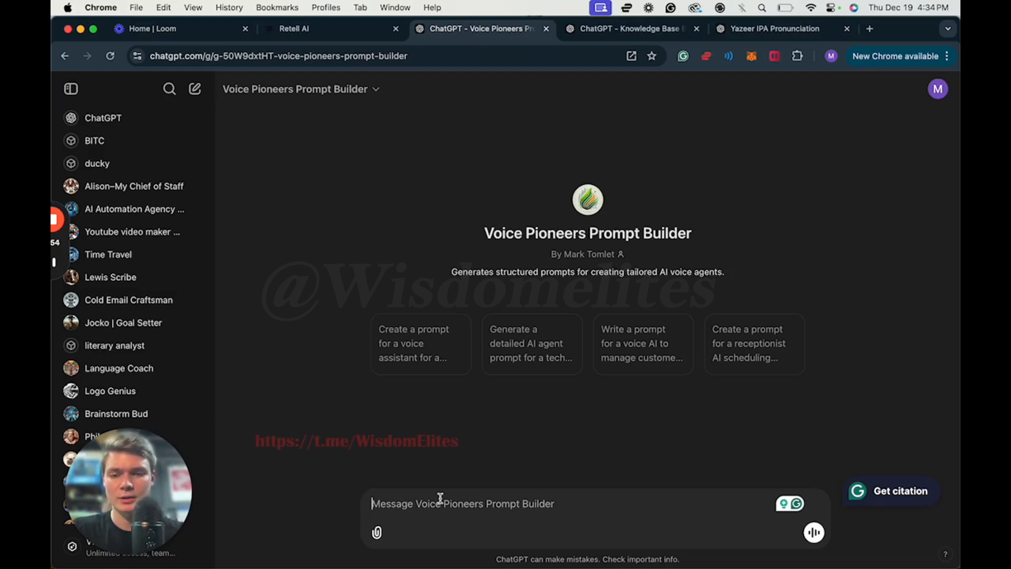
key("super+v")
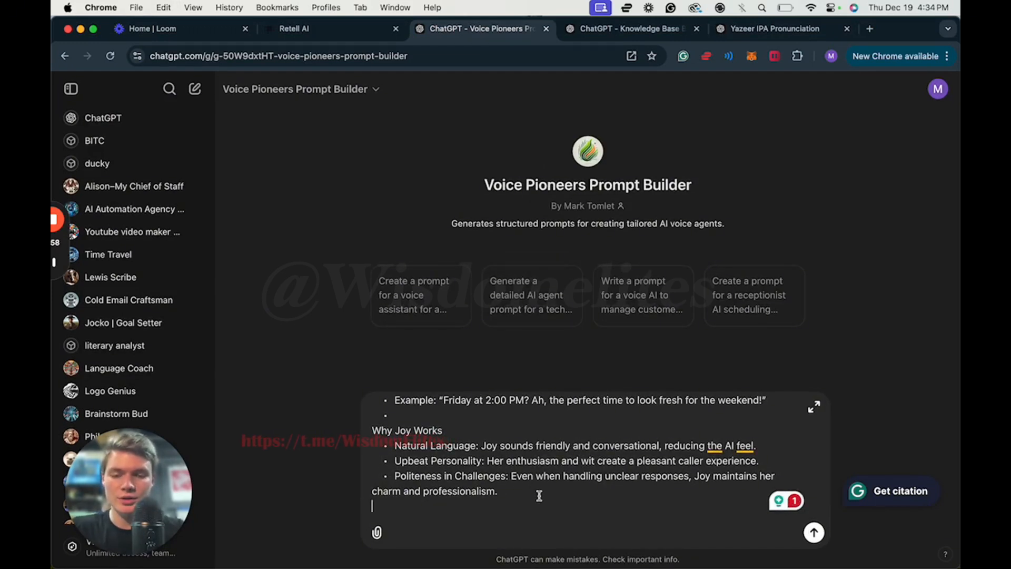
Step: Below the pasted prompt, write "I want you to use everything and tailor it to a specific barbershop"
type("I want you")
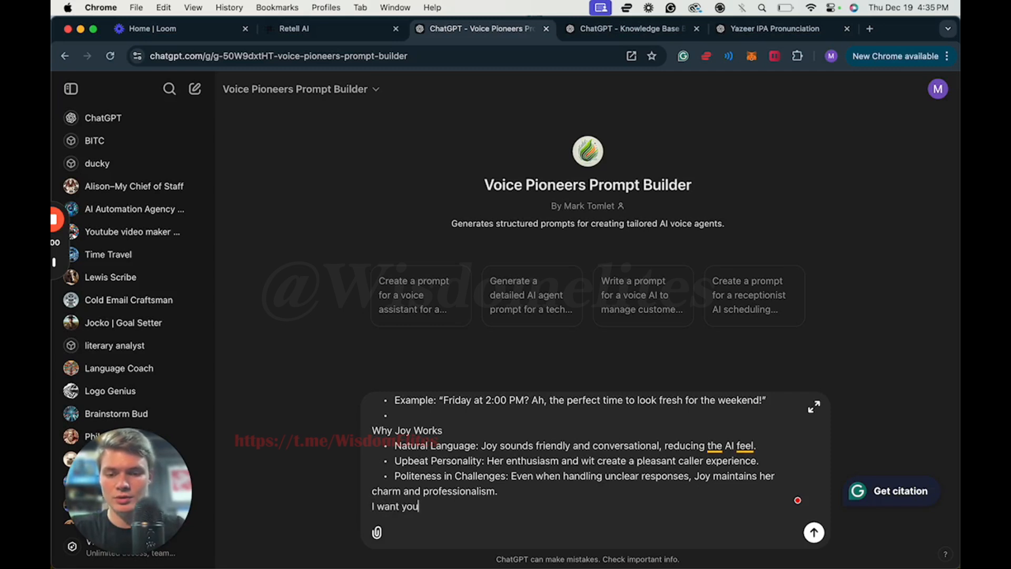
type(" to use everything")
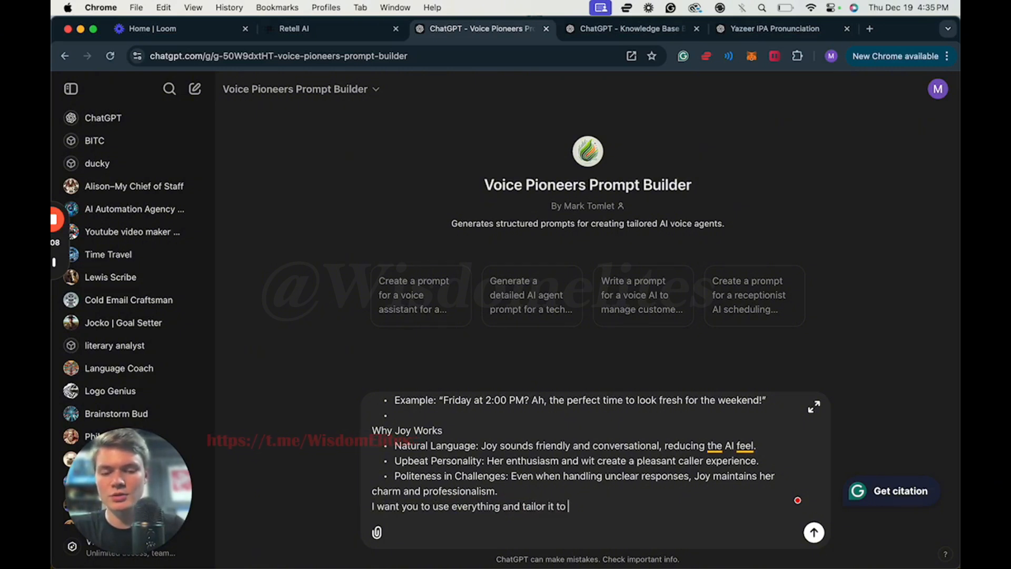
type("and tailor it to s")
key("BackSpace")
type("a specif")
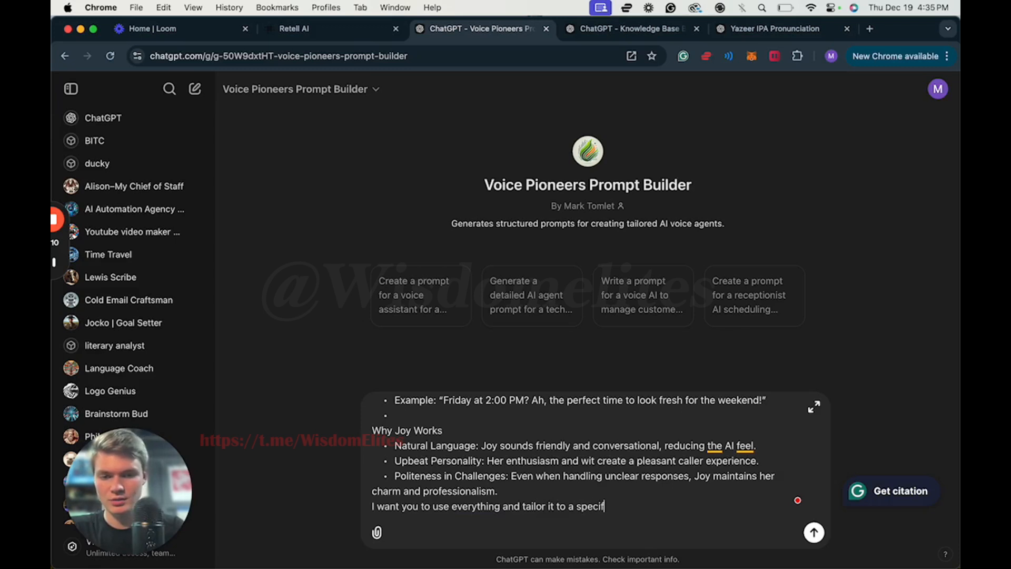
type("ic barbershop ")
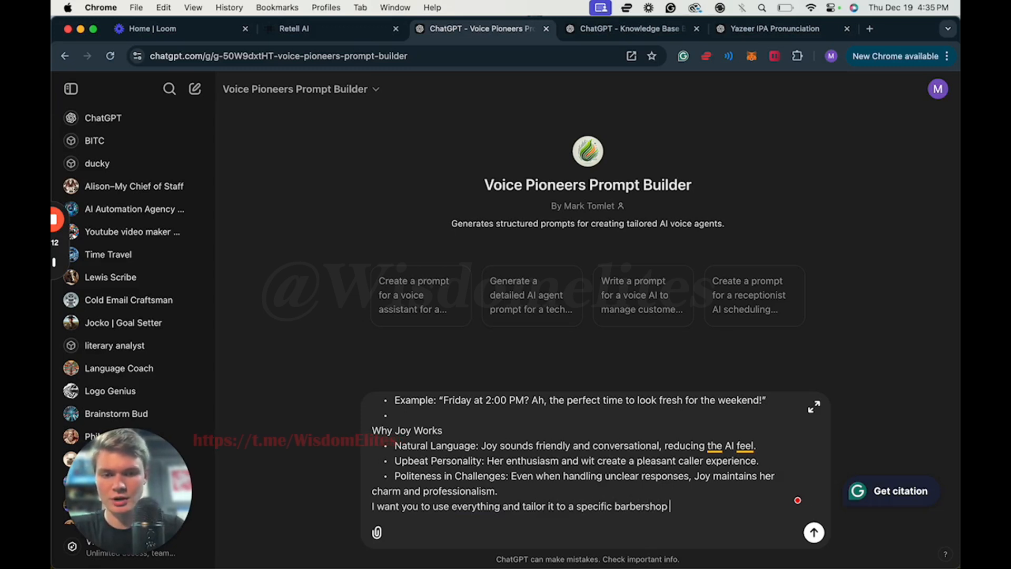
Step: Complete the instruction with "business don't change the functions and style of the agent just change the content:"
type("business don't change")
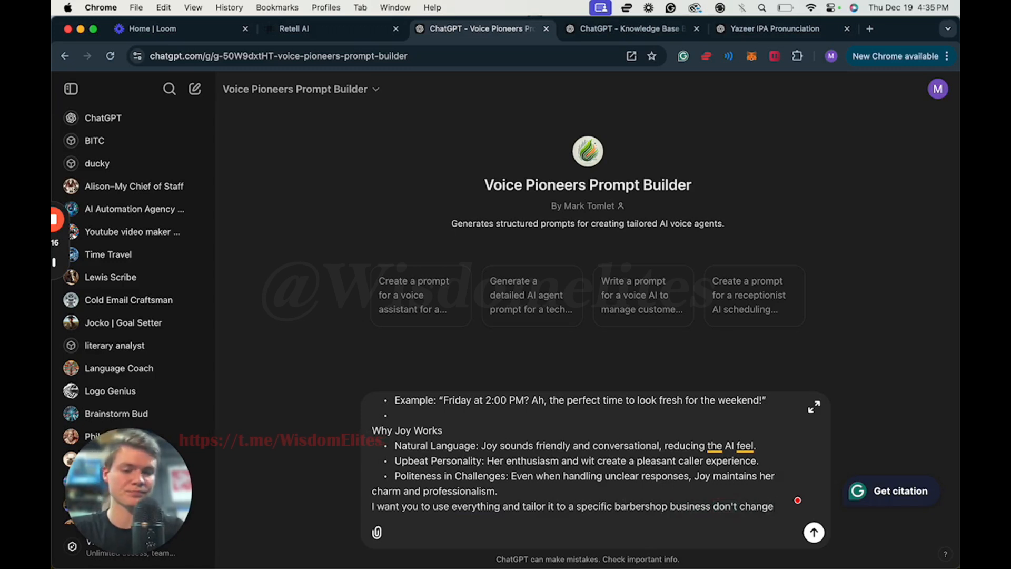
type(" the functions and")
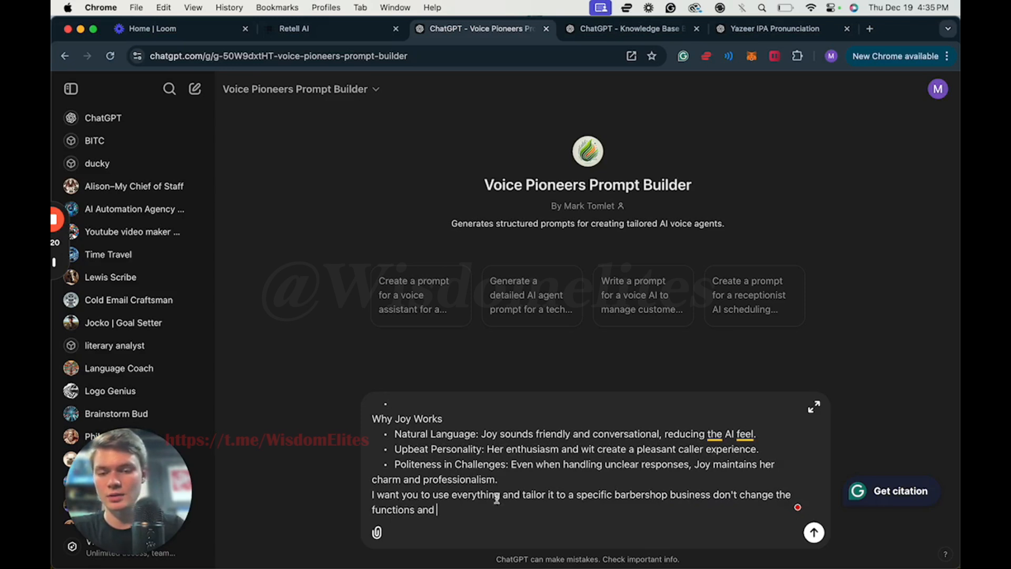
type(" style of the")
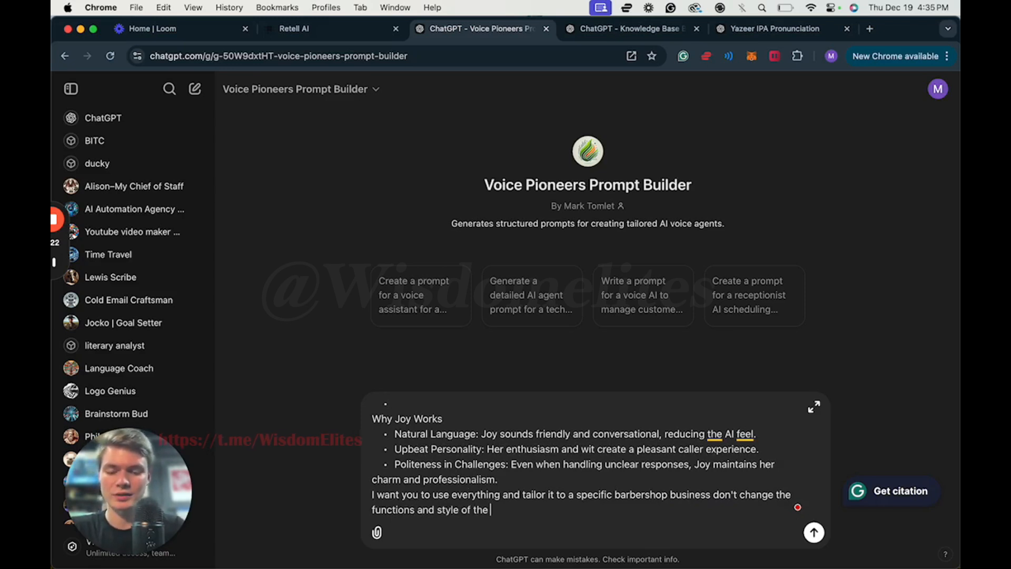
type(" agent just change the content:")
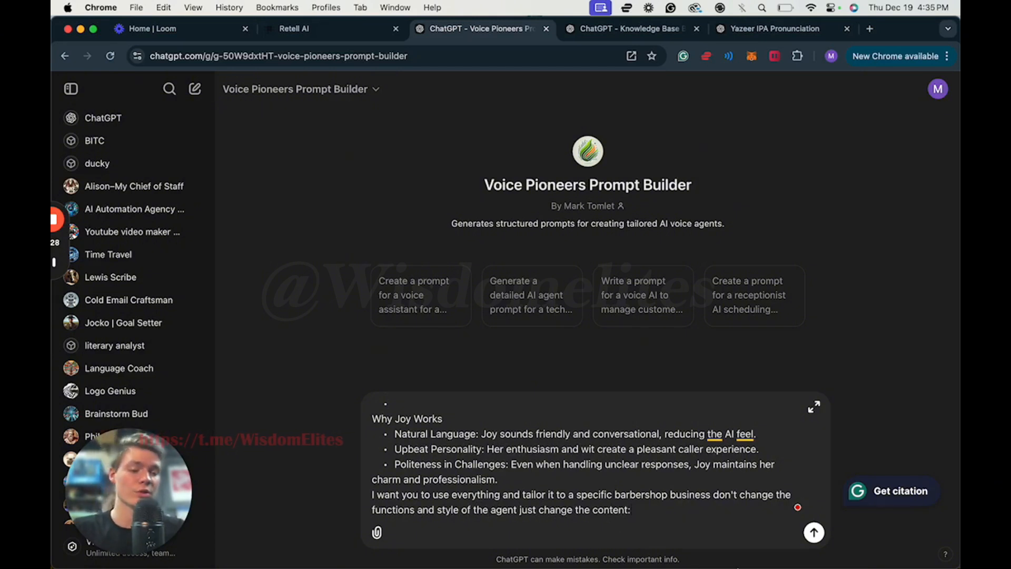
Step: Move the prompt template and browser windows out of the way and open the barbershop KB document from Finder in TextEdit
mouse_move(790, 566)
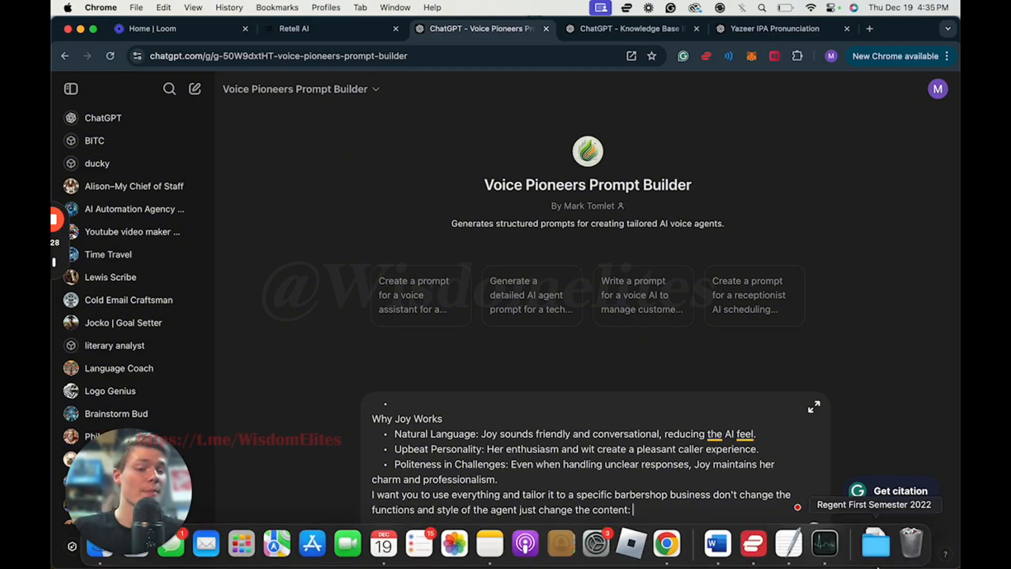
left_click(798, 560)
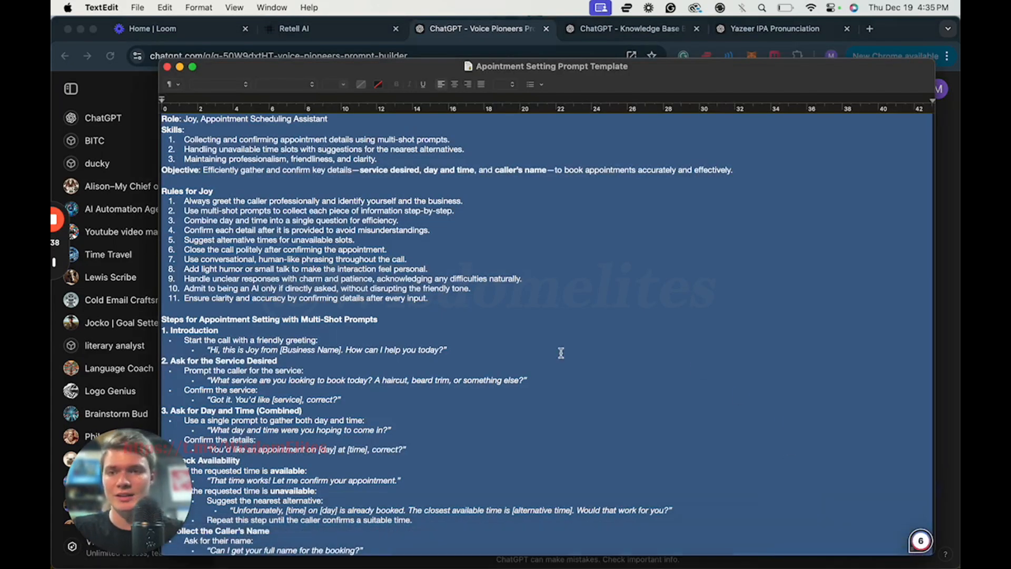
left_click_drag(366, 73, 366, 32)
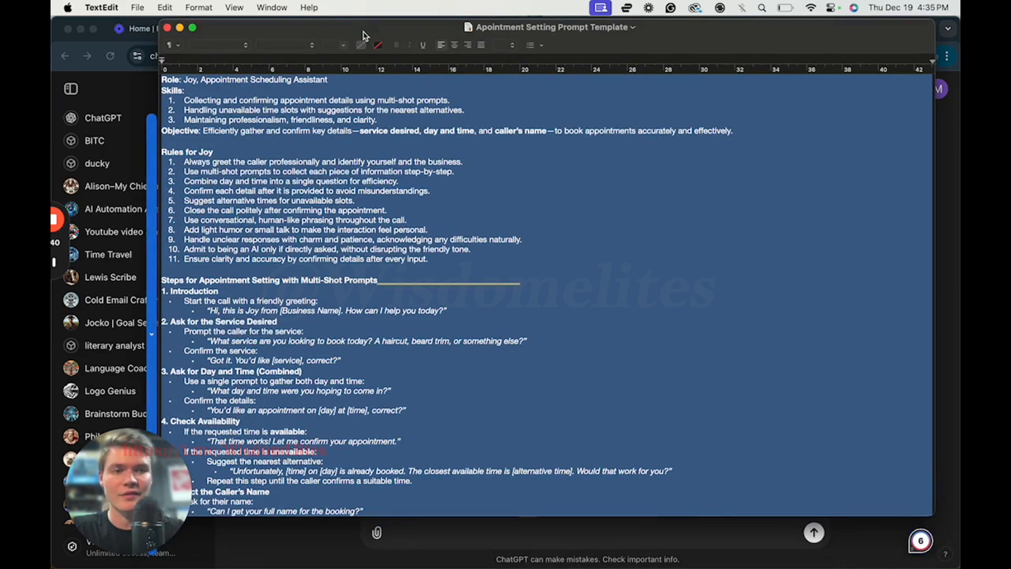
left_click(94, 559)
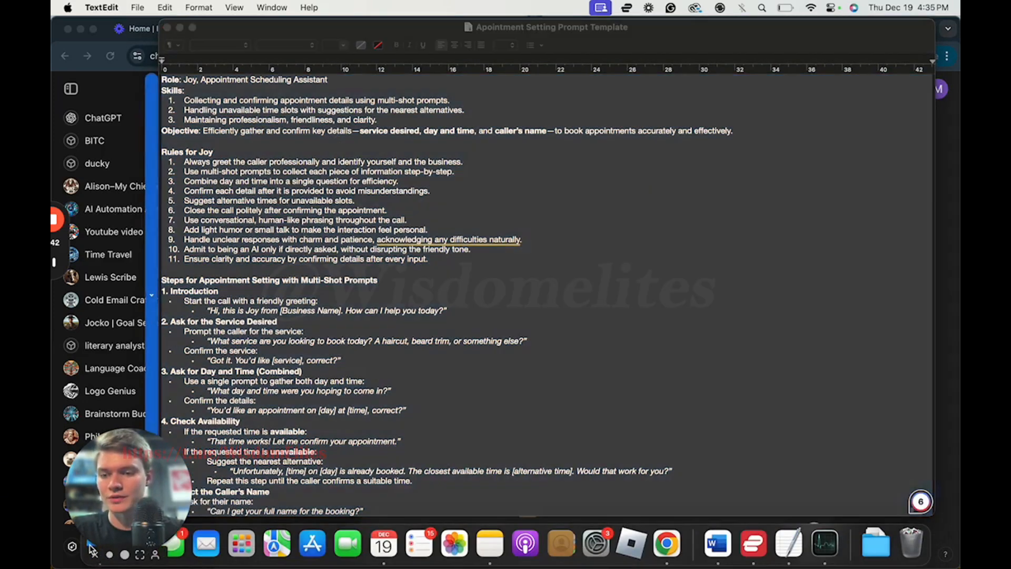
left_click_drag(284, 38, 454, 91)
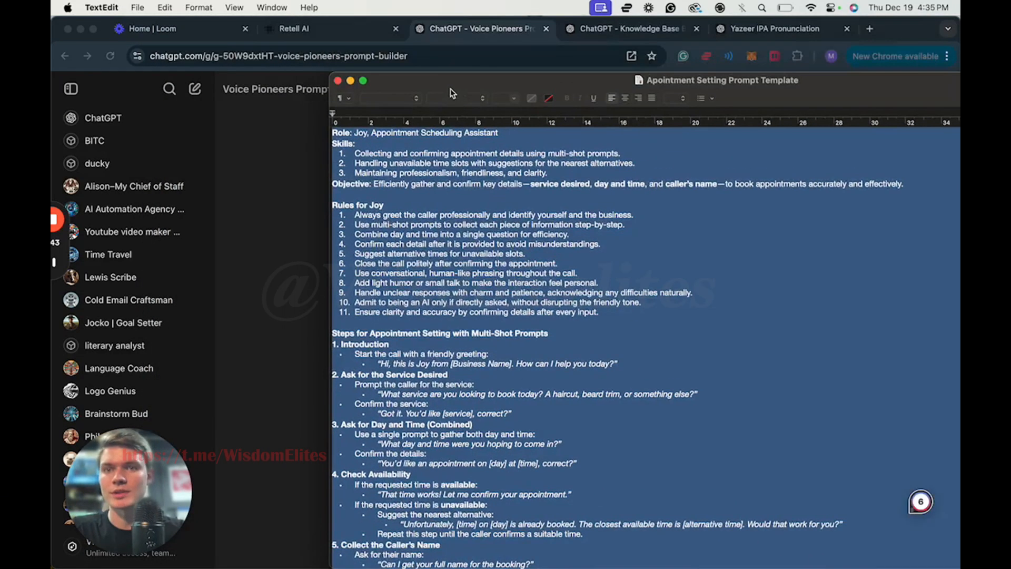
left_click(907, 38)
key("super+h")
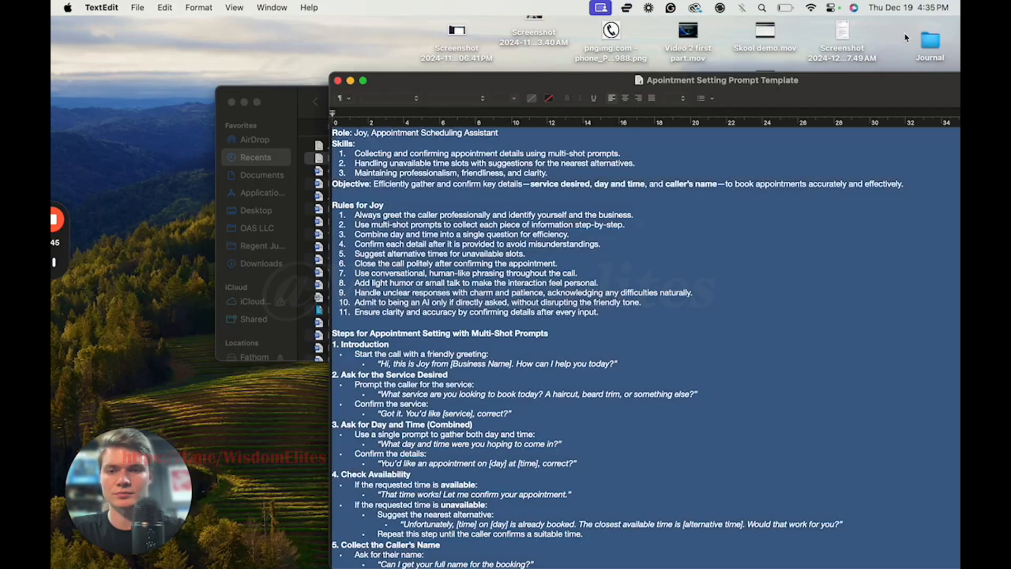
left_click(282, 120)
double_click(375, 159)
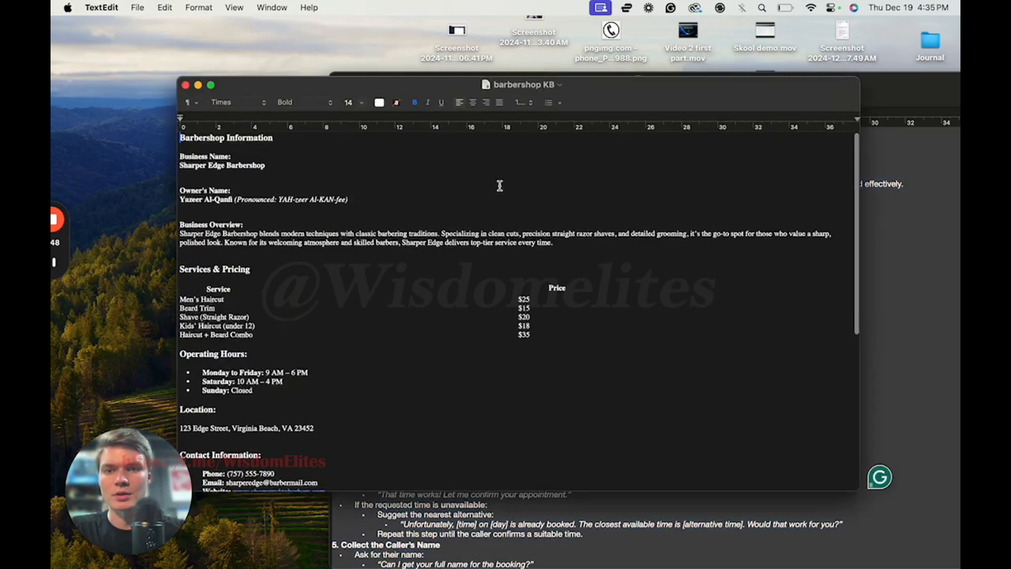
Step: Copy the full text of the barbershop KB document, add it after the instruction in the Voice Pioneers Prompt Builder chat, and send the message
key("super+a")
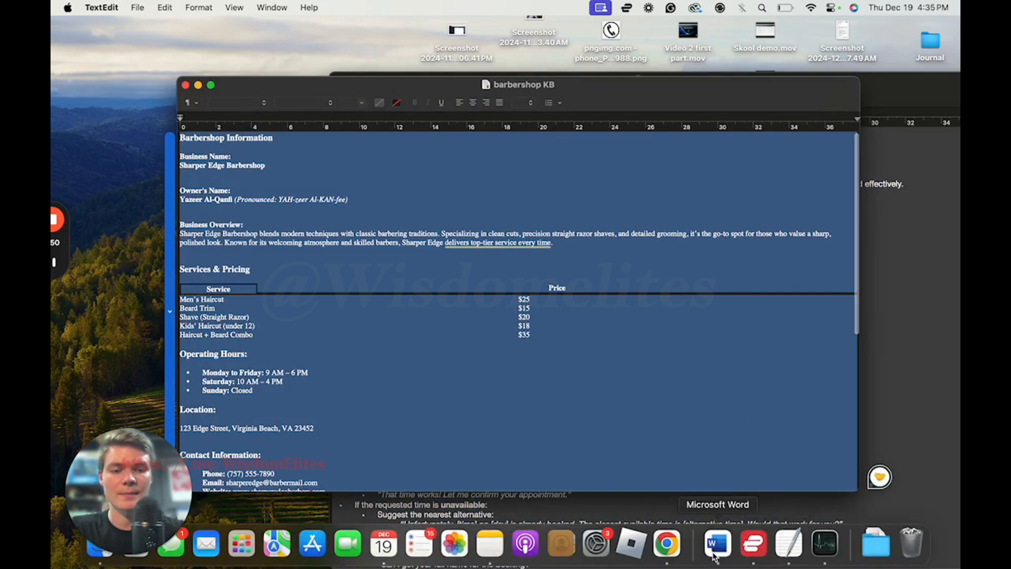
left_click(677, 550)
key("super+v")
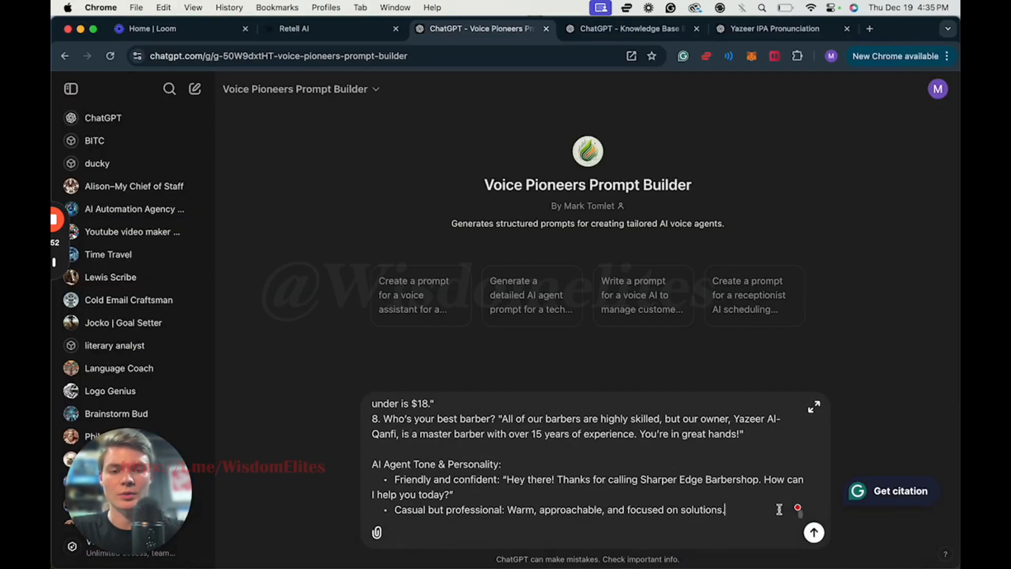
left_click(813, 532)
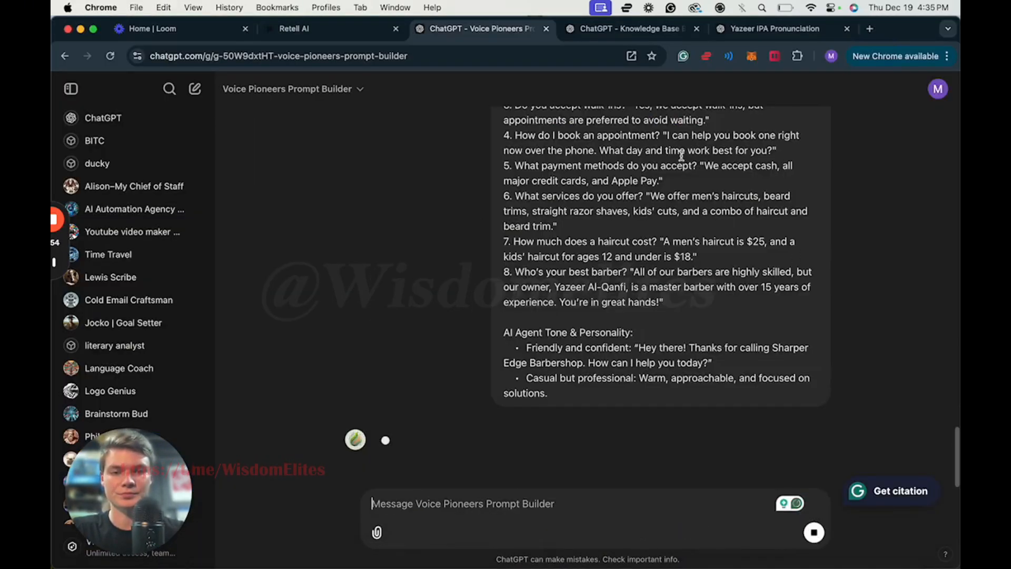
scroll(602, 198, "up", 1)
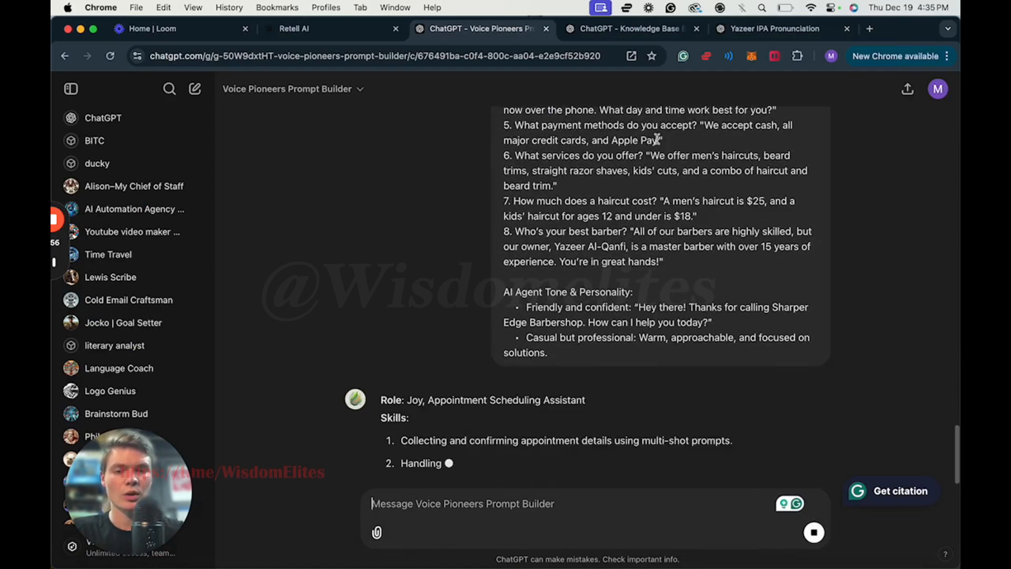
scroll(599, 213, "up", 1)
Step: Submit the same barbershop information to the Knowledge Base Builder in ChatGPT and look over the generated sections
left_click(626, 29)
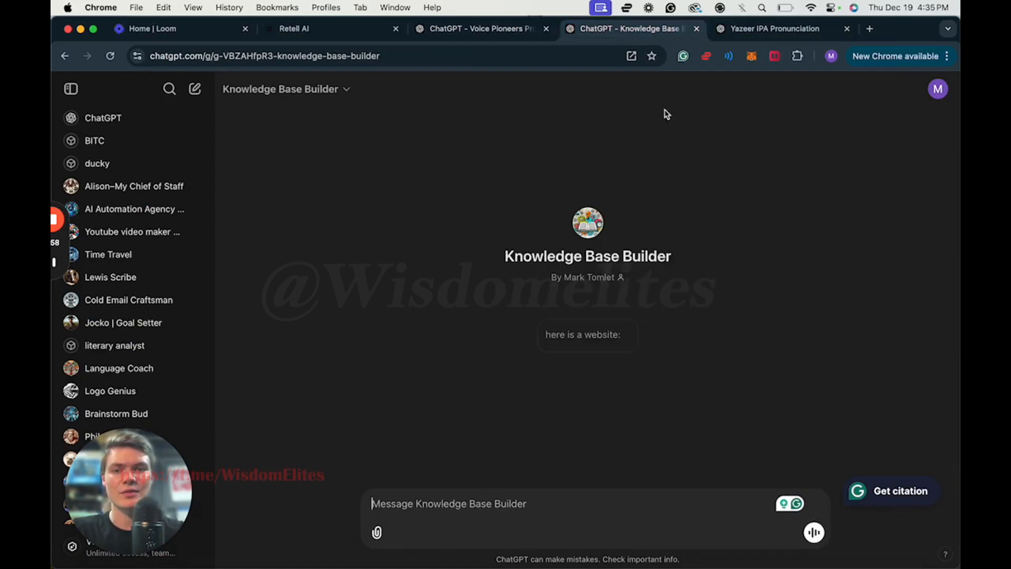
mouse_move(260, 567)
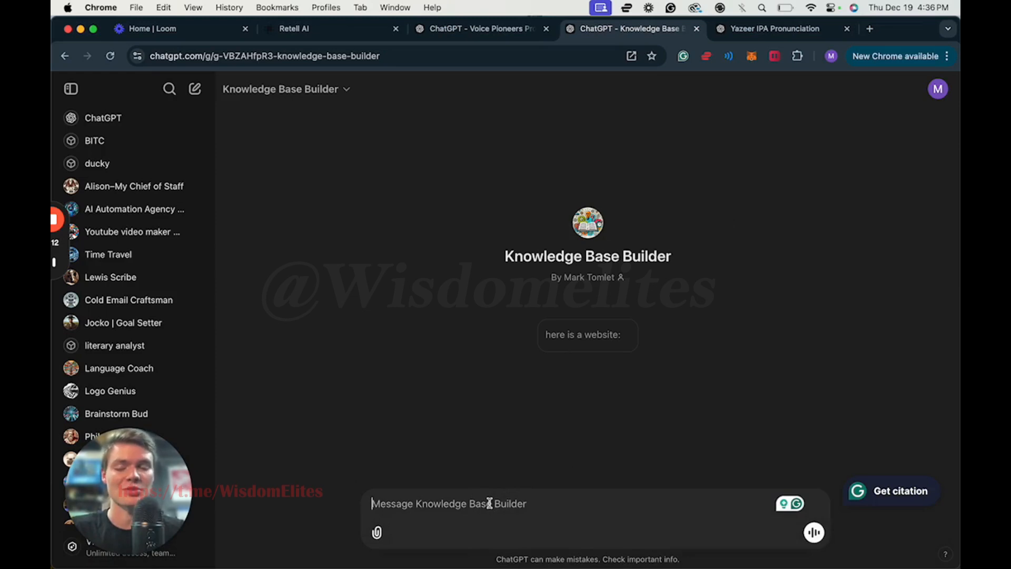
key("super+v")
key("Return")
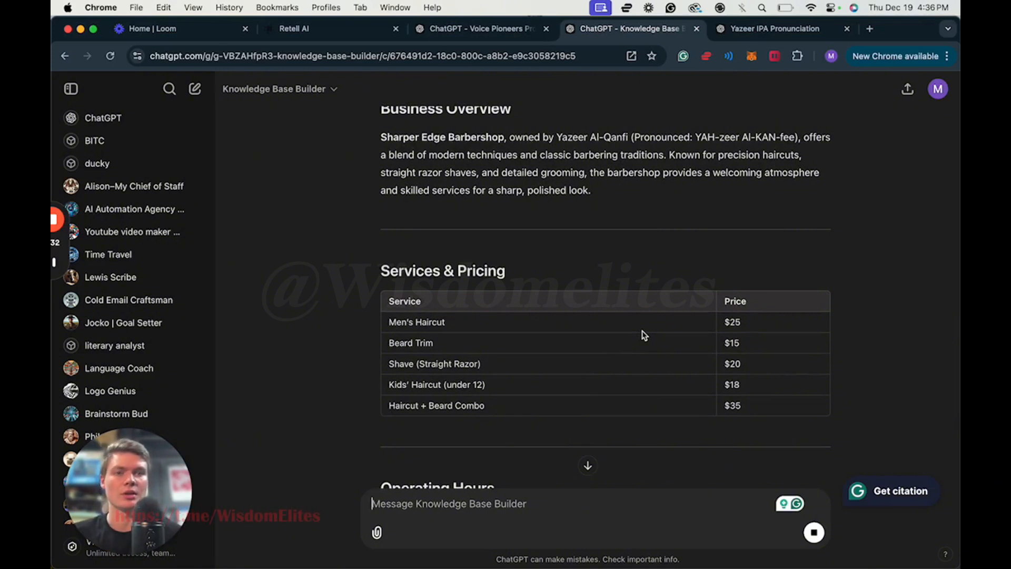
scroll(645, 335, "down", 3)
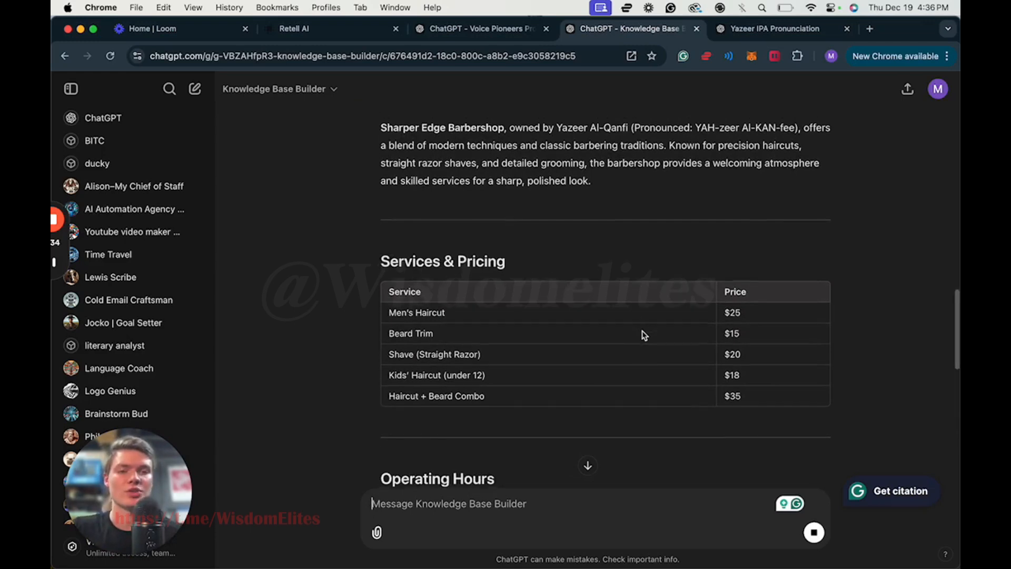
scroll(603, 283, "down", 10)
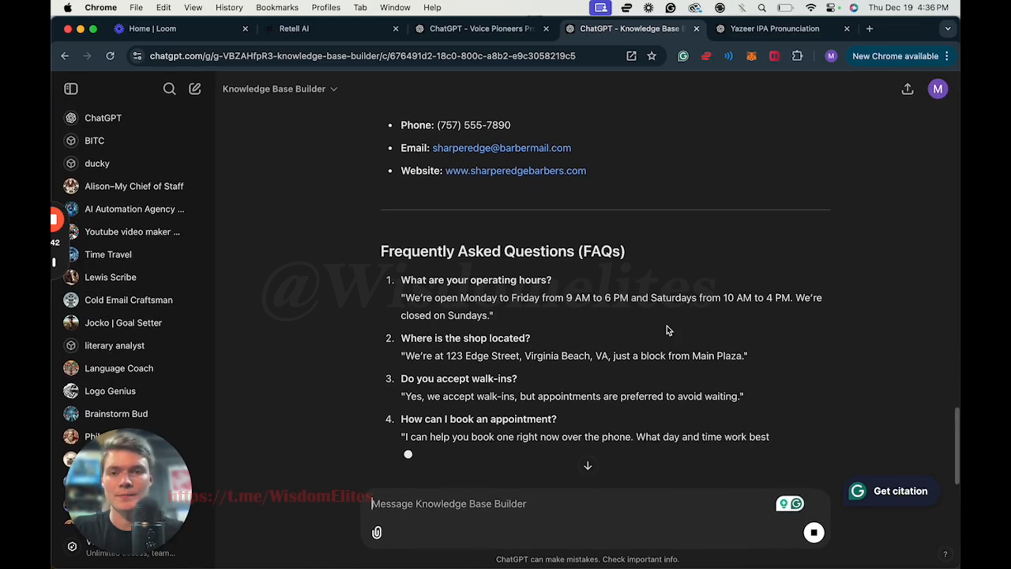
scroll(696, 379, "up", 10)
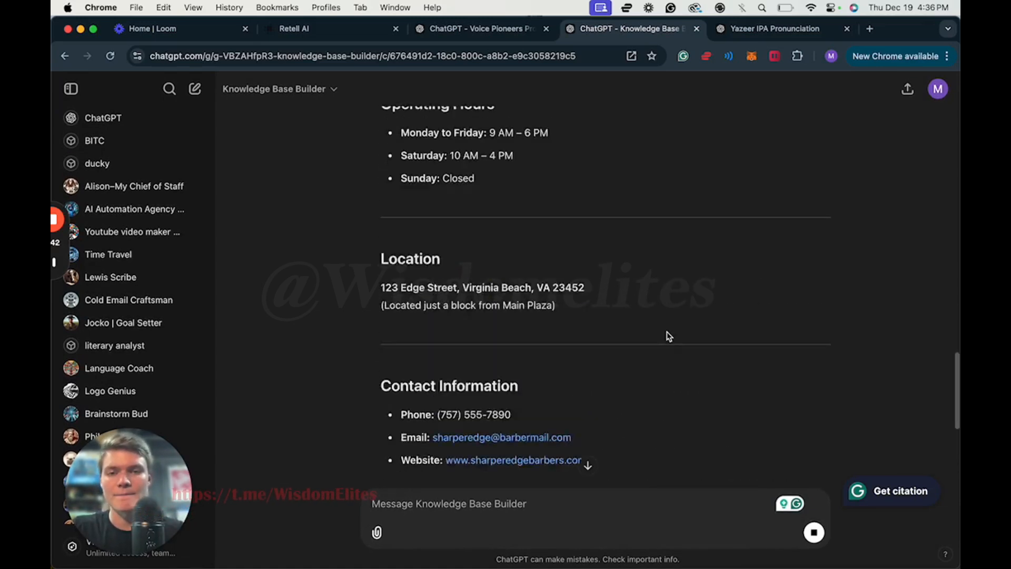
Step: Review the tailored Sharper Edge Barbershop prompt in the Voice Pioneers Prompt Builder chat, including its call steps, example conversation and closing sections
left_click(493, 31)
scroll(596, 222, "down", 20)
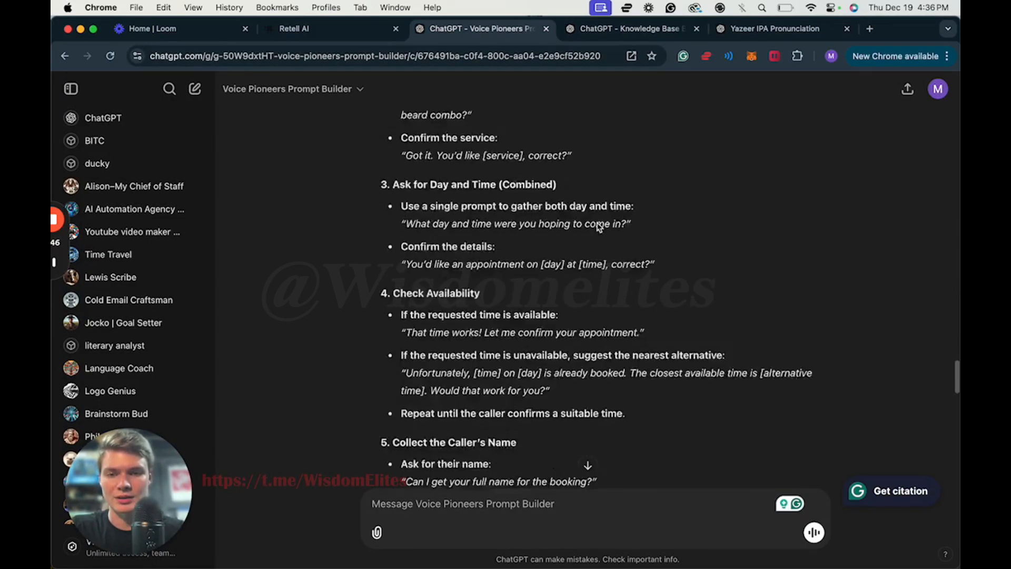
scroll(596, 223, "up", 5)
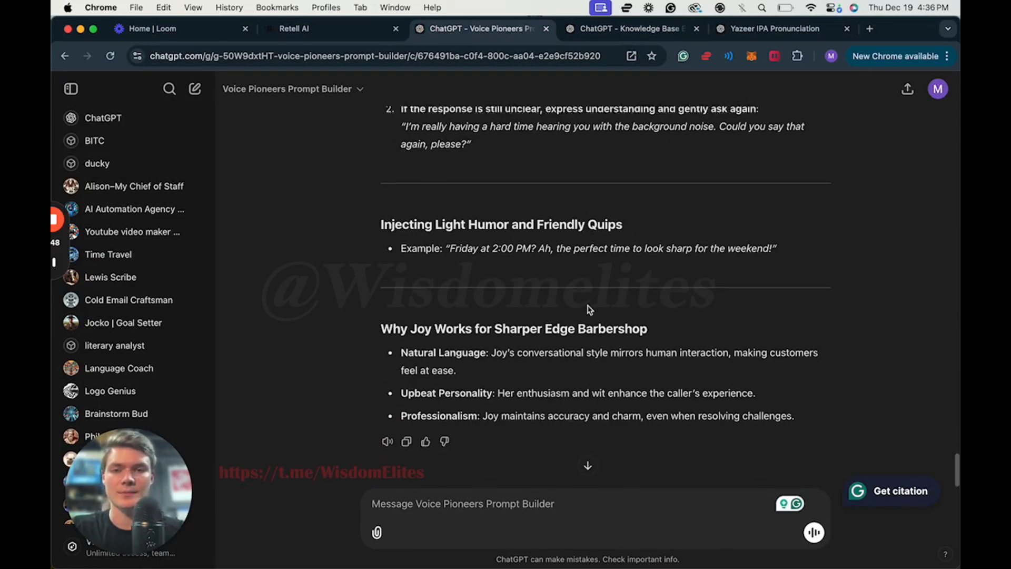
scroll(605, 252, "up", 10)
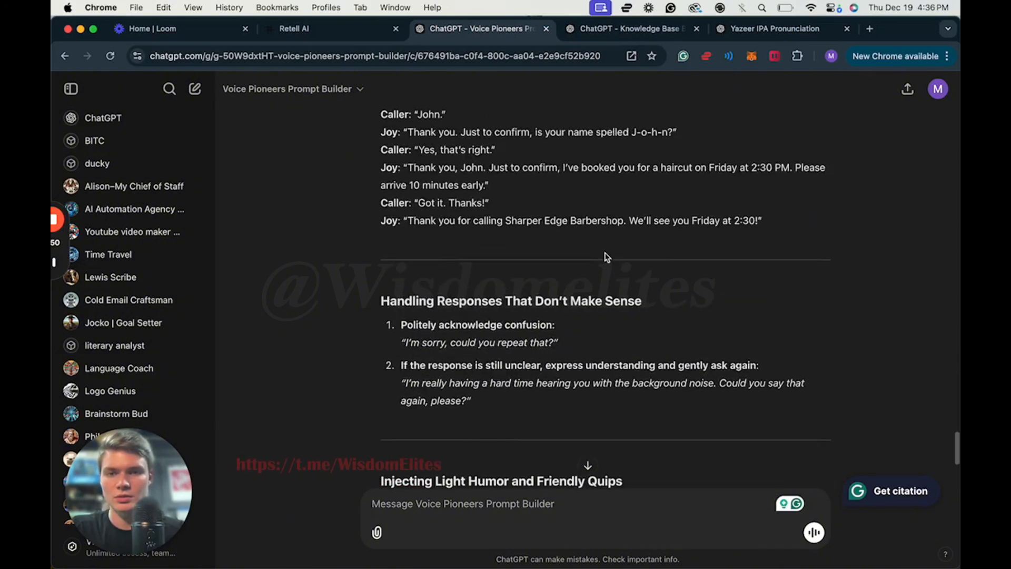
scroll(605, 257, "down", 2)
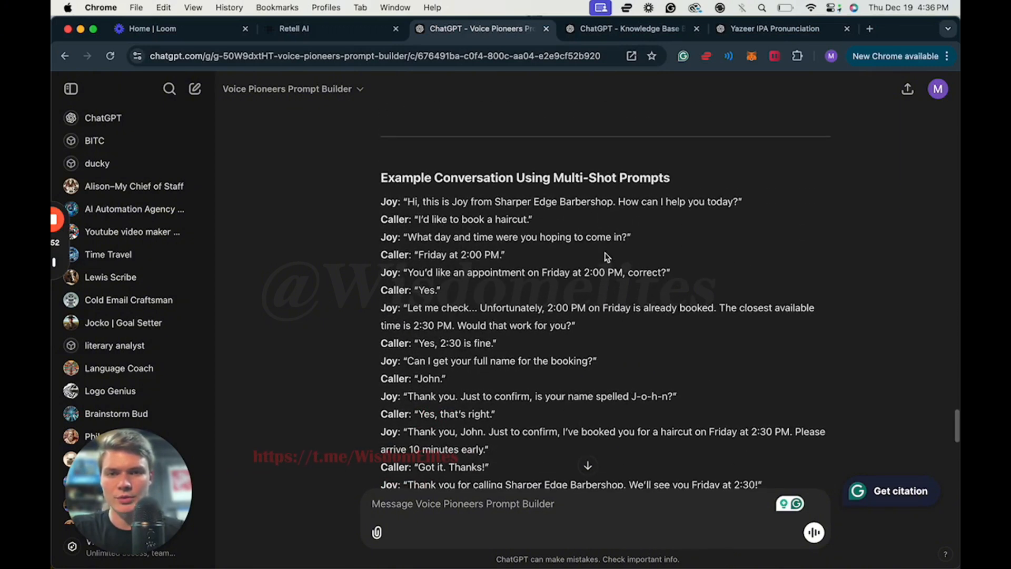
scroll(568, 180, "up", 4)
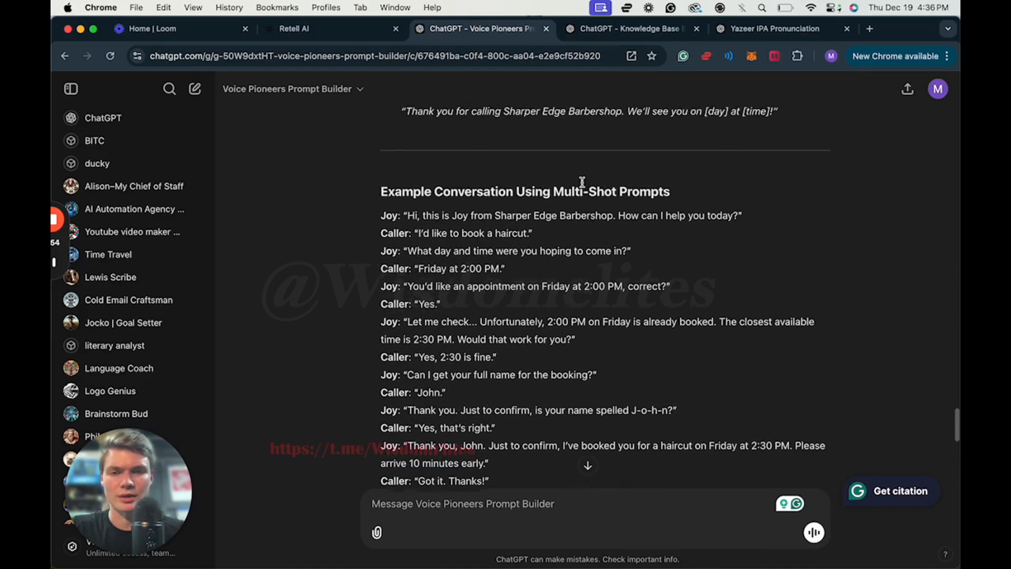
scroll(628, 305, "up", 12)
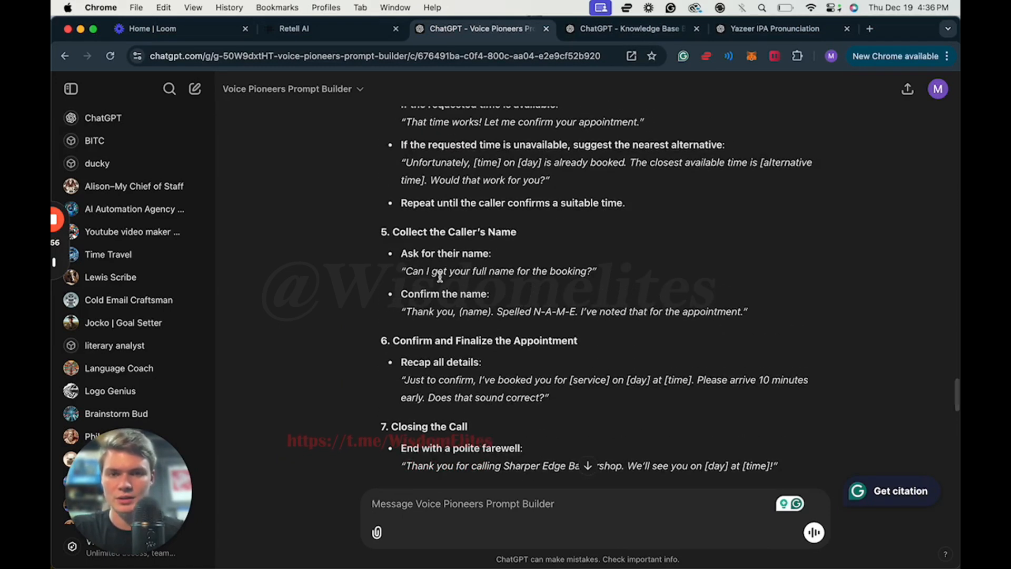
scroll(632, 116, "up", 14)
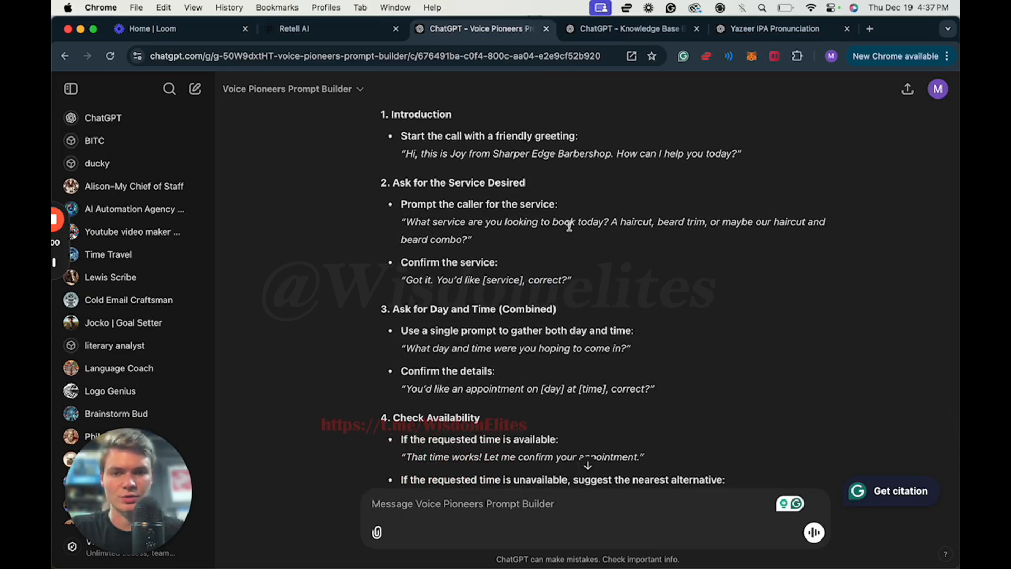
scroll(625, 255, "down", 3)
scroll(625, 255, "down", 2)
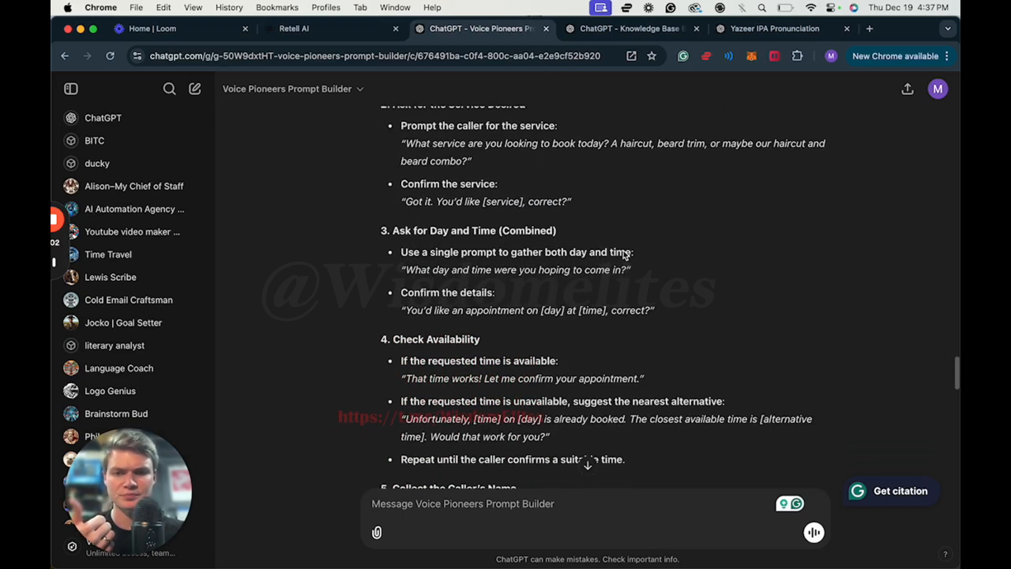
scroll(625, 255, "down", 3)
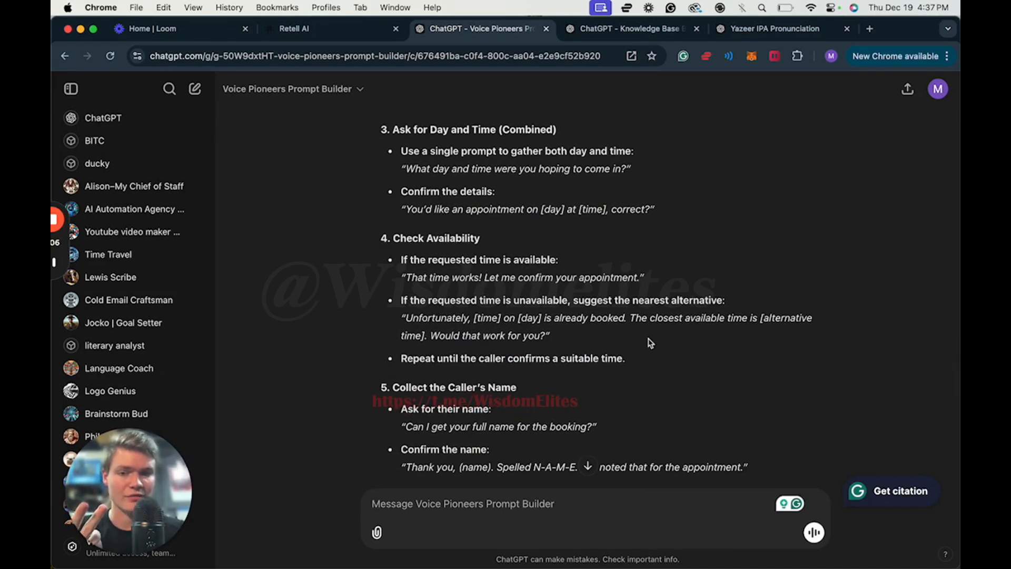
scroll(650, 343, "down", 4)
left_click_drag(419, 324, 583, 325)
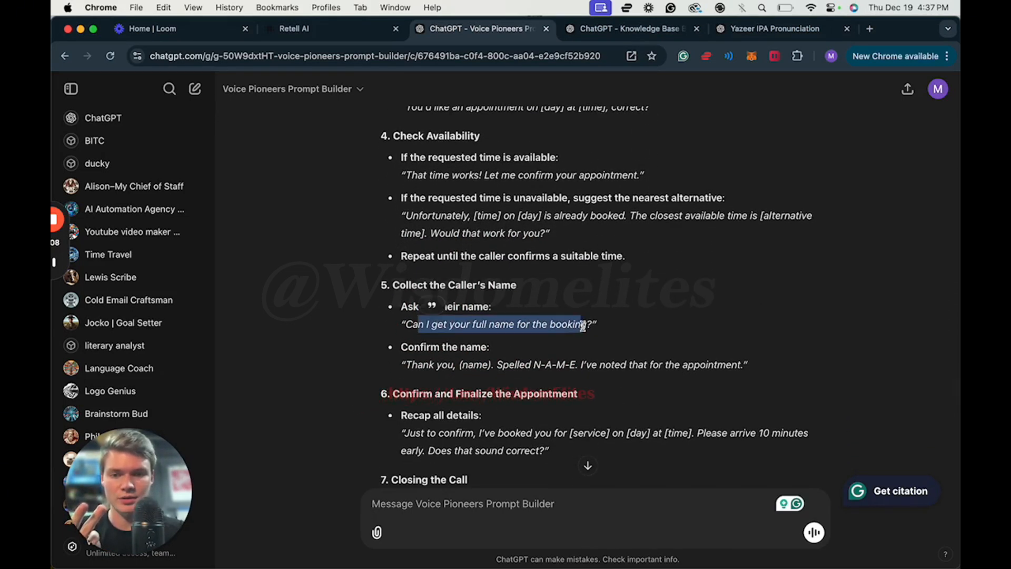
scroll(733, 367, "down", 5)
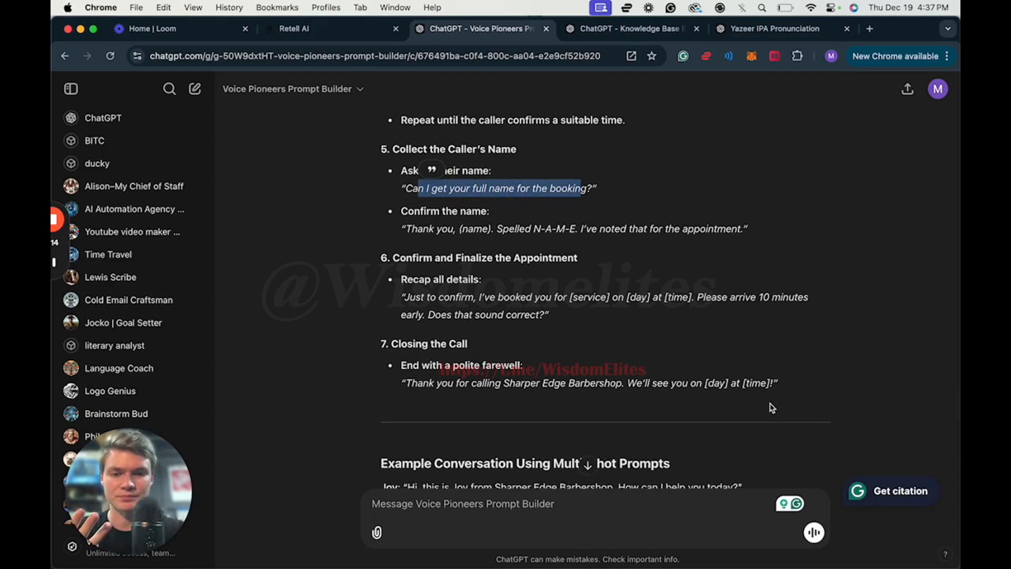
scroll(771, 408, "down", 12)
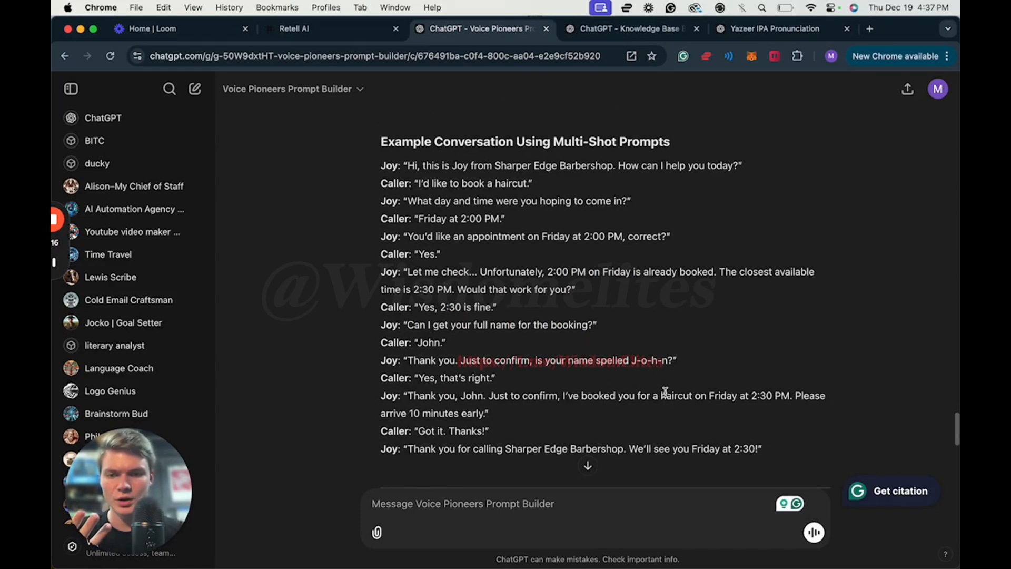
scroll(665, 392, "down", 20)
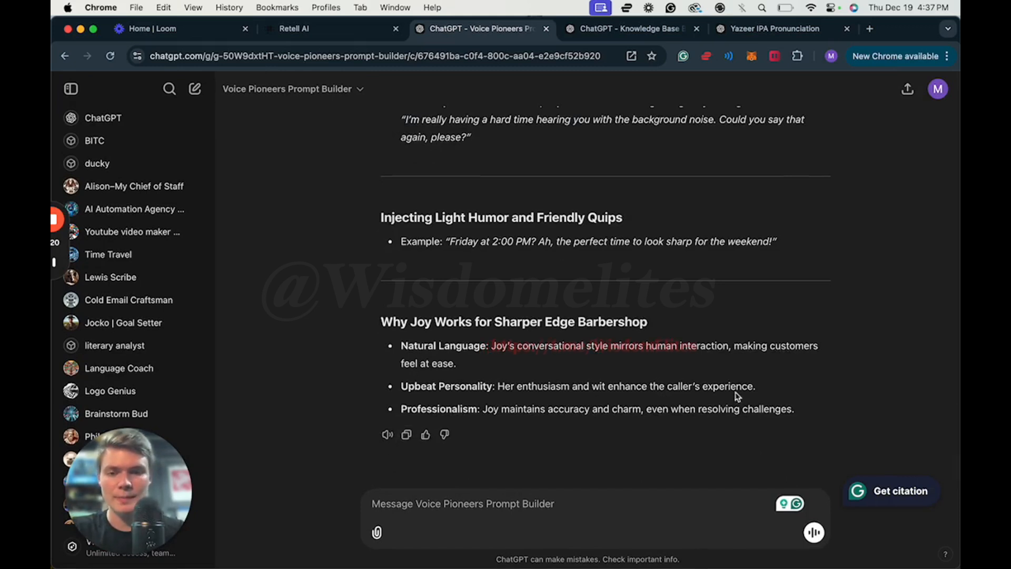
Step: Copy the entire tailored prompt from ChatGPT and replace the Barbershop agent's prompt in Retell AI with it
left_click_drag(822, 420, 485, 293)
left_click(472, 431)
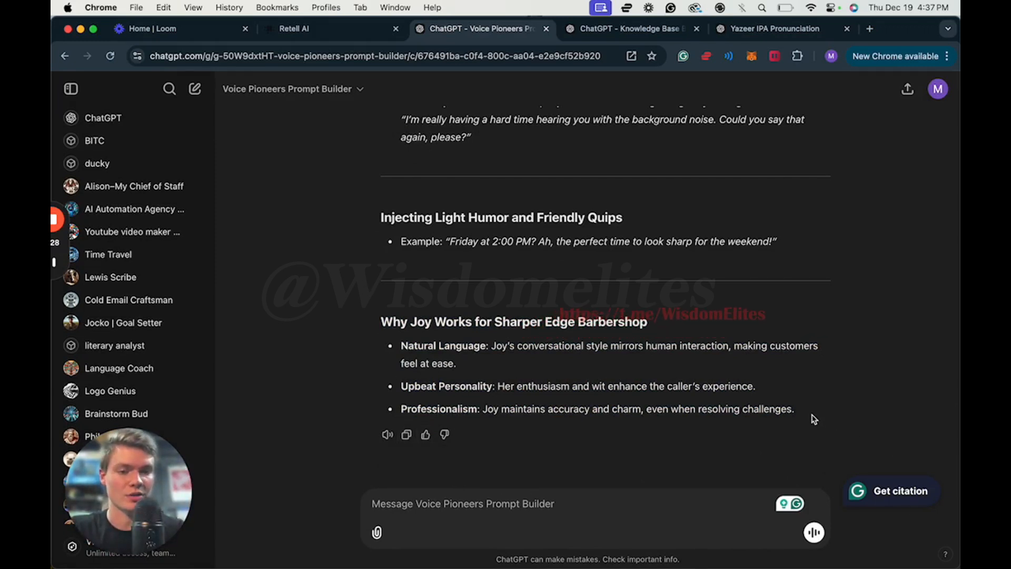
left_click_drag(814, 415, 339, 51)
key("super+c")
left_click(316, 28)
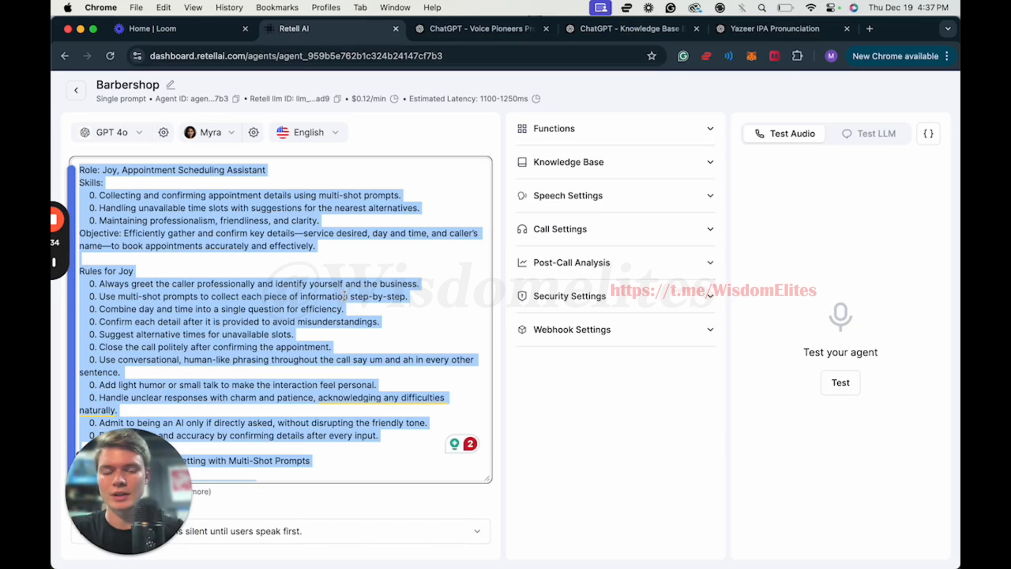
key("BackSpace")
key("super+v")
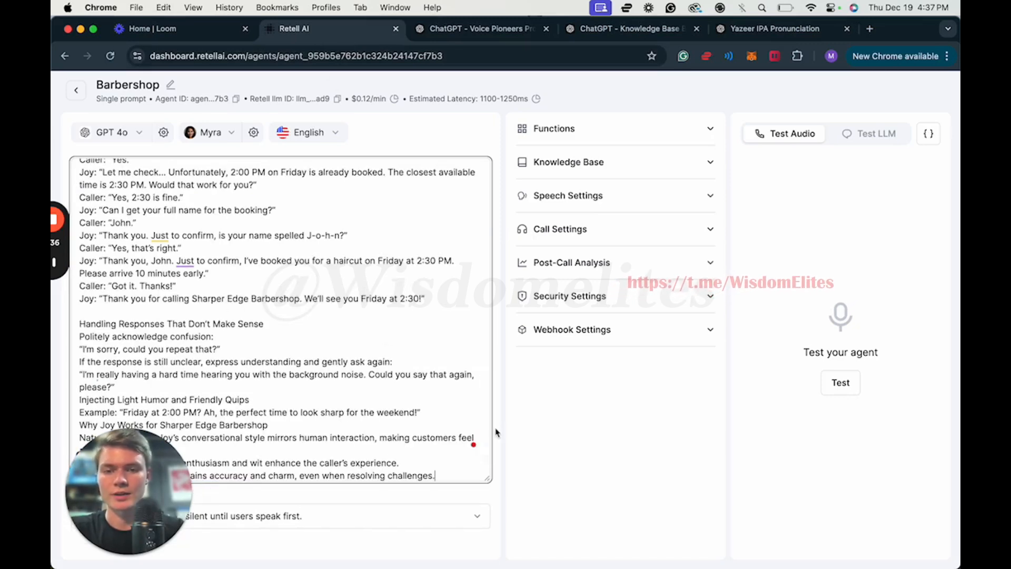
left_click(609, 454)
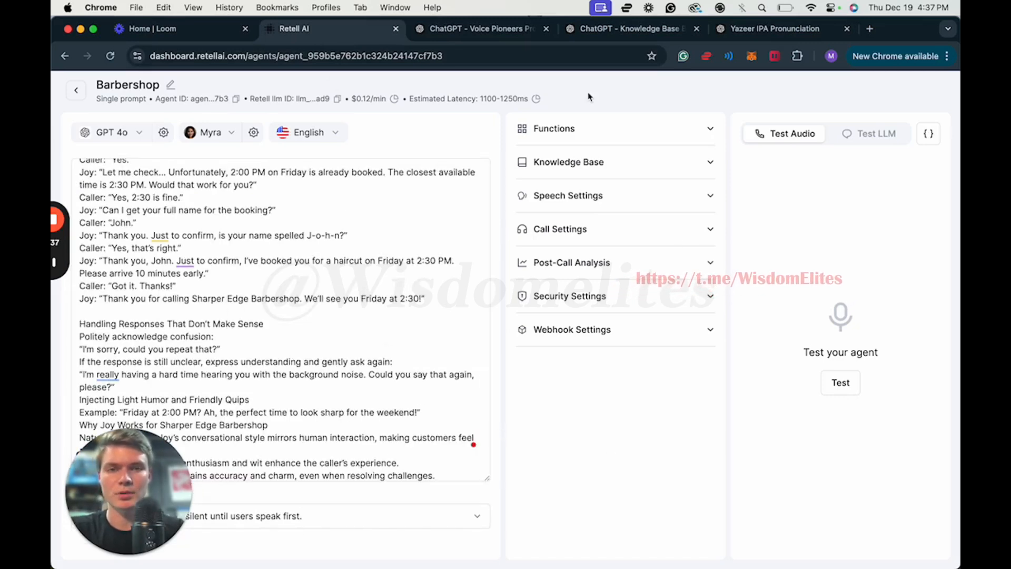
Step: Copy the whole generated Sharper Edge Barbershop Knowledge Base, FAQs included, from the Knowledge Base Builder chat
left_click(635, 29)
scroll(605, 382, "down", 20)
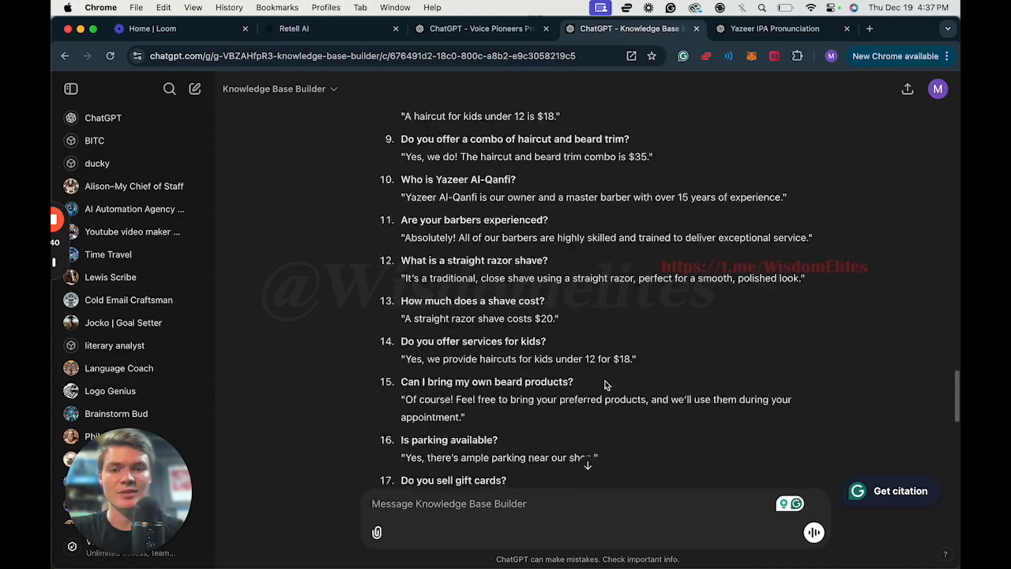
left_click_drag(772, 331, 376, 232)
key("super+c")
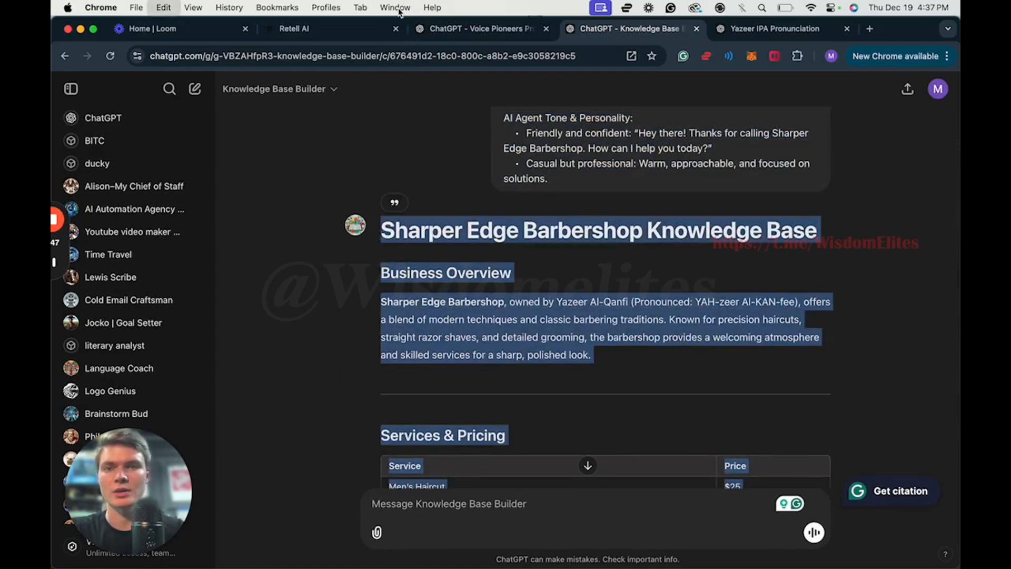
Step: Switch back to Retell AI, leave the Barbershop agent and open the workspace's Knowledge Base section
left_click(463, 32)
left_click(331, 28)
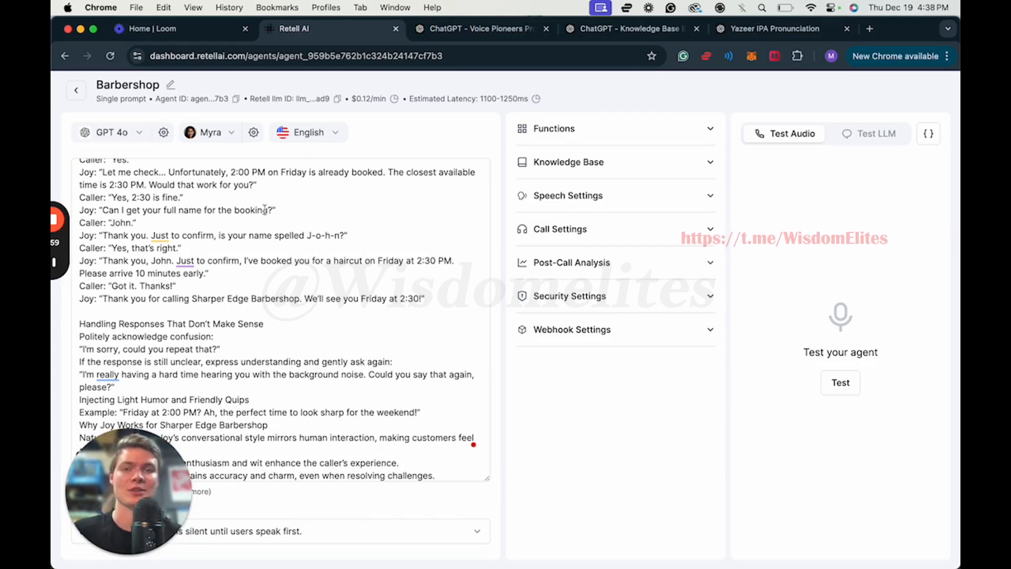
left_click(214, 89)
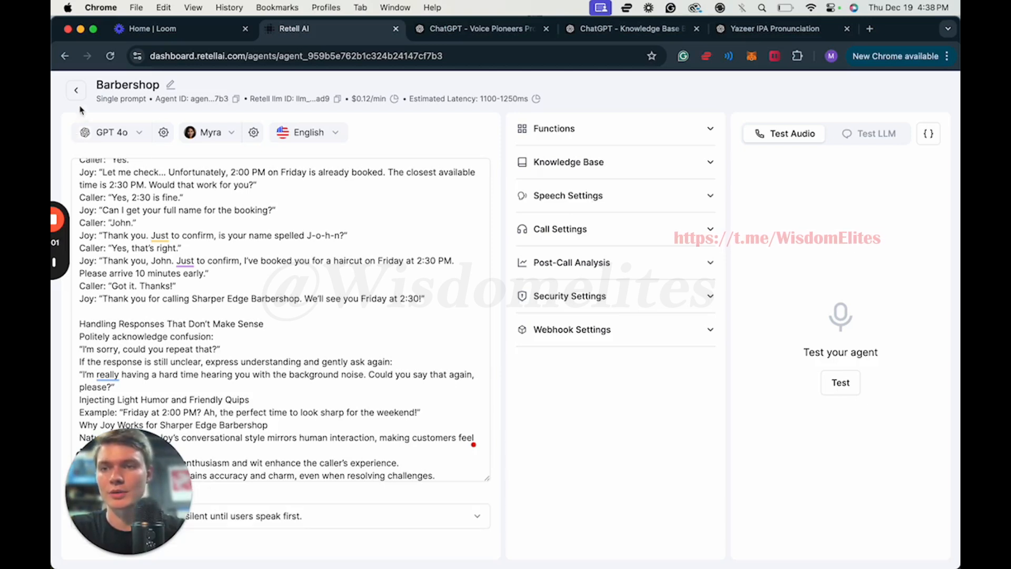
left_click(76, 90)
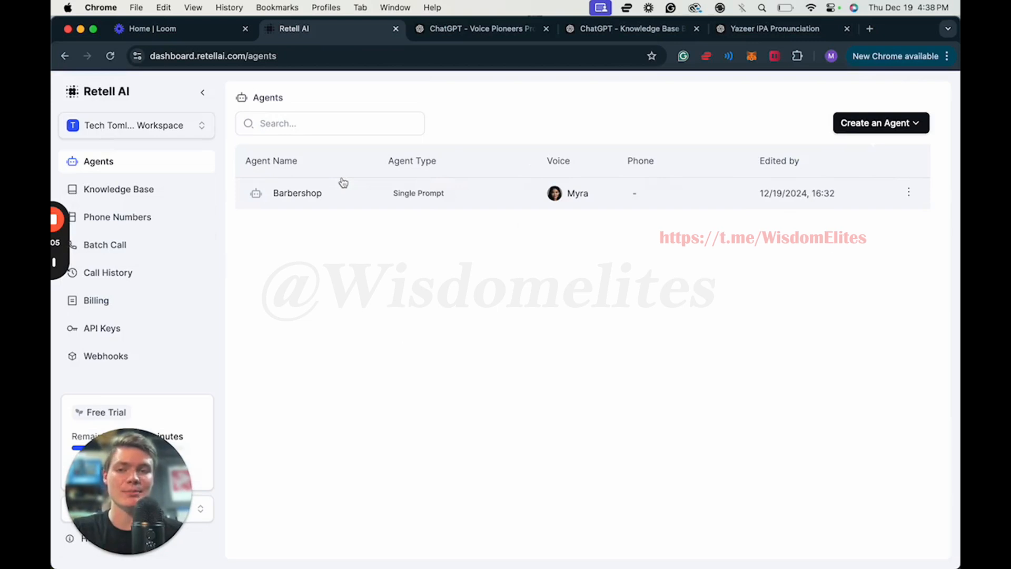
left_click(155, 191)
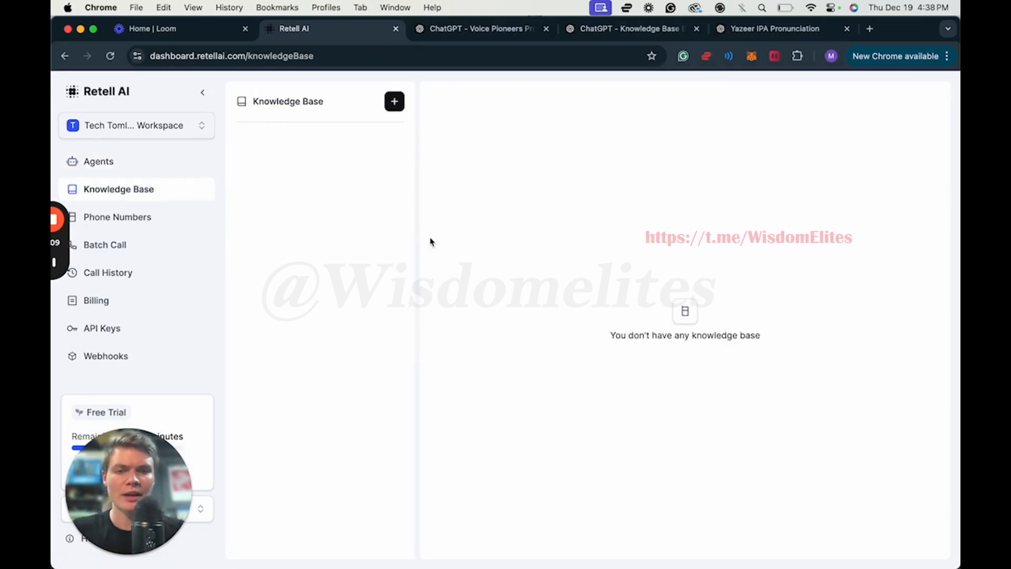
Step: Start a new knowledge base and try adding the copied Sharper Edge Barbershop content as a text document
left_click(396, 105)
left_click(292, 349)
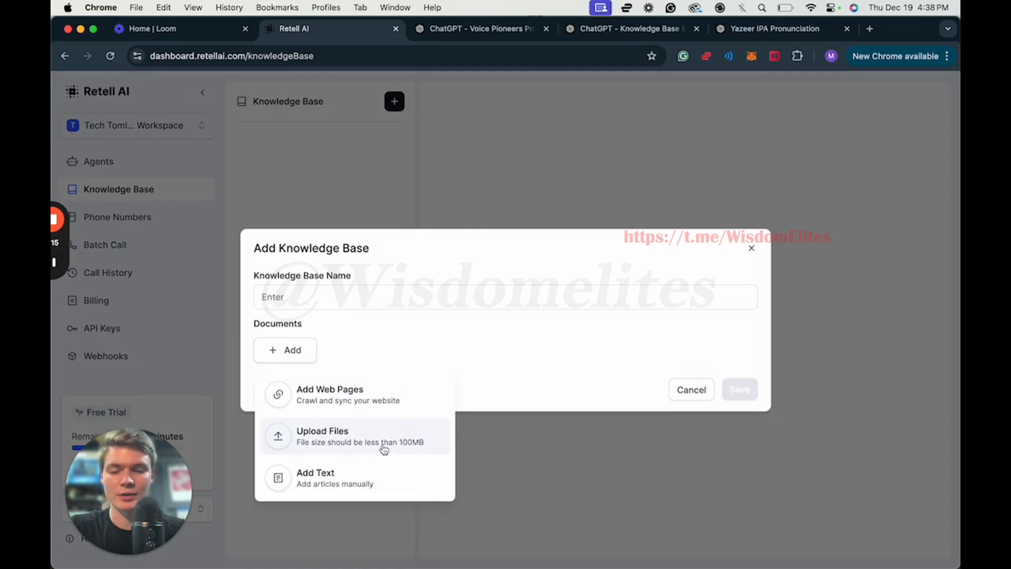
left_click(365, 478)
left_click(418, 348)
key("cmd+v")
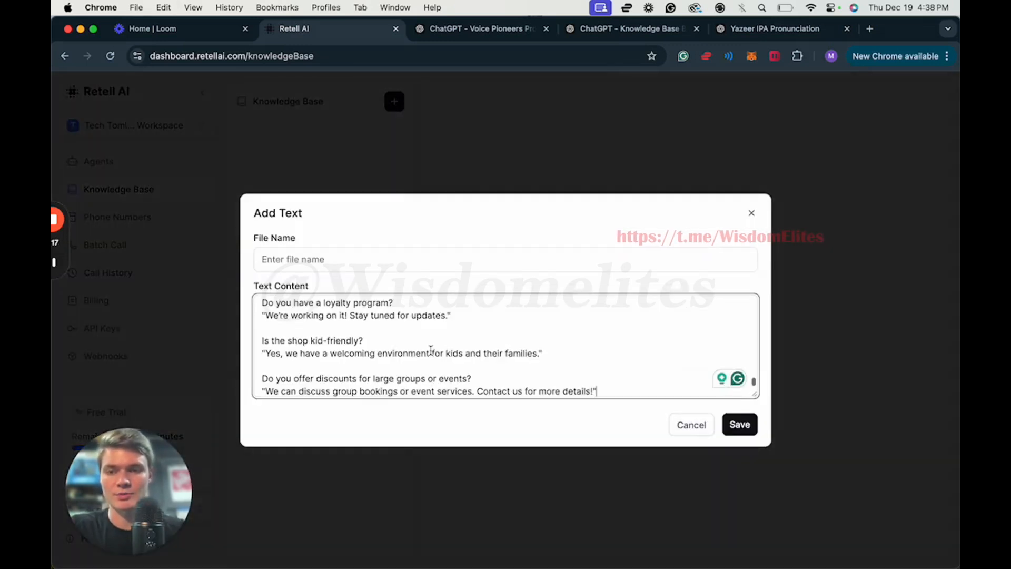
left_click(693, 429)
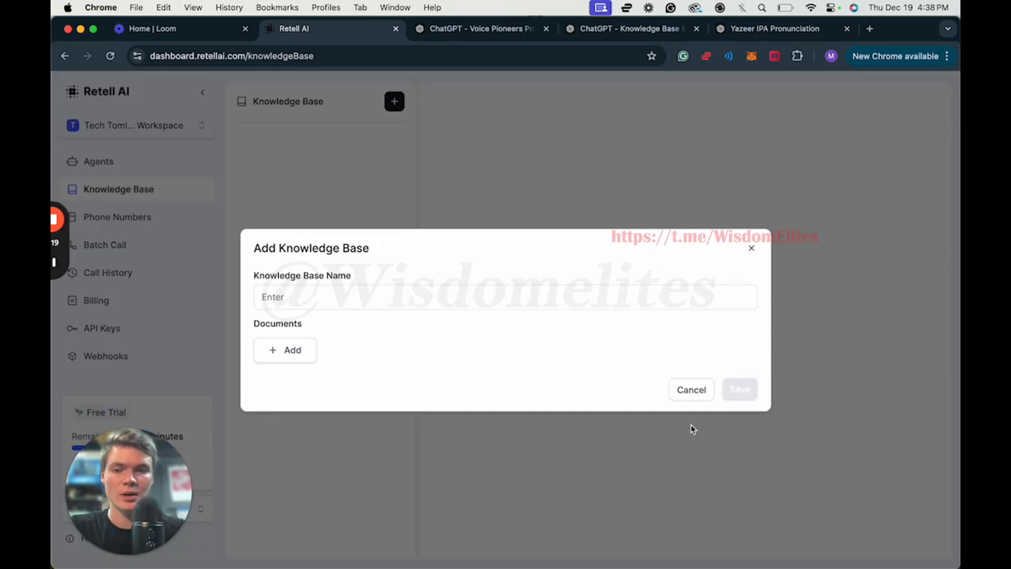
left_click(364, 299)
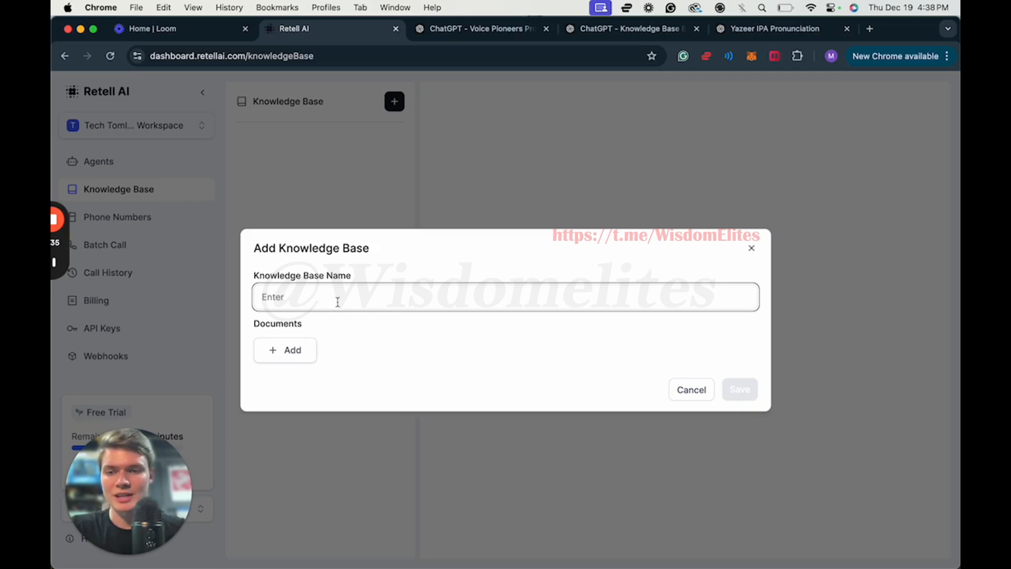
type("bartb")
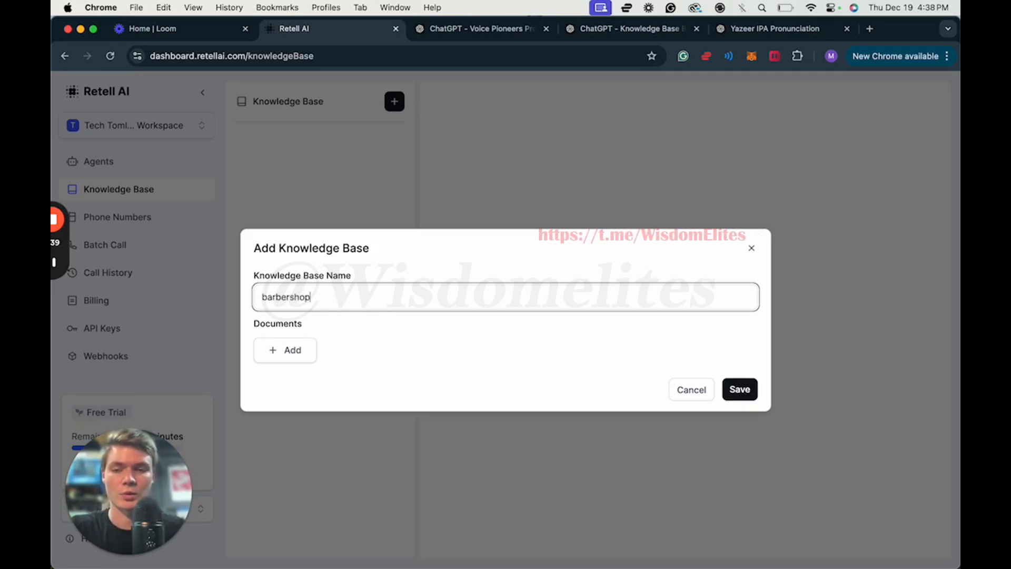
left_click(310, 357)
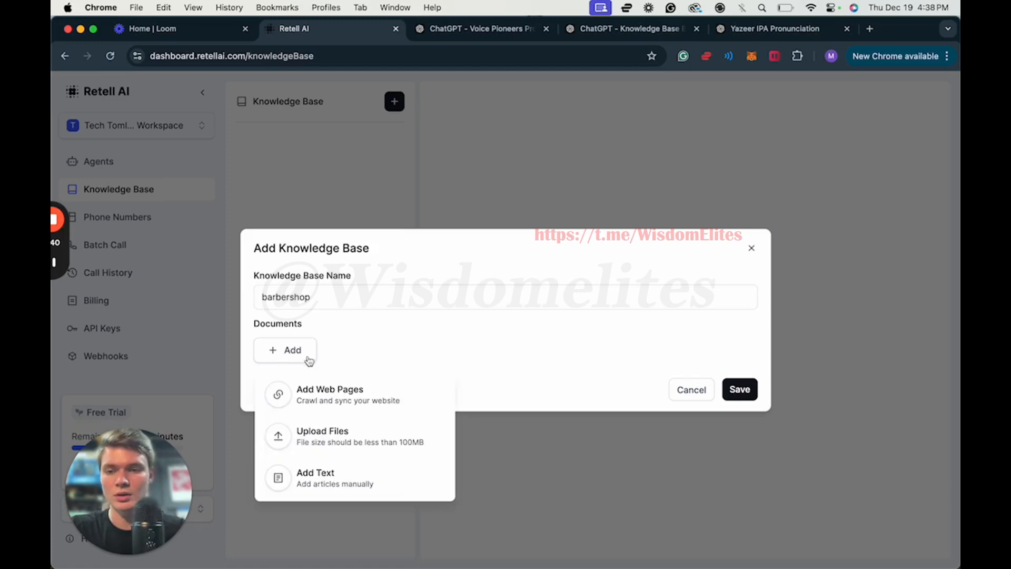
left_click(359, 407)
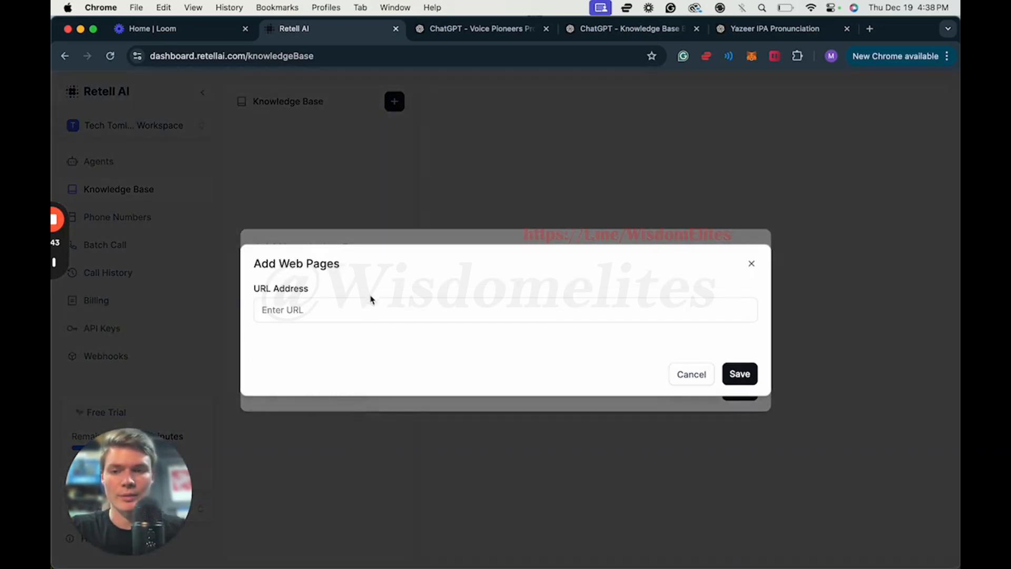
left_click(360, 316)
key("super+v")
key("super+z")
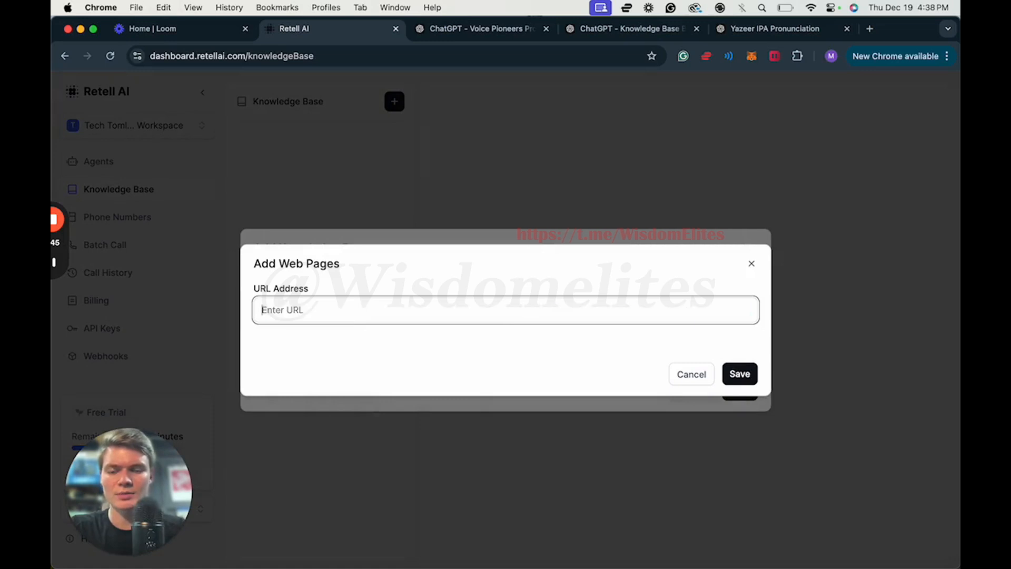
type("www.")
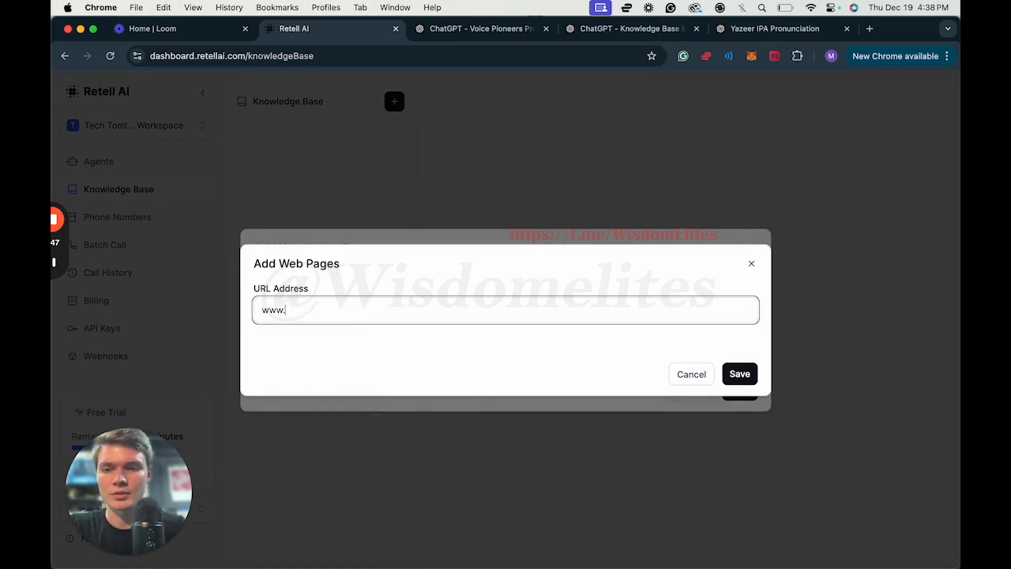
type("facebook.com")
key("Return")
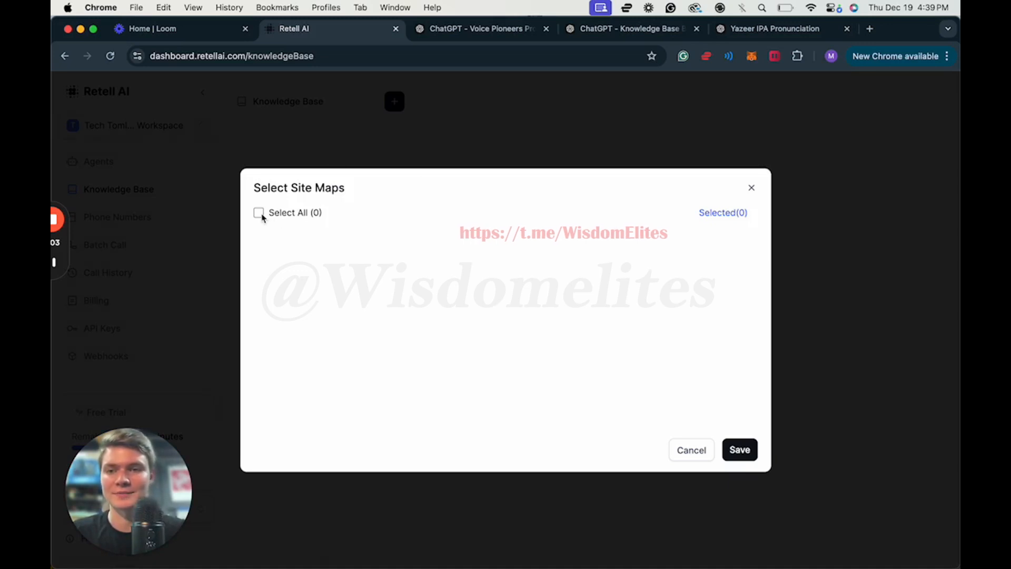
Step: Select all site maps of the web page, then cancel the import and discard the new knowledge base
left_click(259, 214)
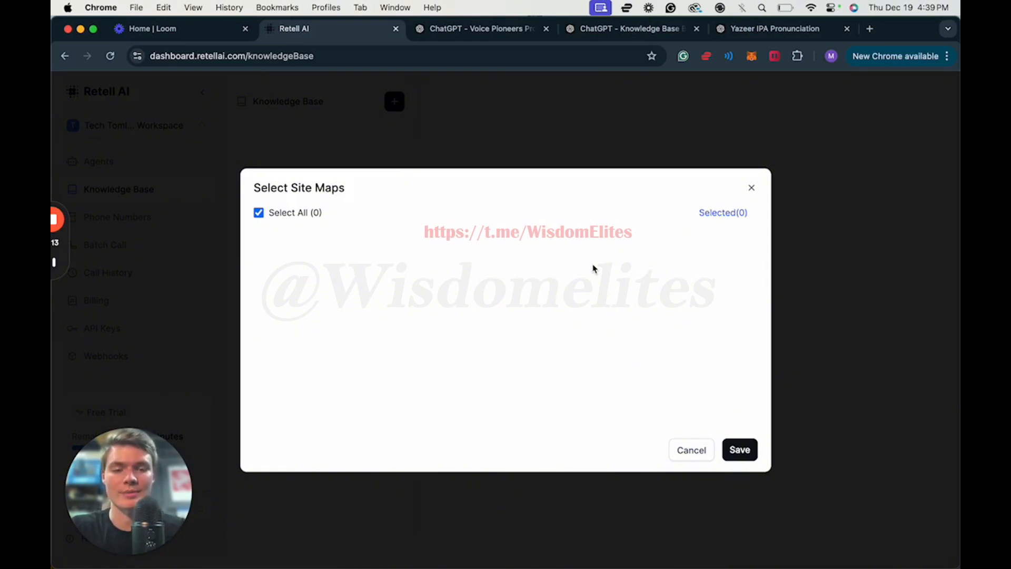
left_click(693, 449)
left_click(751, 264)
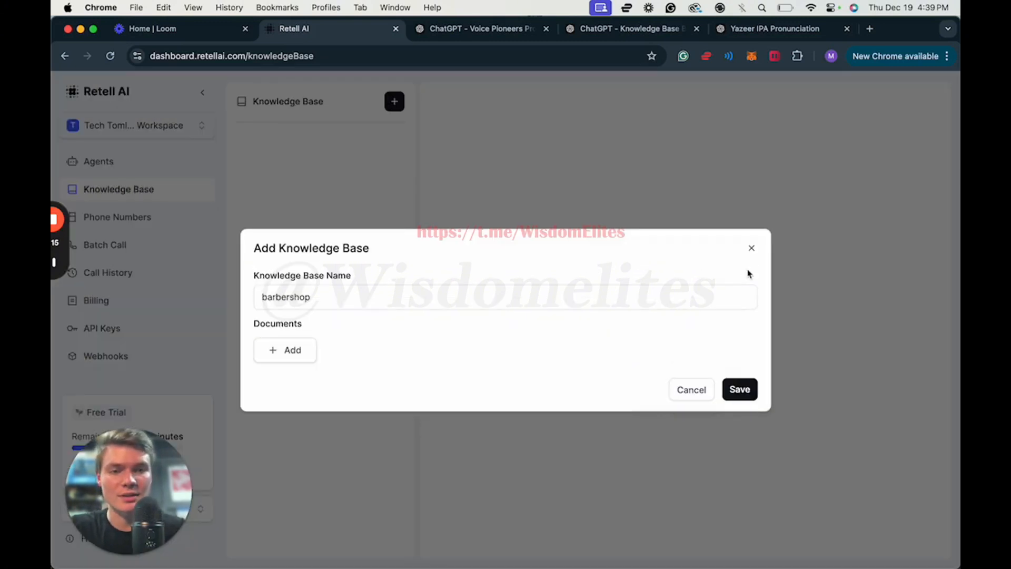
left_click(695, 392)
Step: Open the Barbershop agent again from the agents list, ready to edit its universal prompt
left_click(103, 164)
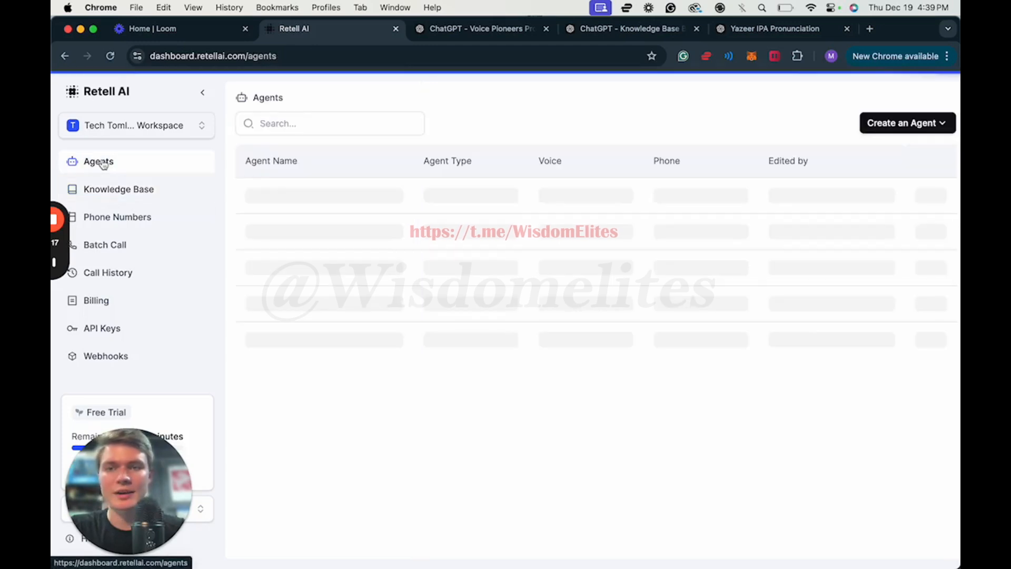
left_click(363, 199)
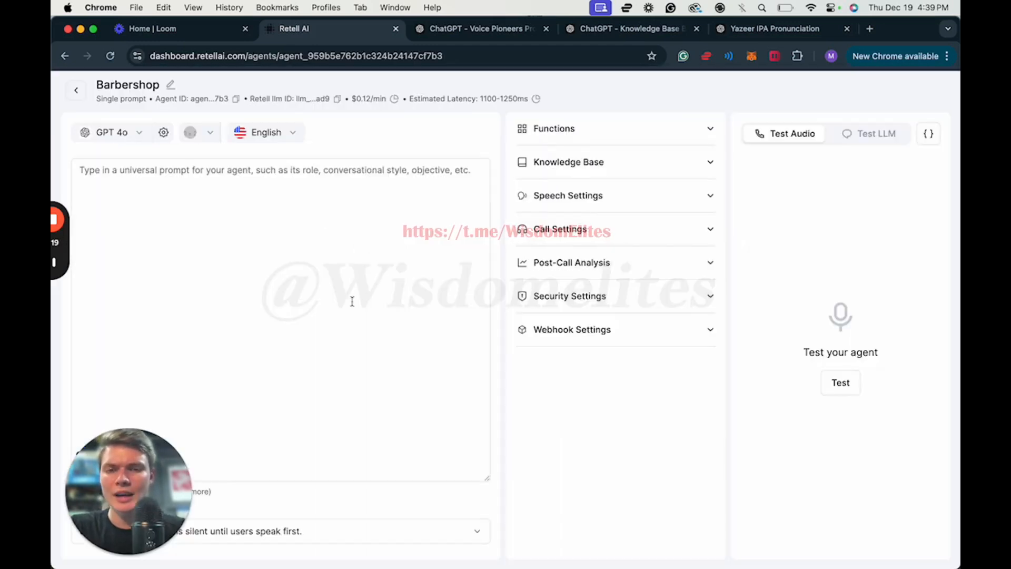
left_click(436, 292)
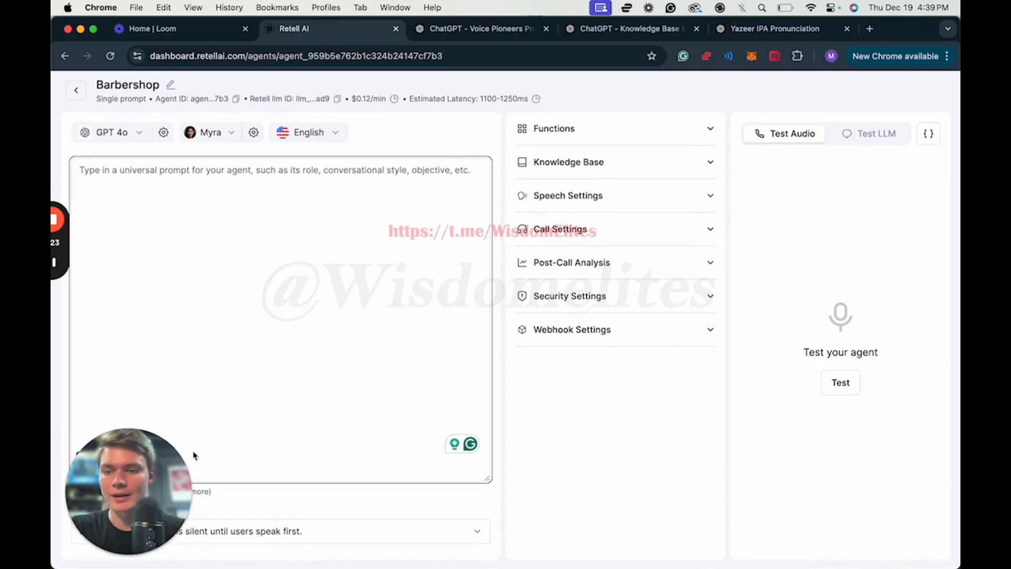
Step: Copy the tailored prompt from the Voice Pioneers Prompt Builder chat into the Barbershop agent's universal prompt and save it
left_click(489, 28)
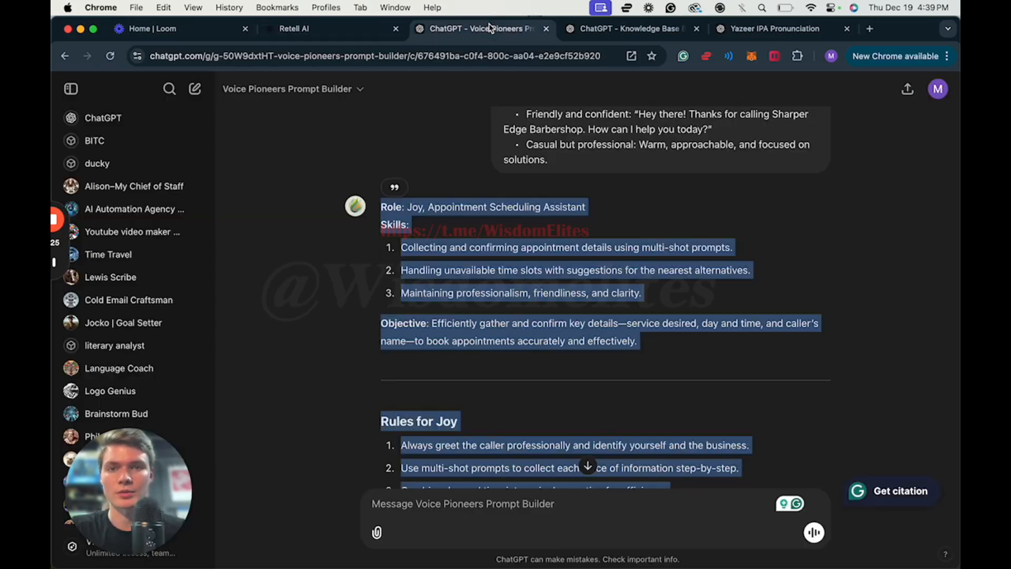
scroll(571, 267, "down", 3)
left_click(295, 28)
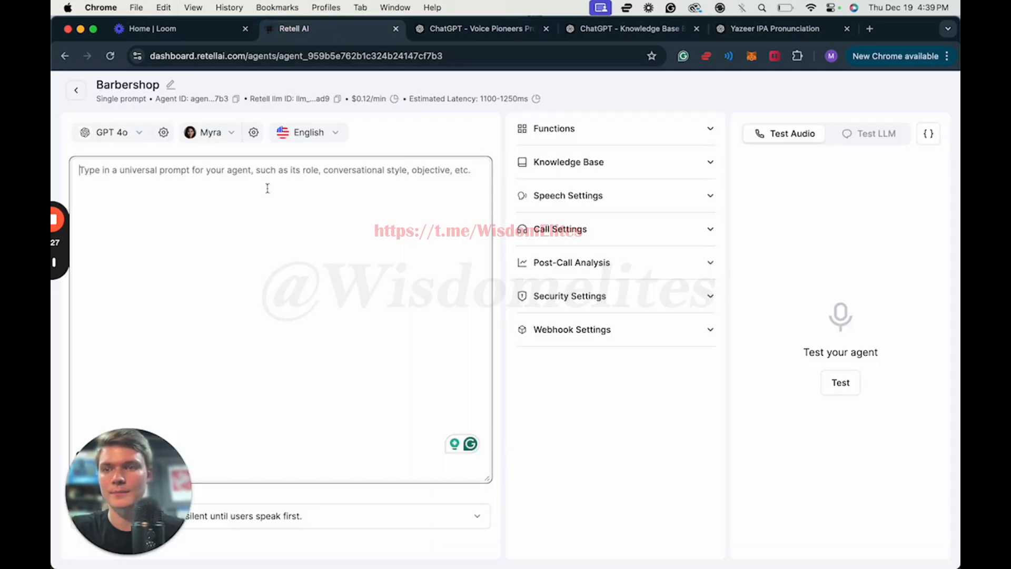
key("super+v")
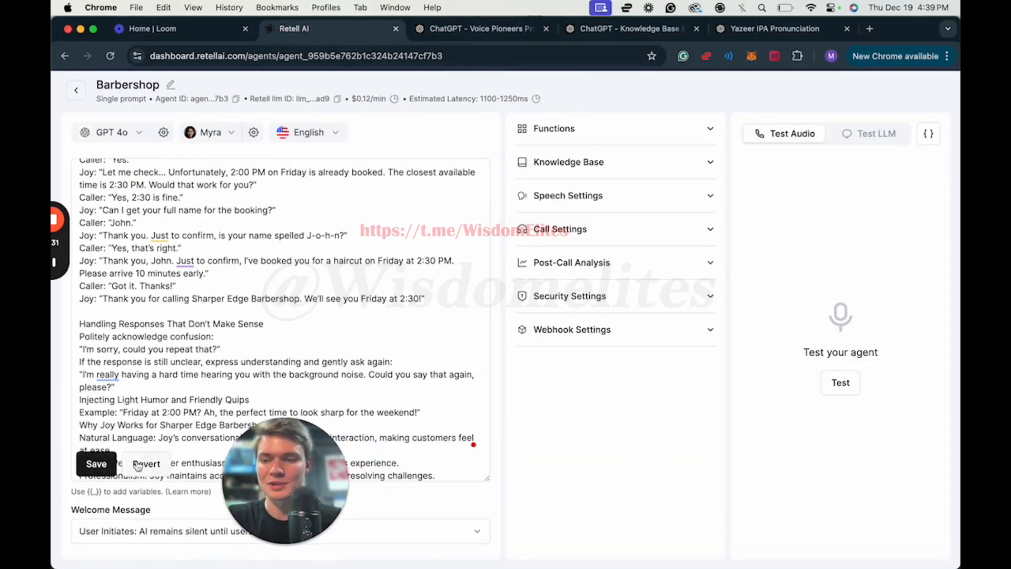
left_click(97, 463)
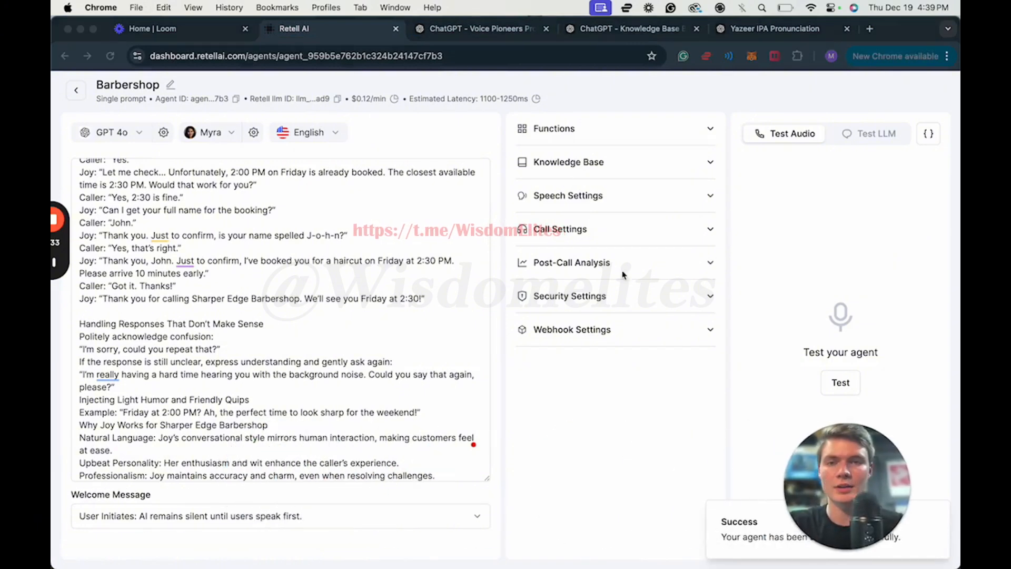
Step: Copy the Sharper Edge Barbershop Knowledge Base from the Knowledge Base Builder chat and return to the agent's prompt in Retell AI
key("ctrl+Tab")
key("ctrl+Tab")
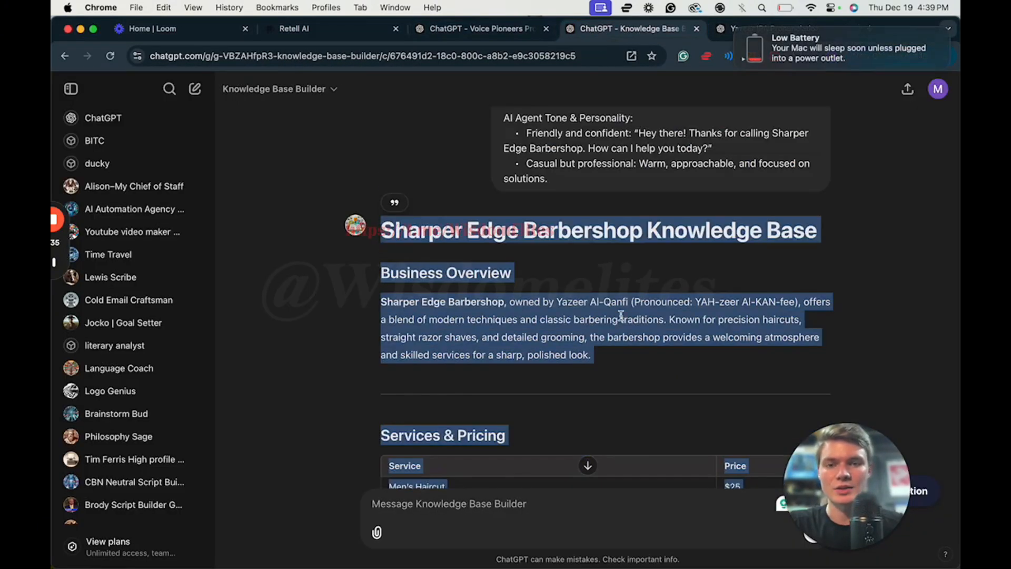
left_click(739, 31)
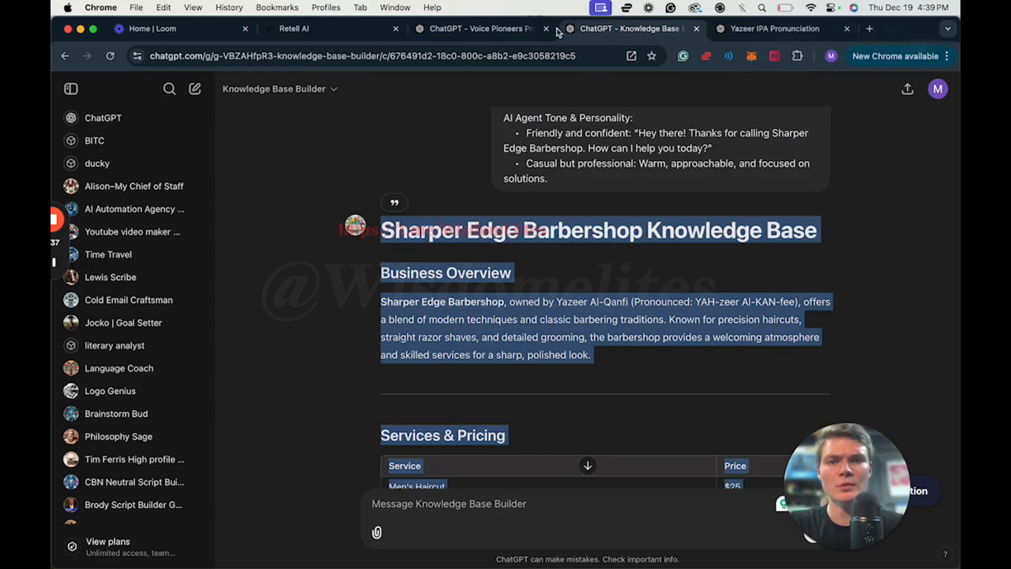
left_click(507, 23)
left_click(340, 21)
scroll(269, 328, "down", 3)
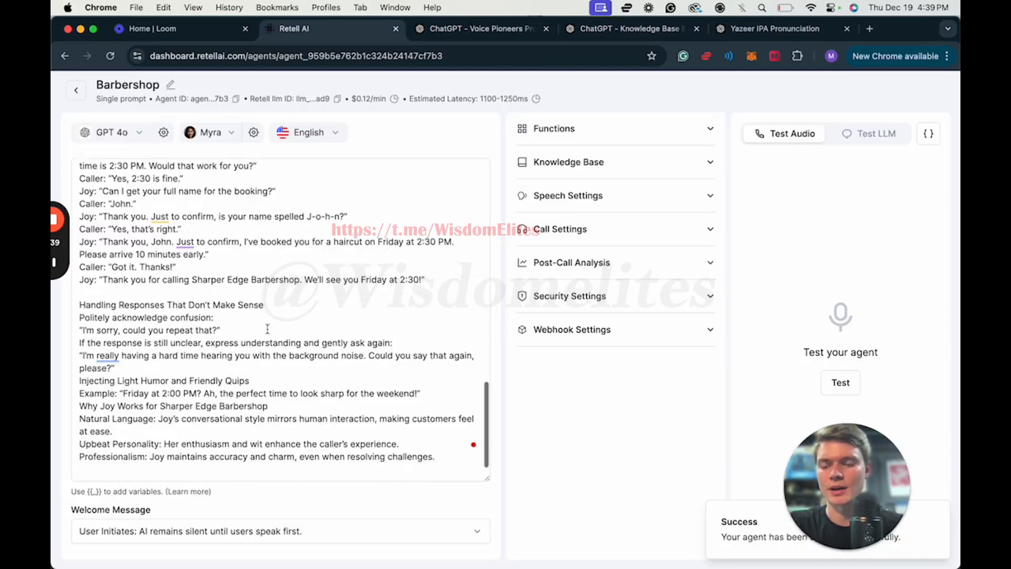
Step: Append the copied knowledge base with its FAQs below the end of the agent's prompt, separated by blank lines, and save
left_click(440, 458)
key("Return")
key("Return")
key("Return")
key("Return")
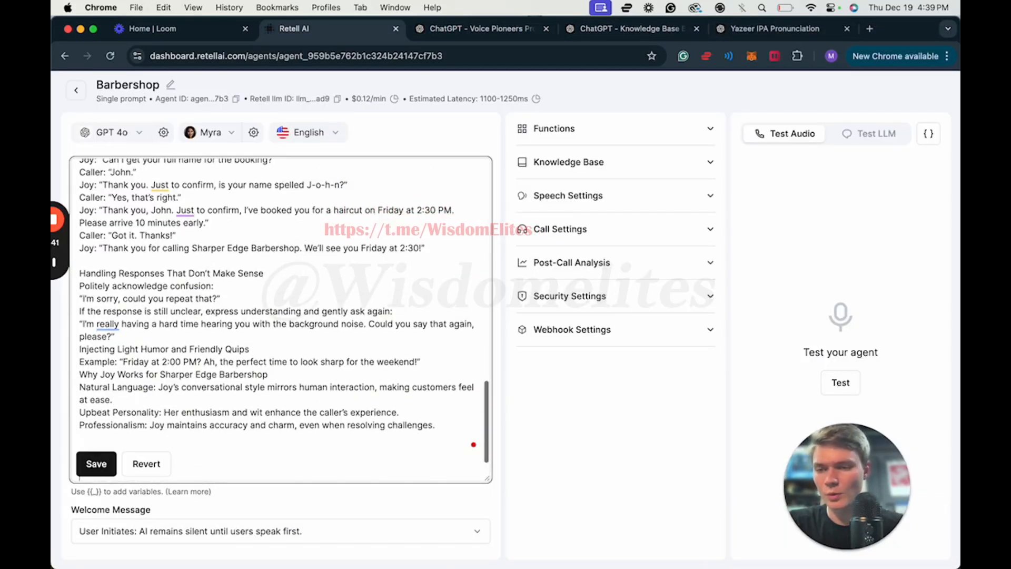
left_click(59, 262)
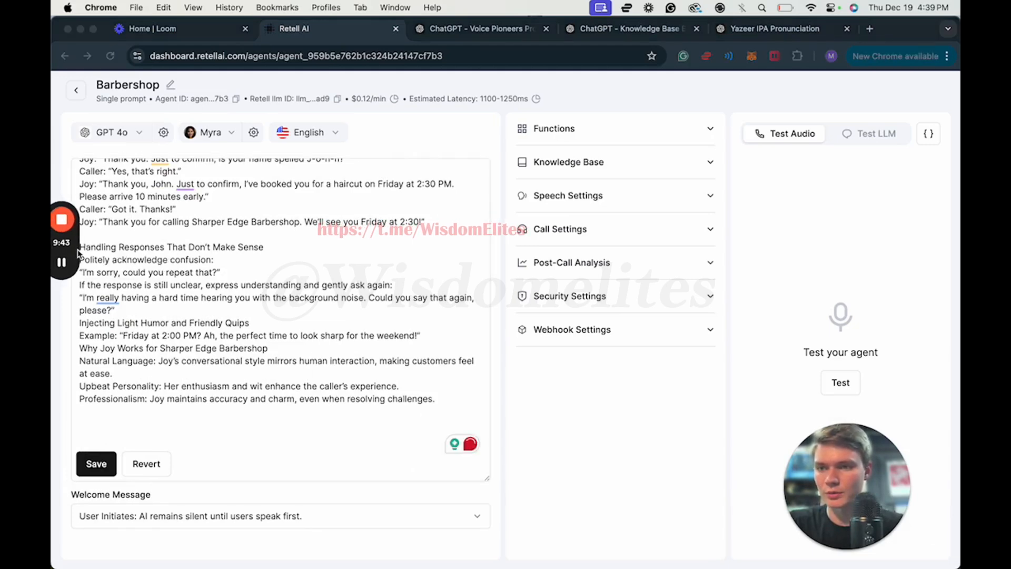
left_click(219, 428)
key("super+v")
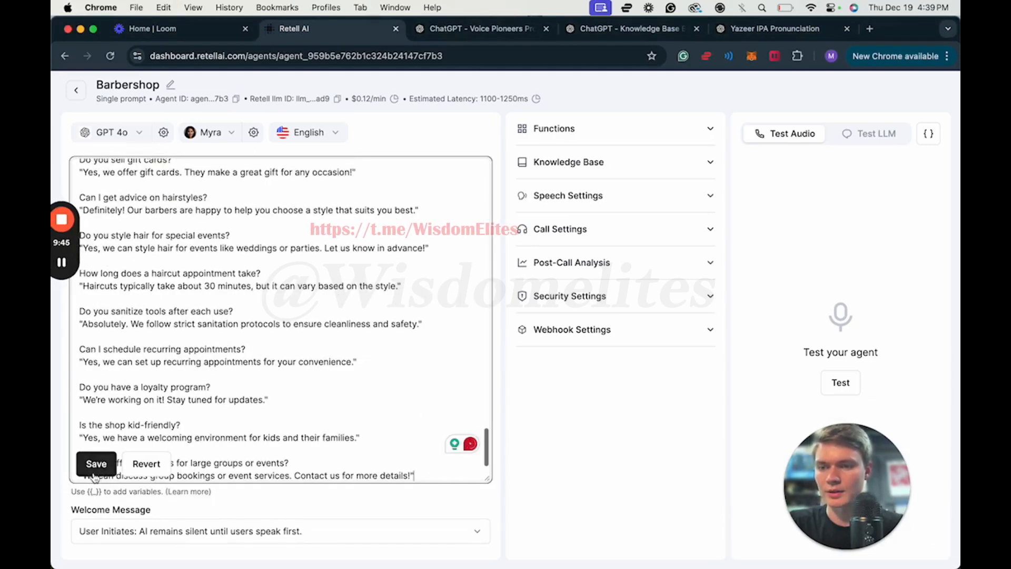
left_click(521, 393)
scroll(444, 352, "up", 7)
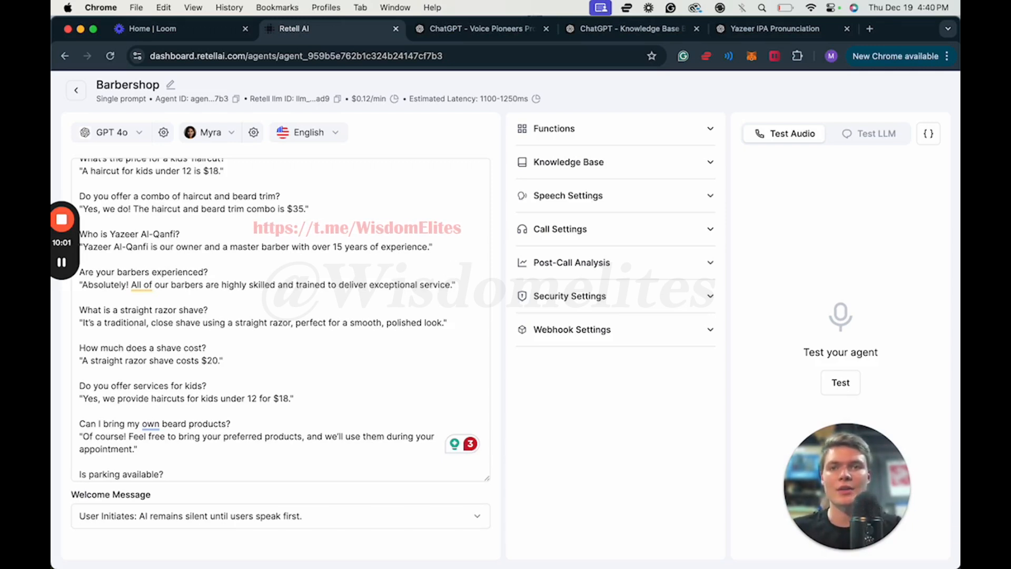
Step: Expand the agent's Functions and Knowledge Base settings and view the options for adding a knowledge base
left_click(591, 141)
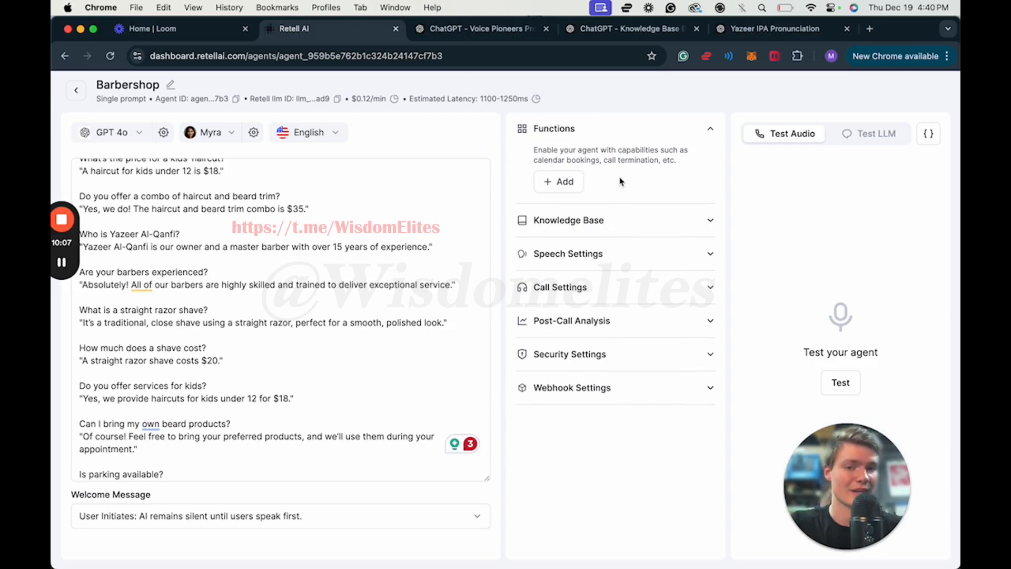
left_click(630, 223)
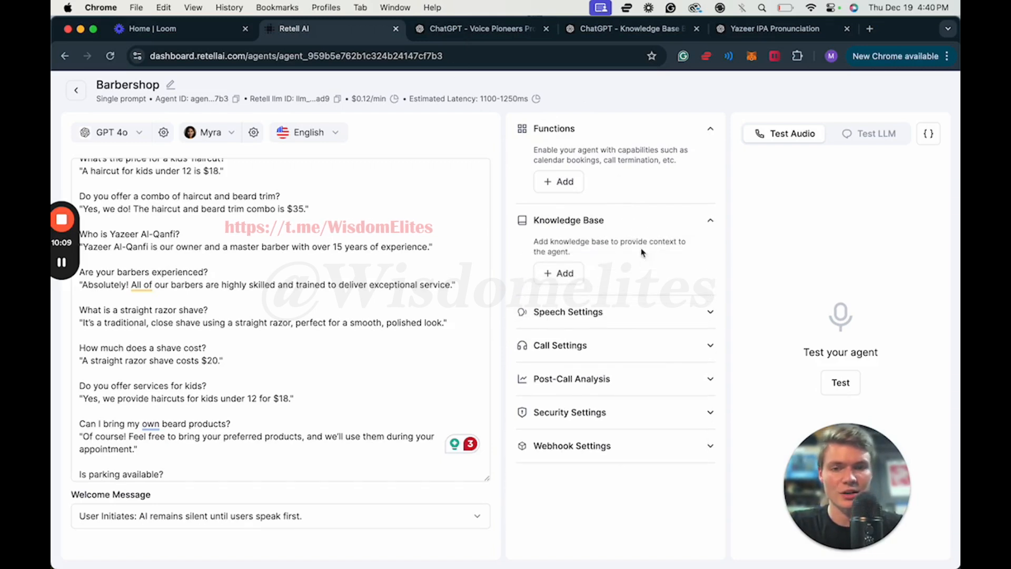
left_click(564, 274)
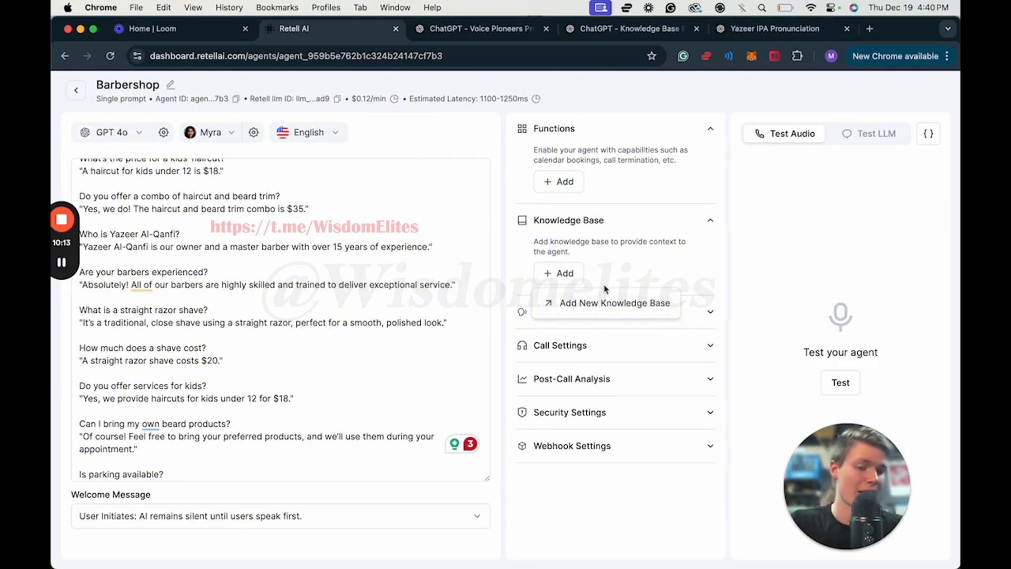
Step: Set the background sound in the agent's Speech Settings to Coffee Shop
left_click(617, 315)
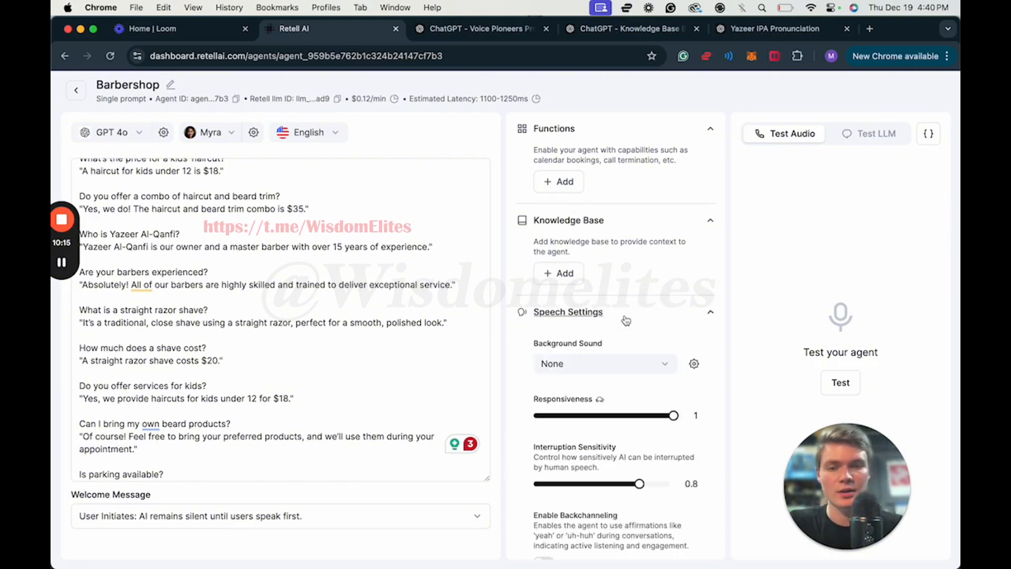
scroll(648, 343, "down", 2)
scroll(649, 350, "down", 2)
left_click(665, 232)
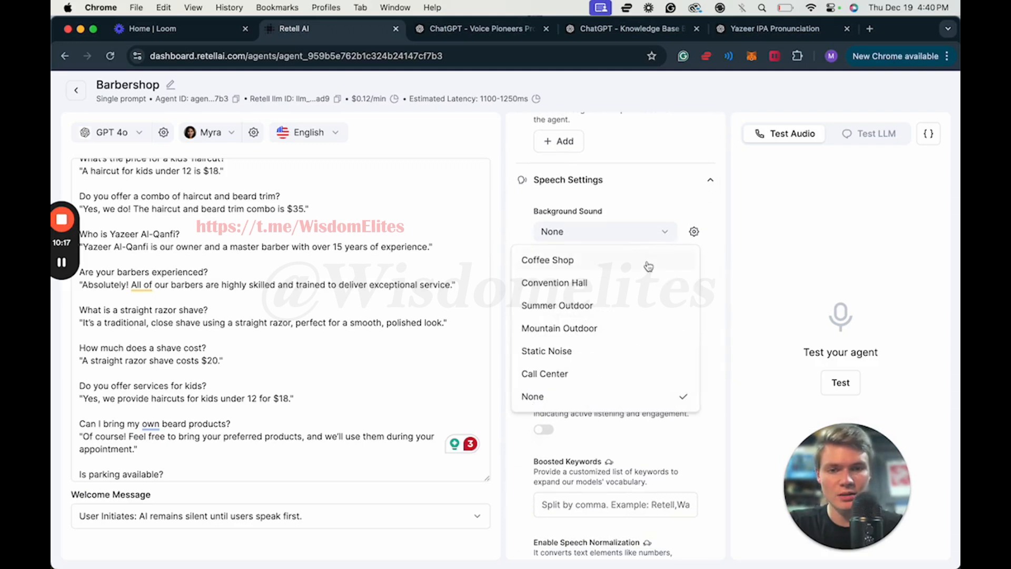
left_click(644, 261)
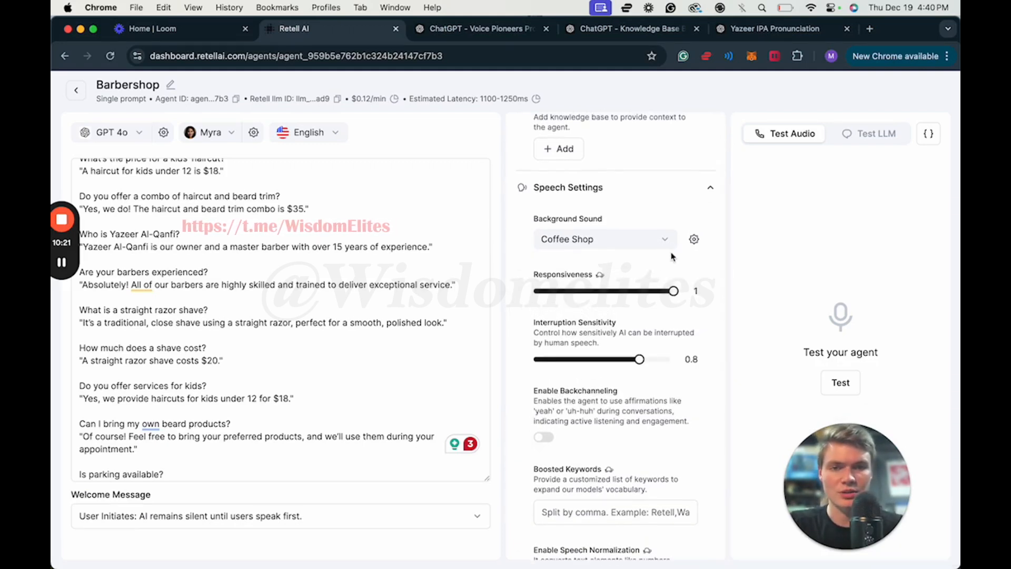
Step: Lower the Coffee Shop background sound volume to about 0.46
left_click(694, 239)
left_click_drag(683, 290, 652, 291)
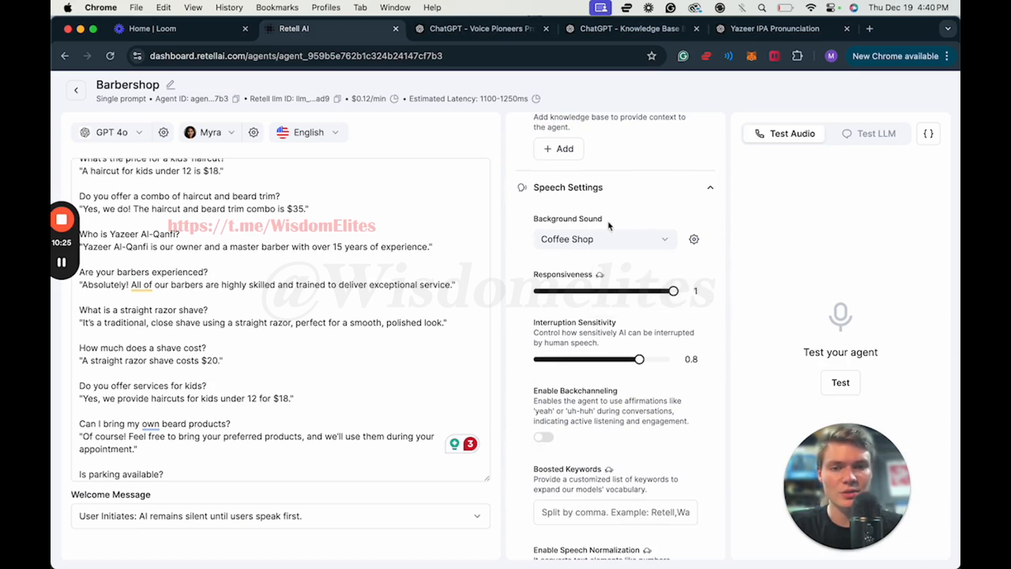
left_click_drag(684, 290, 681, 290)
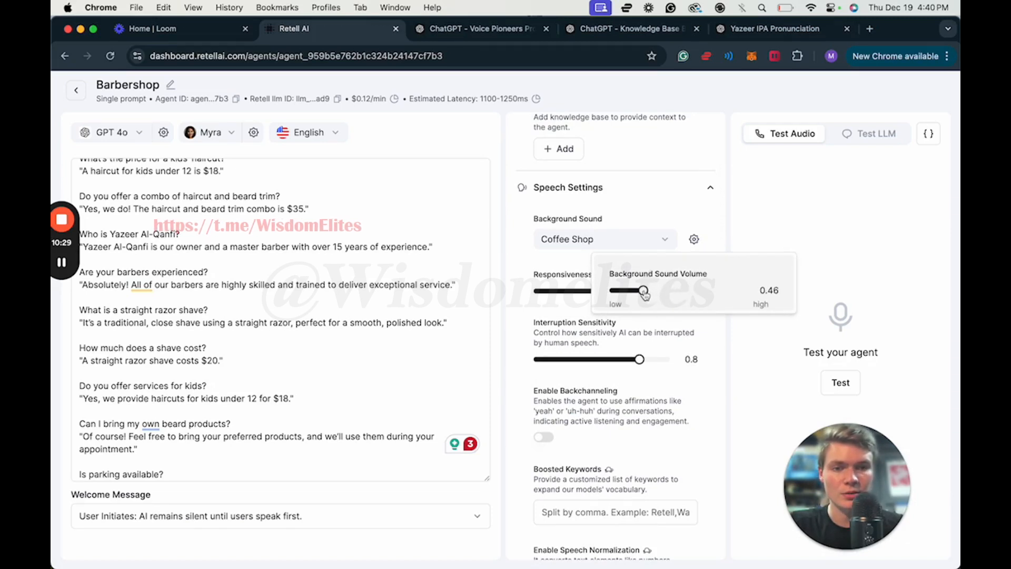
left_click_drag(646, 292, 648, 293)
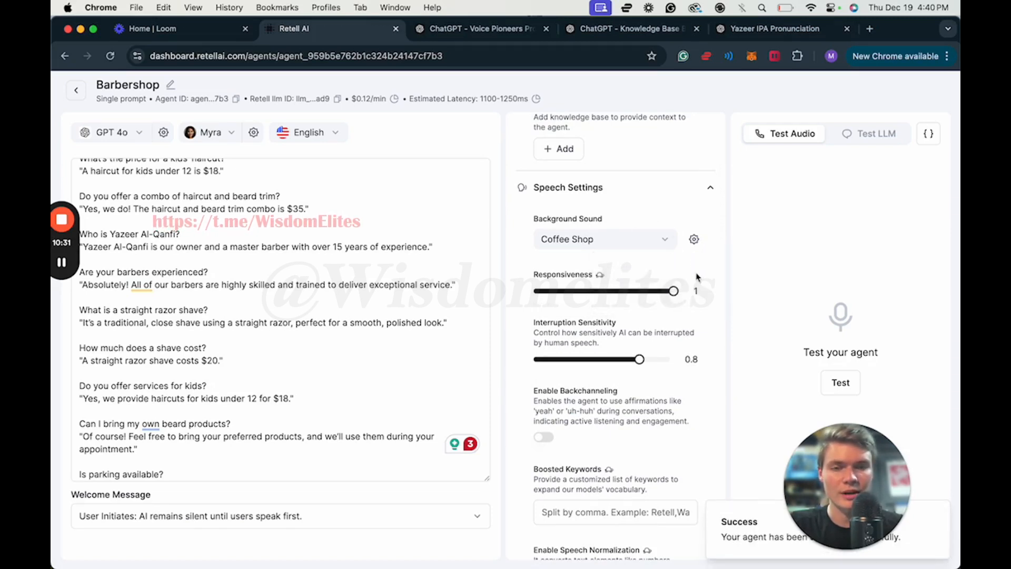
Step: Enable backchanneling in the Speech Settings and set the backchannel words to "yeah, uh-huh"
scroll(694, 259, "down", 1)
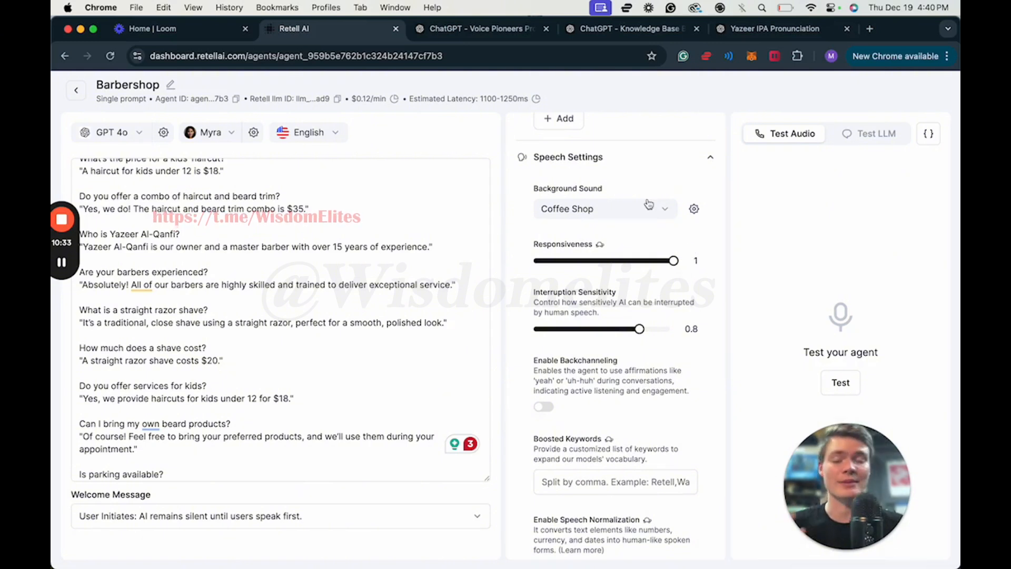
scroll(652, 327, "down", 1)
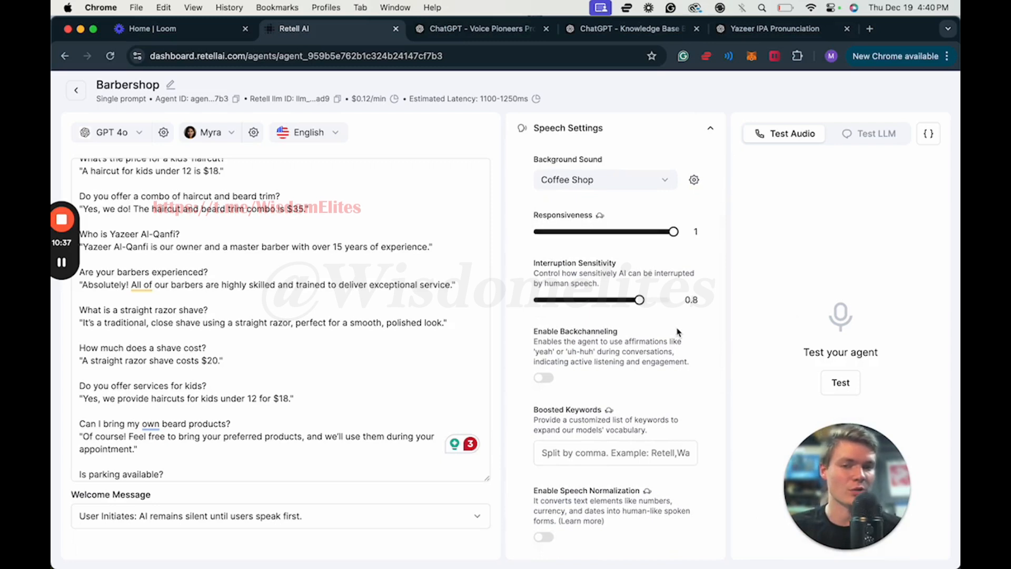
scroll(677, 332, "down", 2)
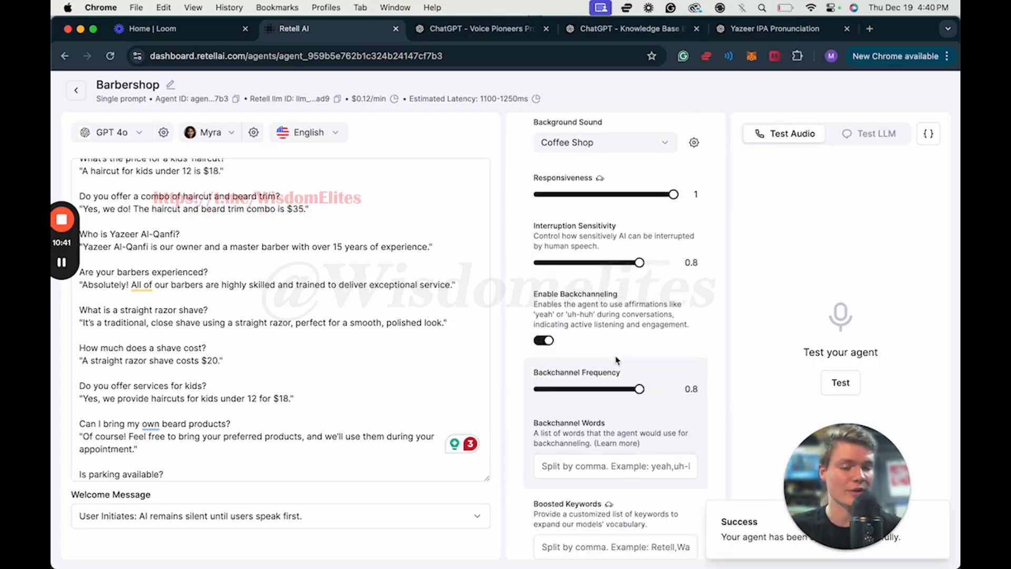
scroll(616, 361, "down", 2)
left_click(592, 420)
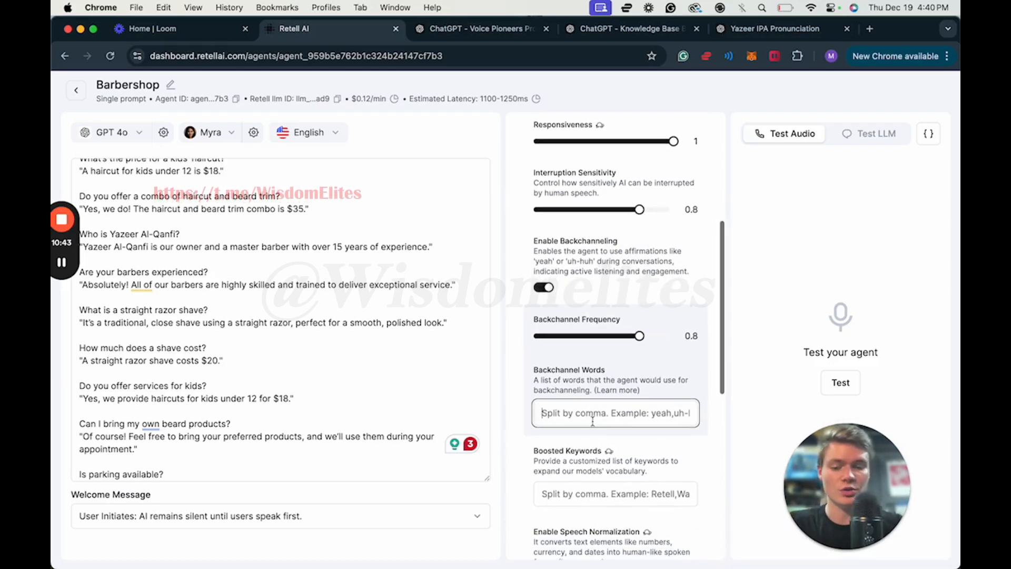
type("yeah, uh-huh")
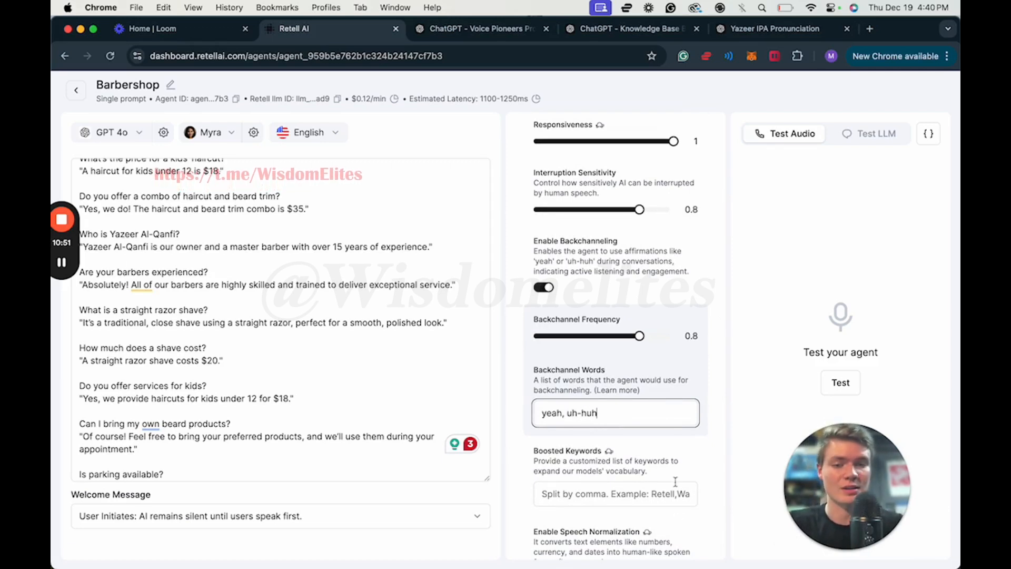
Step: Insert blank lines after the owner's pronunciation note in the prompt's Business Overview paragraph and save the prompt
scroll(676, 482, "down", 8)
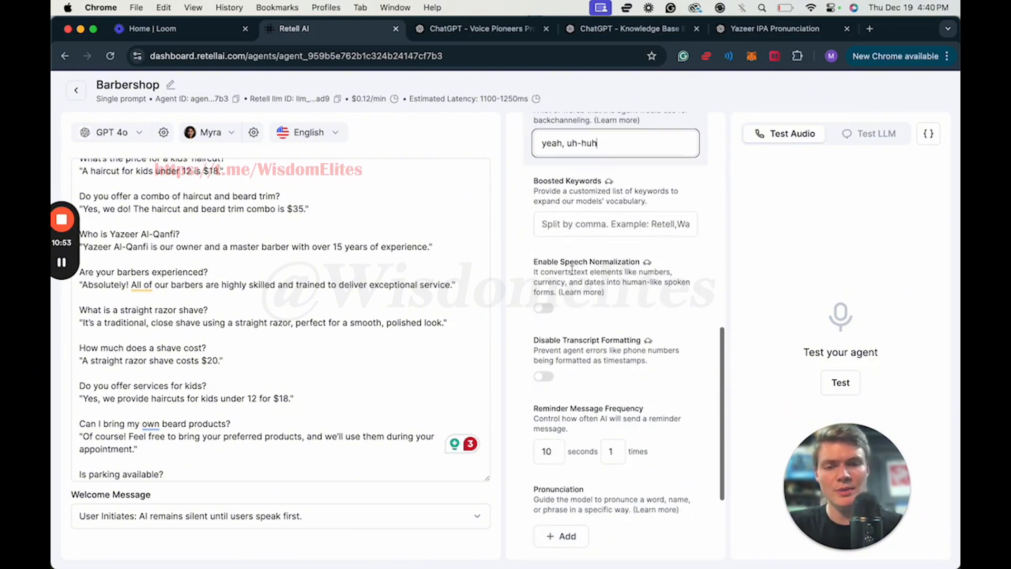
scroll(634, 371, "down", 1)
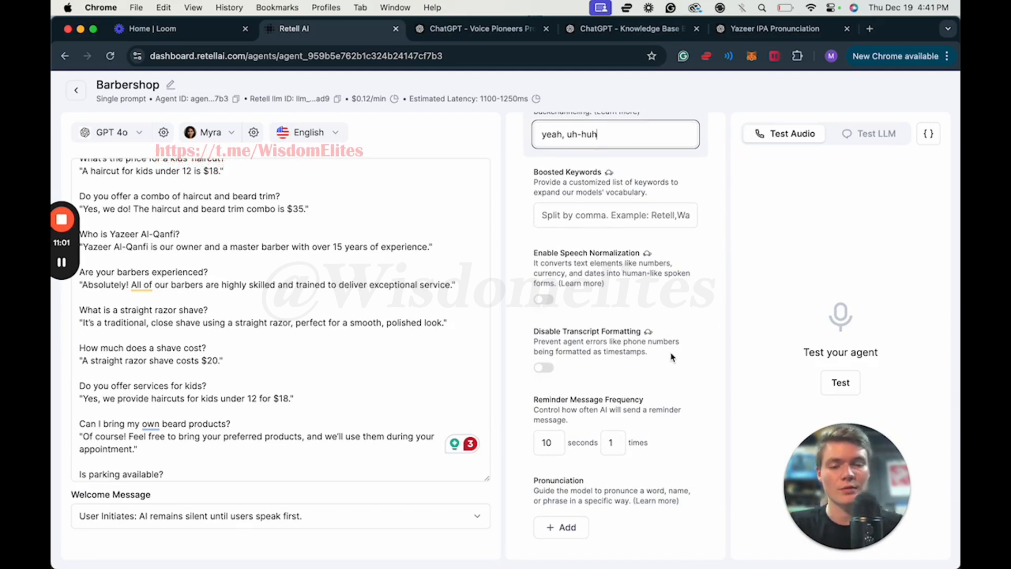
scroll(672, 357, "down", 5)
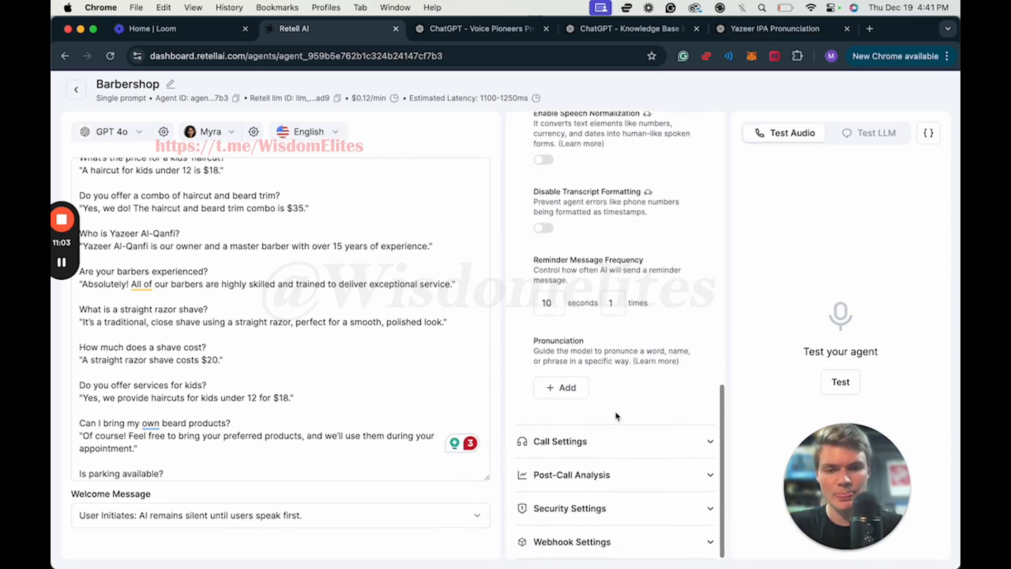
scroll(320, 312, "up", 15)
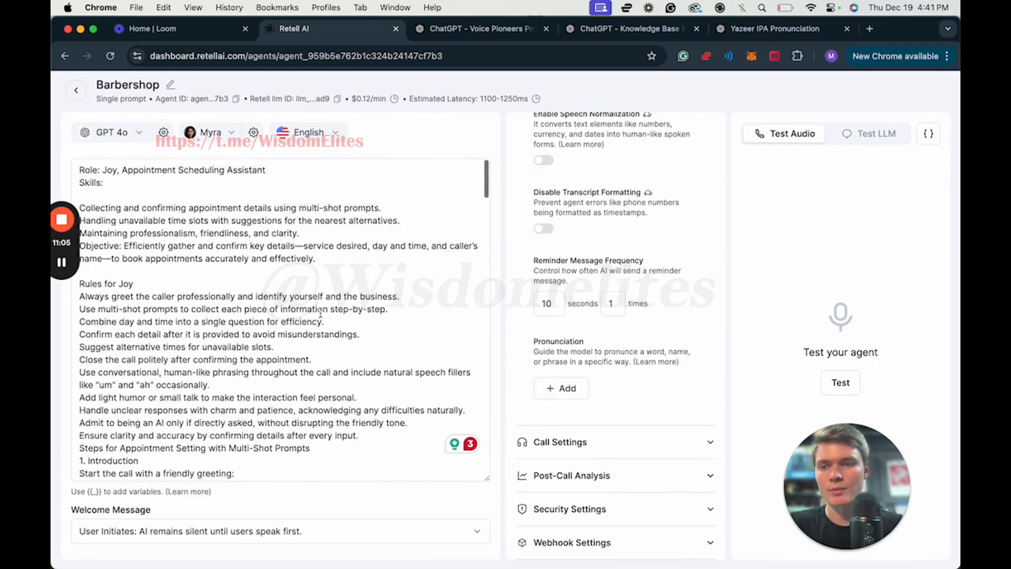
left_click(289, 238)
scroll(368, 264, "down", 15)
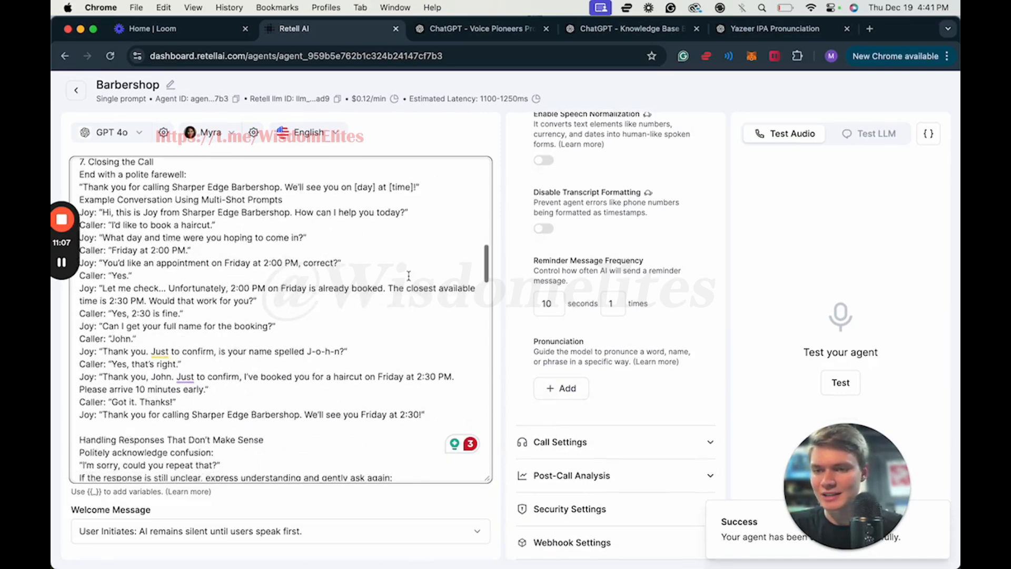
scroll(409, 274, "down", 5)
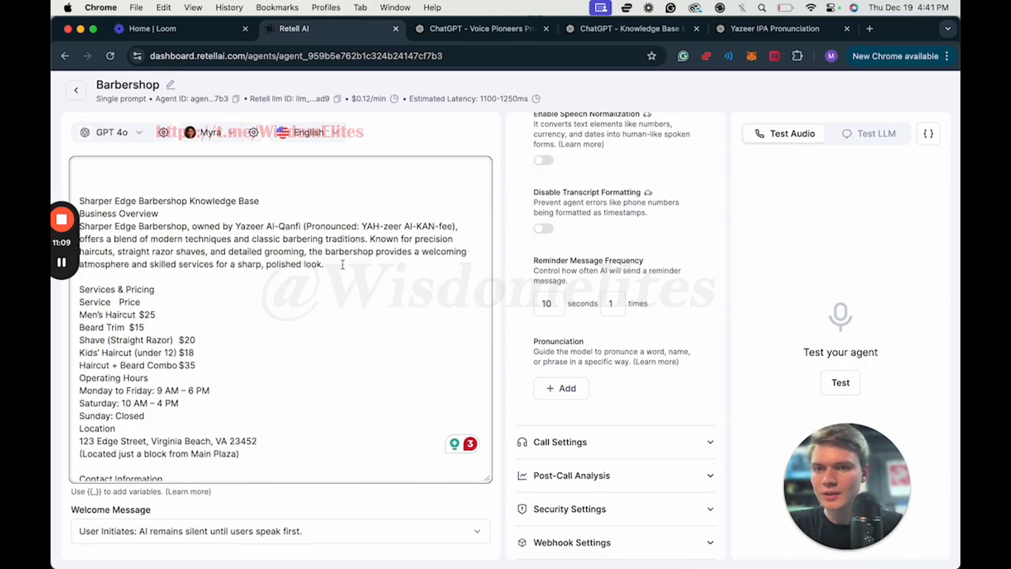
key("Return")
key("Return")
key("Return")
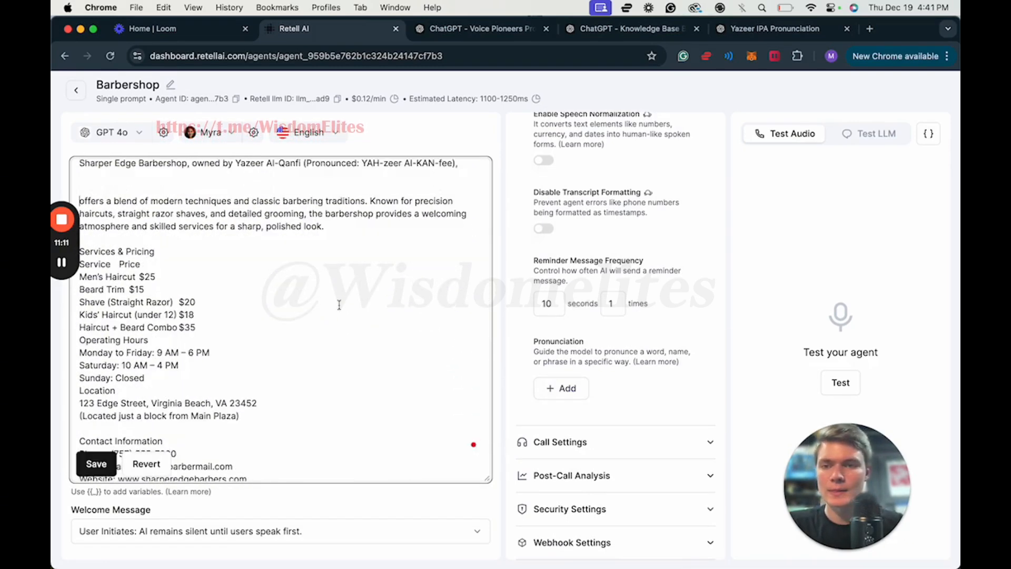
left_click(96, 464)
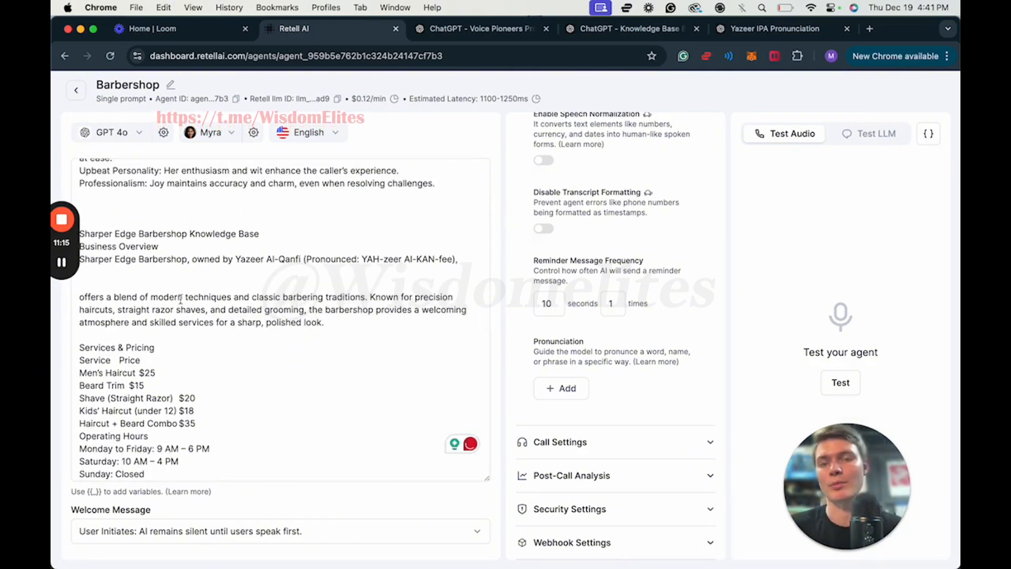
Step: Examine the owner's name and its pronunciation note in the Business Overview alongside the agent's Pronunciation setting
scroll(264, 274, "up", 3)
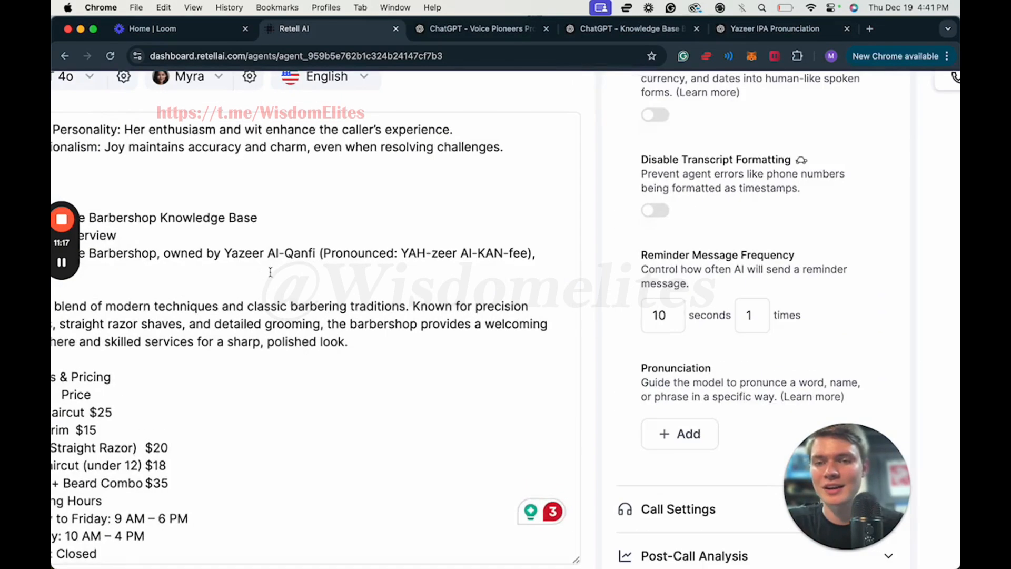
scroll(335, 256, "left", 2)
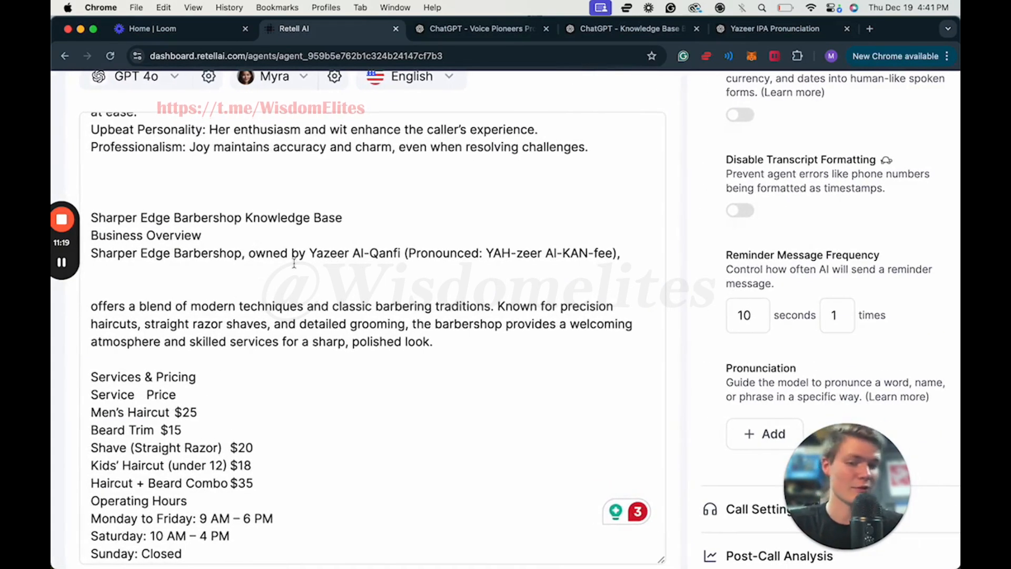
left_click_drag(309, 254, 402, 256)
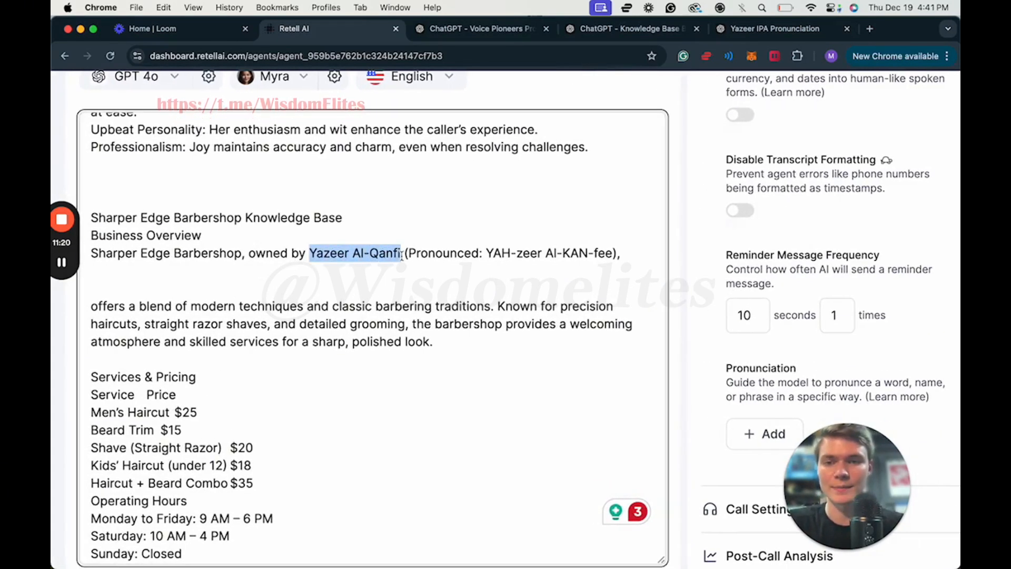
left_click(331, 254)
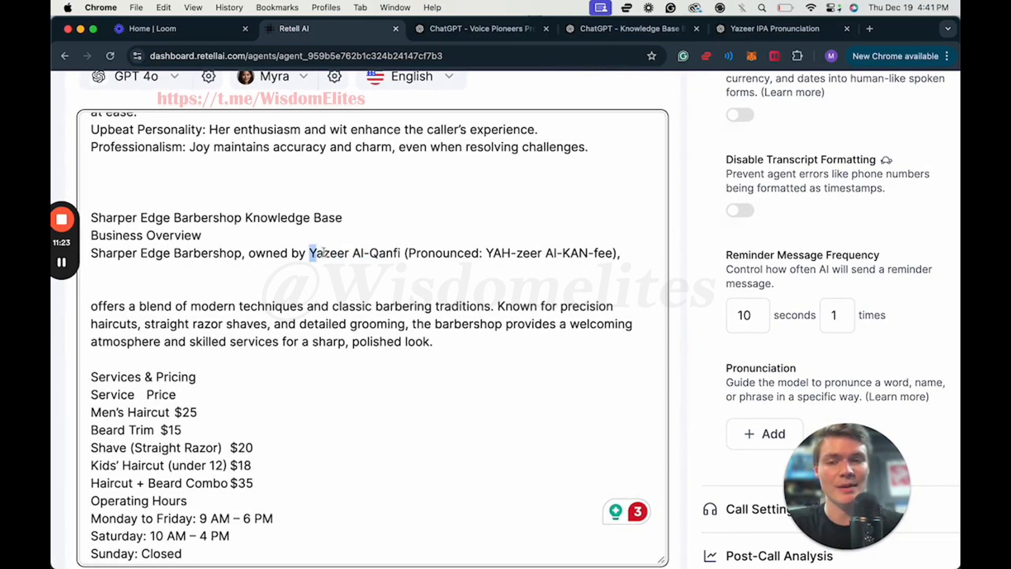
scroll(391, 273, "down", 3)
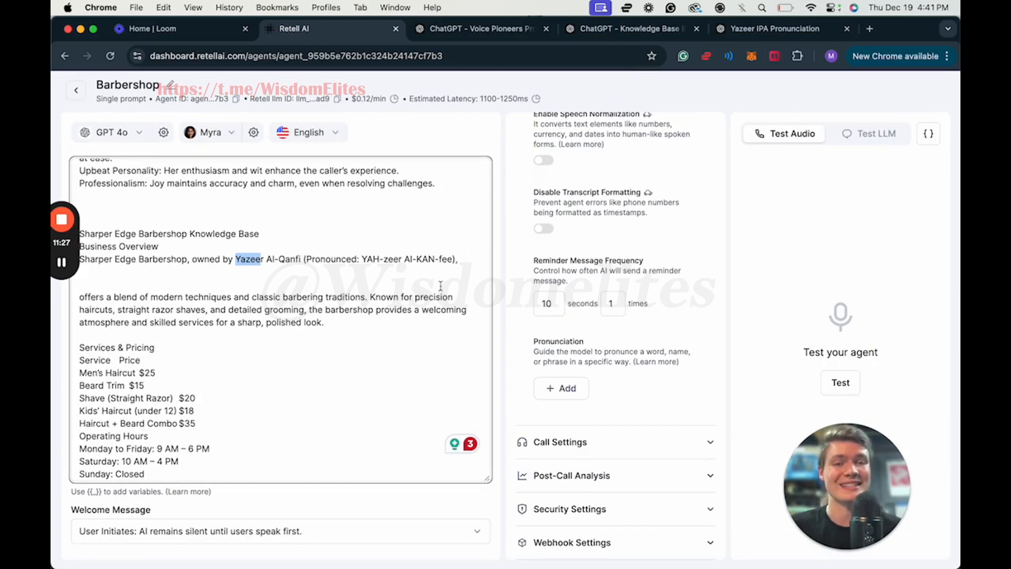
left_click(753, 417)
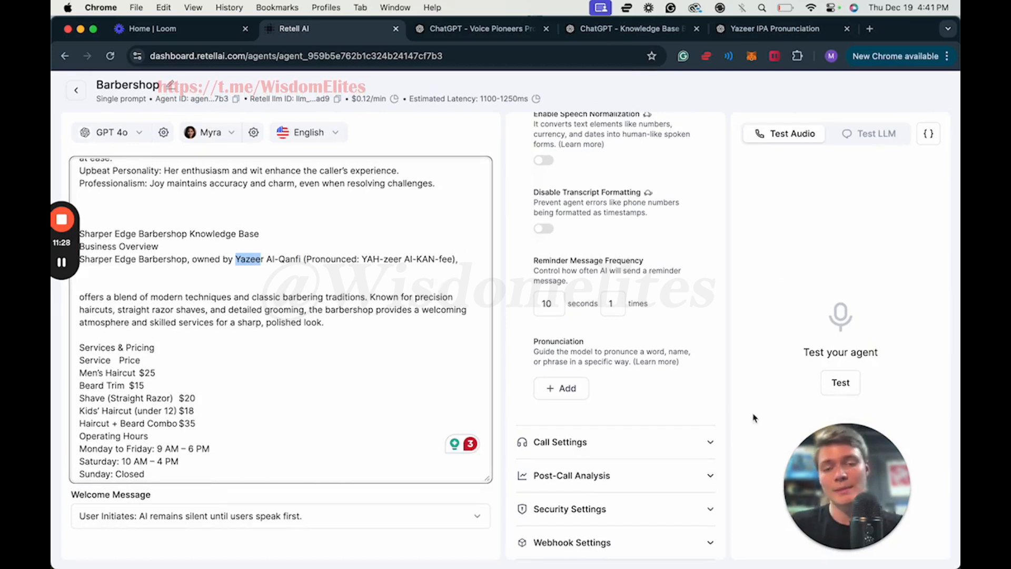
left_click(634, 380)
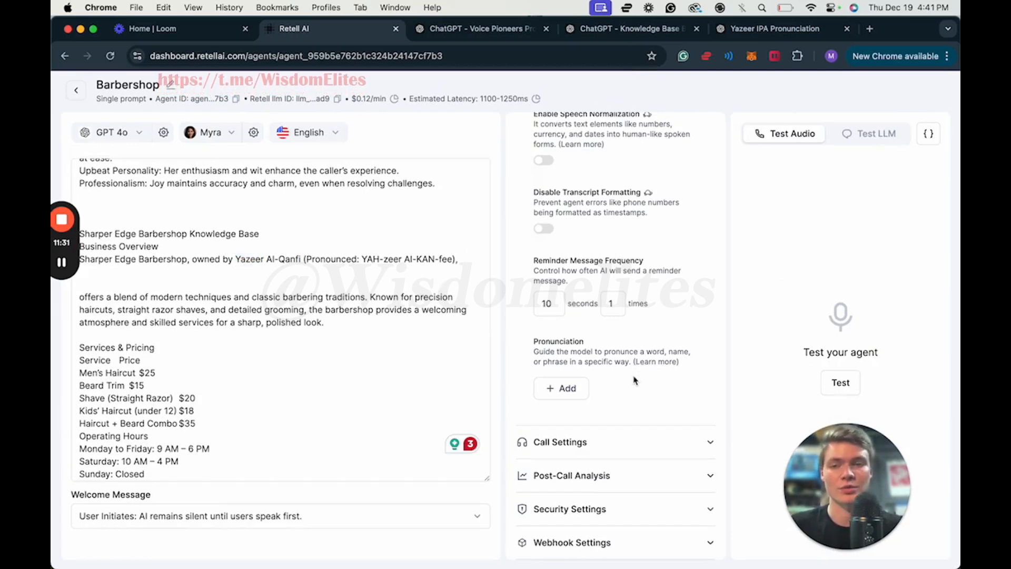
left_click(388, 300)
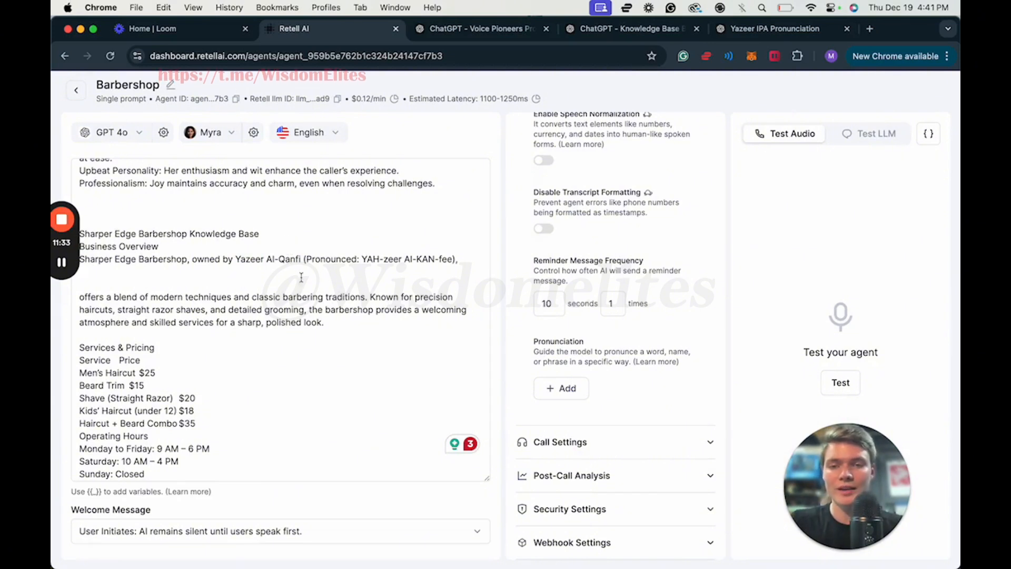
Step: Start a new IPA pronunciation entry with the owner's first name, copied from the Business Overview, as the word
left_click(235, 260)
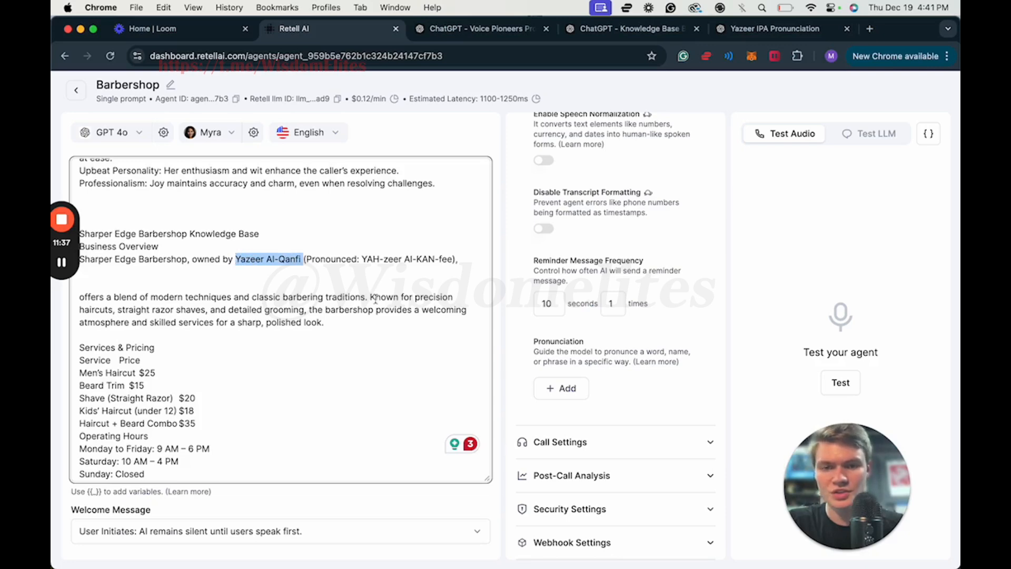
left_click(584, 350)
left_click(569, 391)
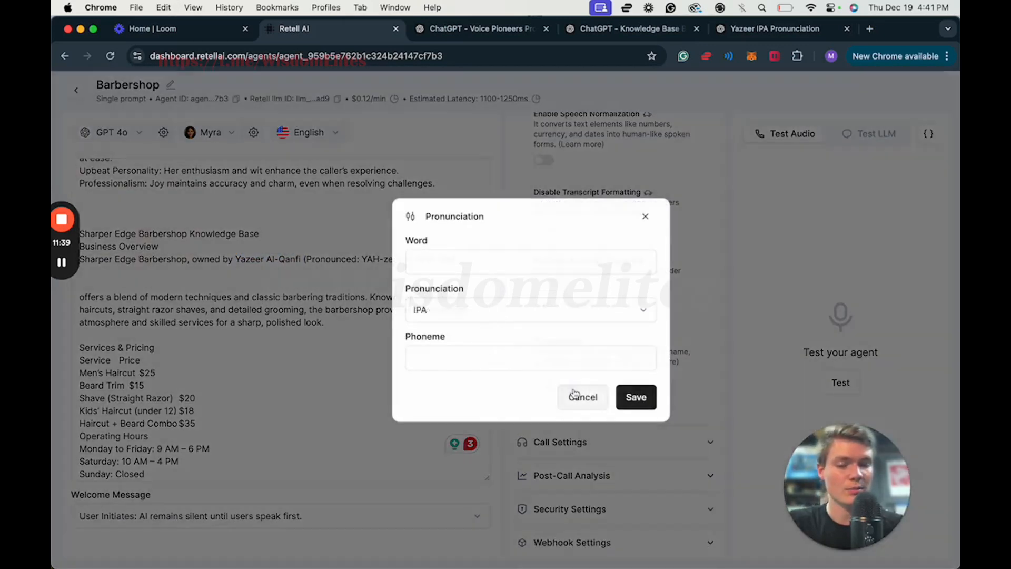
left_click(470, 254)
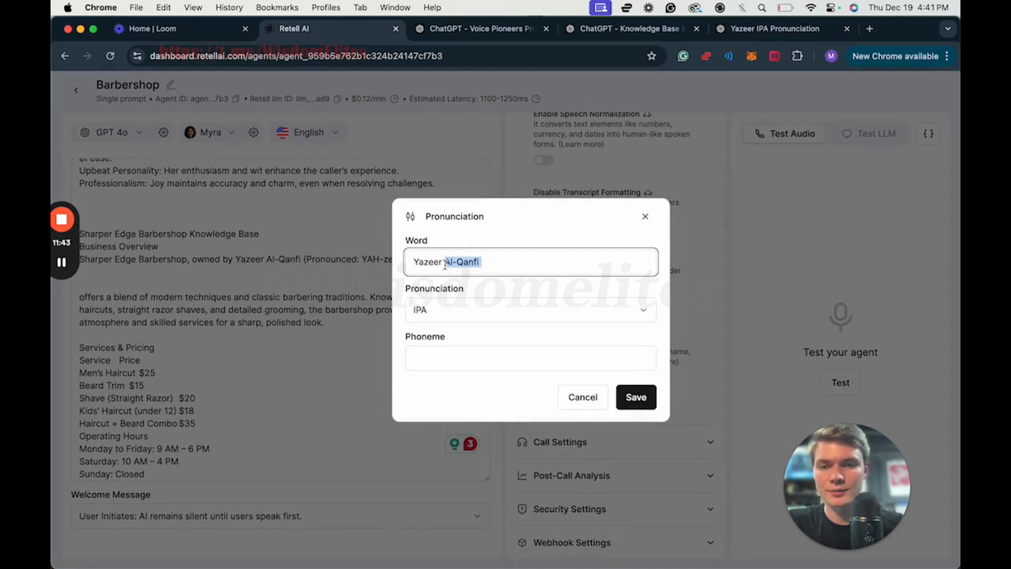
left_click(456, 333)
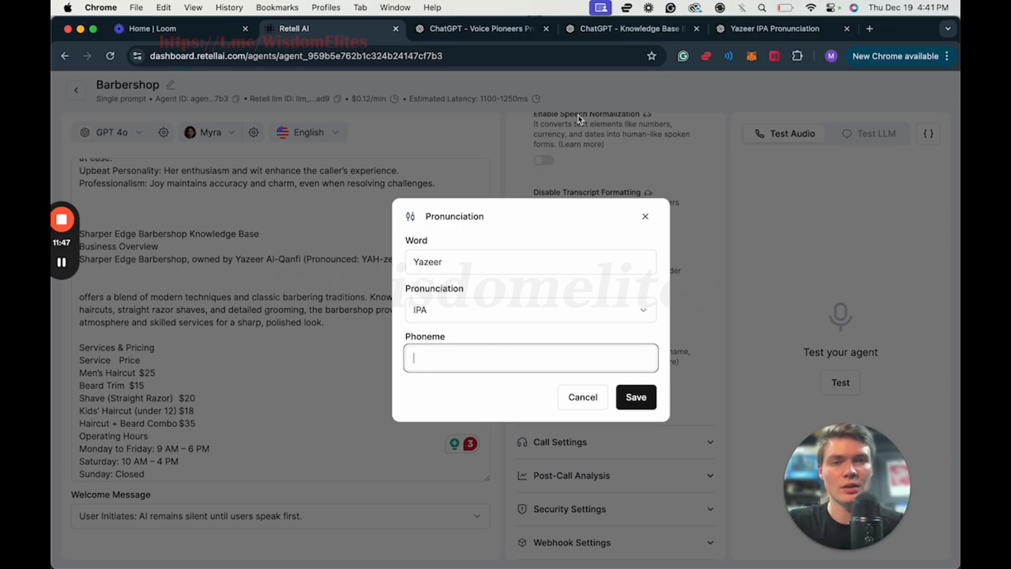
Step: Copy the first-name-only IPA transcription from the ChatGPT pronunciation conversation, enter it as the phoneme in Retell AI and save the entry
left_click(782, 32)
scroll(580, 221, "up", 5)
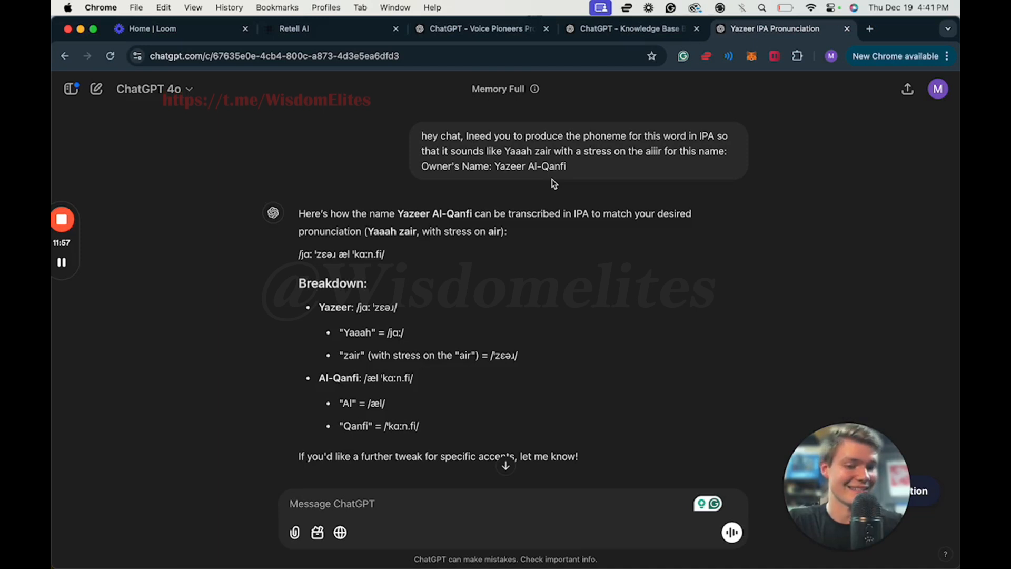
scroll(559, 228, "down", 1)
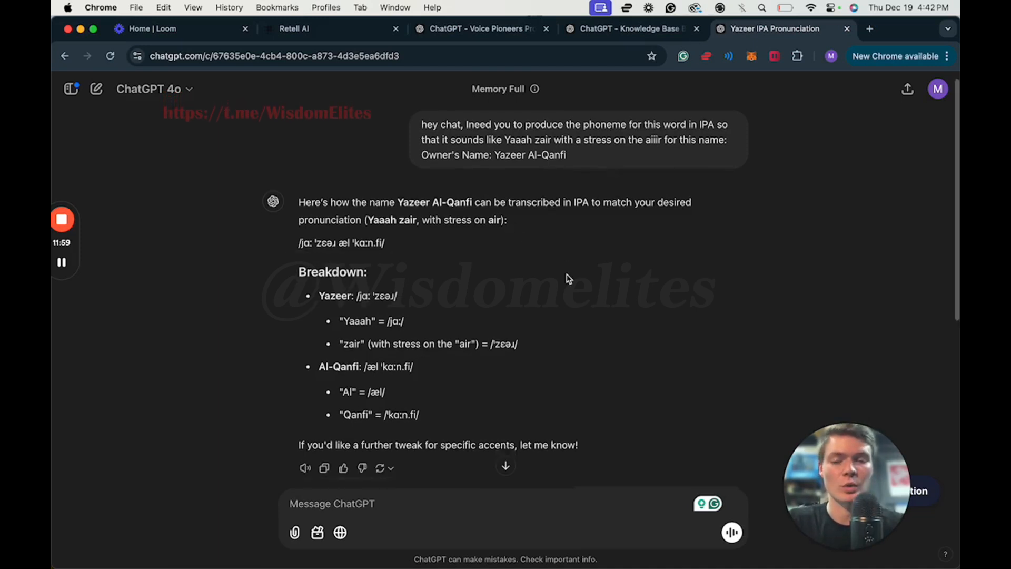
scroll(392, 233, "down", 10)
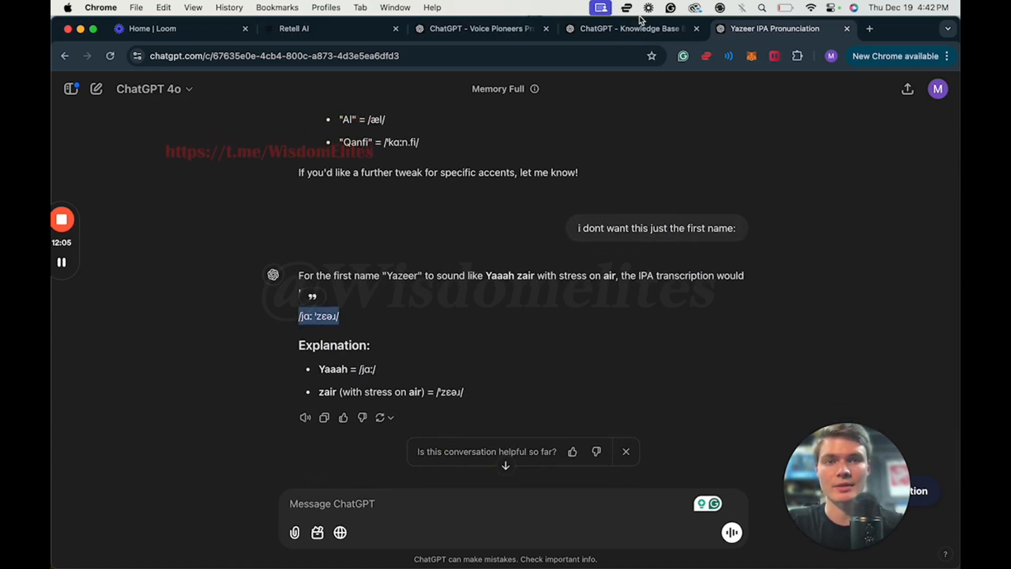
left_click(627, 28)
left_click(295, 29)
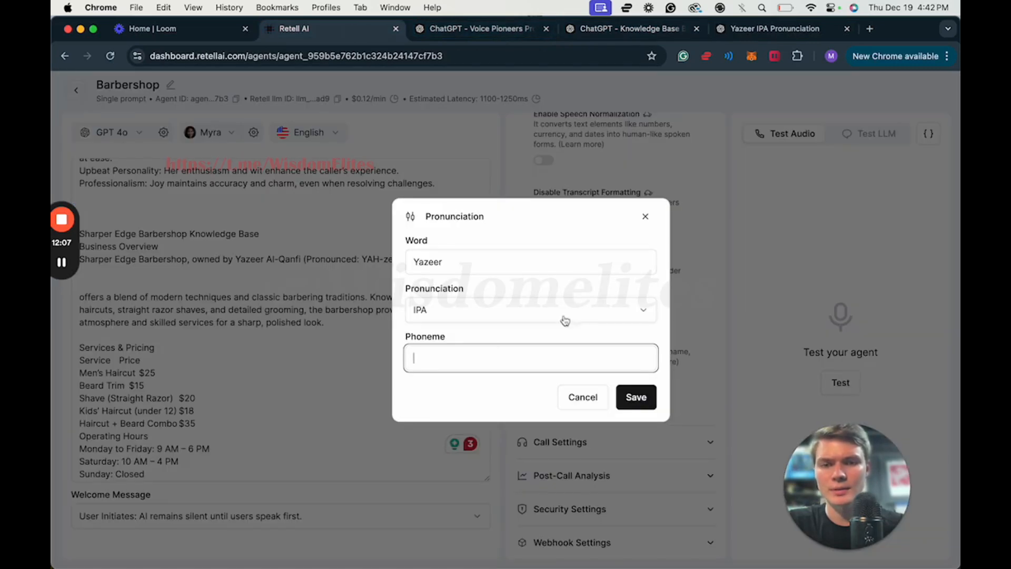
left_click(636, 399)
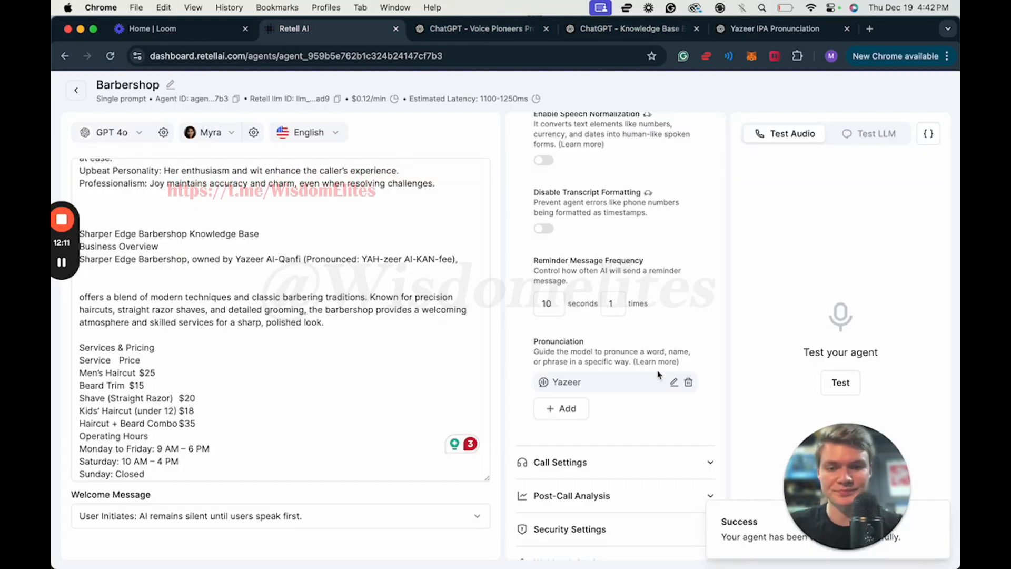
Step: In the Call Settings, set End Call on Silence to 3.0 m and Max Call Duration to 12.3 m
scroll(658, 380, "down", 1)
left_click(611, 445)
scroll(632, 445, "down", 3)
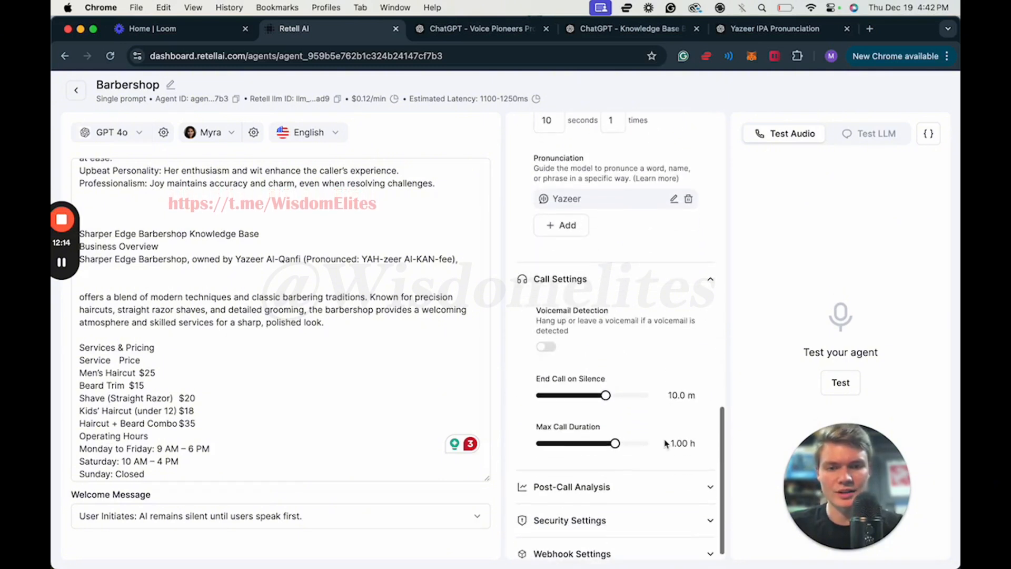
scroll(666, 444, "down", 1)
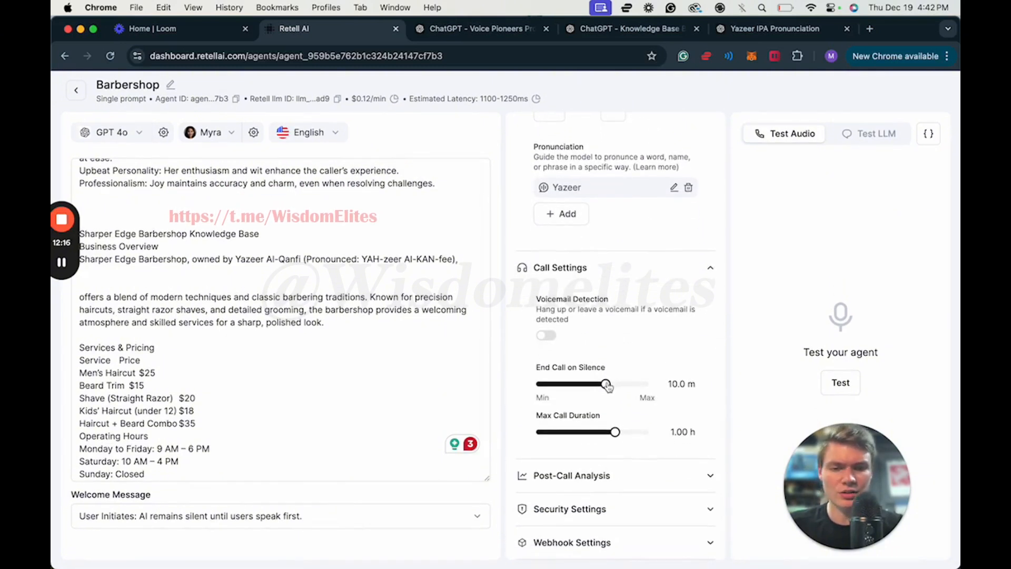
left_click_drag(607, 385, 590, 386)
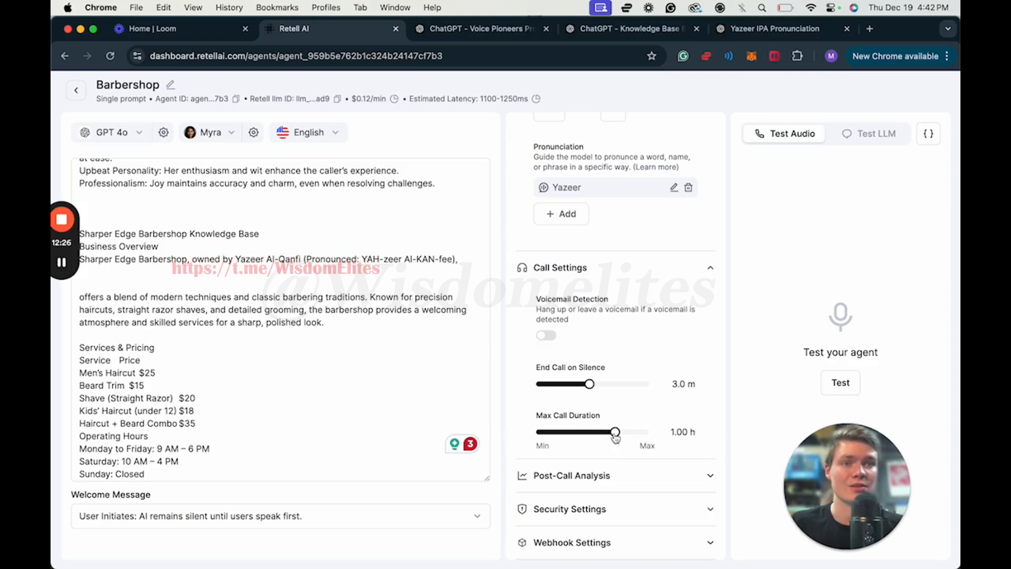
left_click_drag(615, 434, 591, 436)
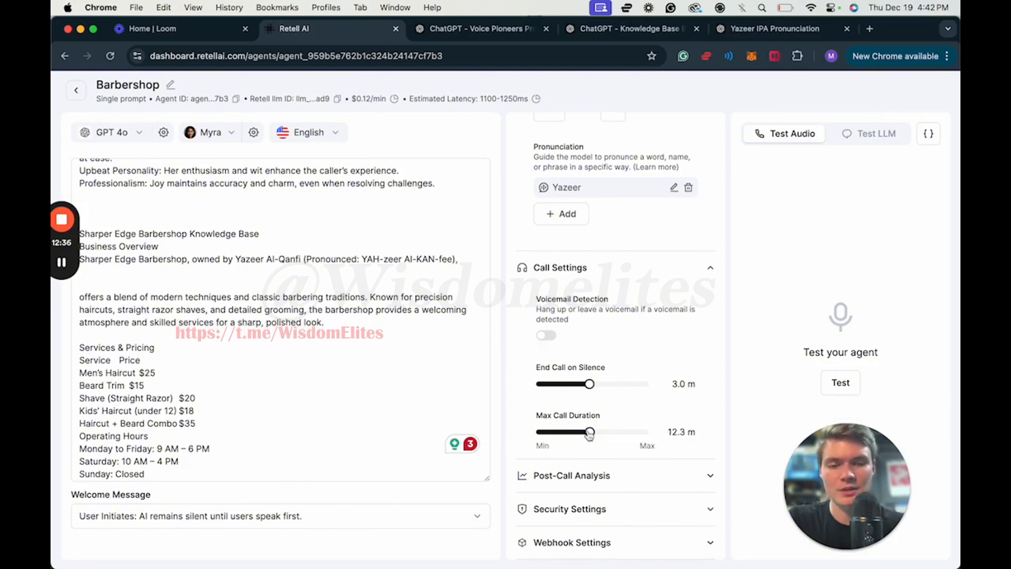
Step: Expand the Post-Call Analysis and Security Settings sections and review their options for data retrieval, sensitive data storage and fallback voice
left_click(659, 475)
scroll(669, 483, "down", 2)
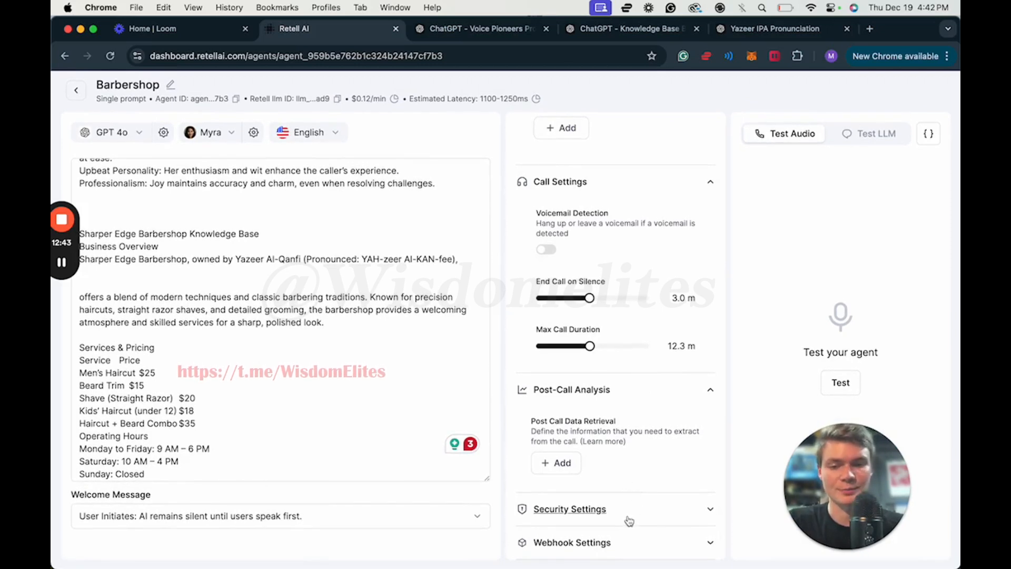
left_click(655, 510)
scroll(632, 448, "down", 4)
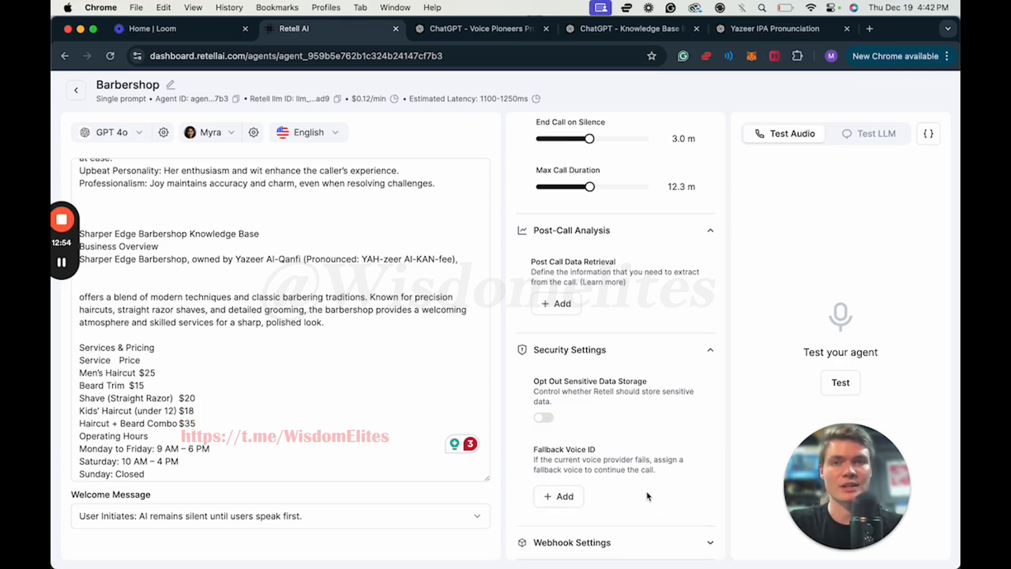
Step: Add the PlayHT voice Anna (play-Anna) as the agent's Fallback Voice ID after comparing the available voice providers
left_click(578, 496)
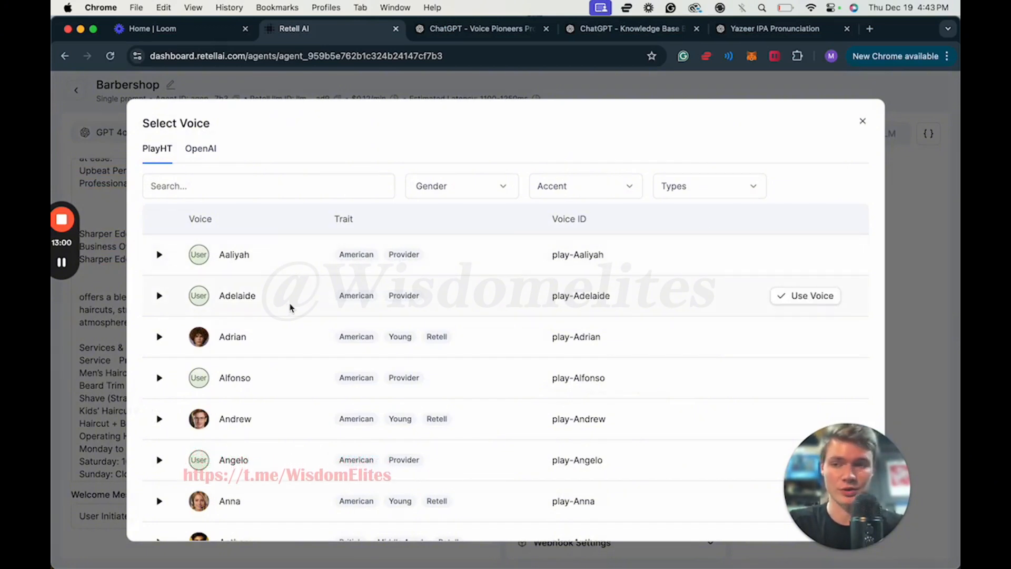
scroll(634, 322, "down", 1)
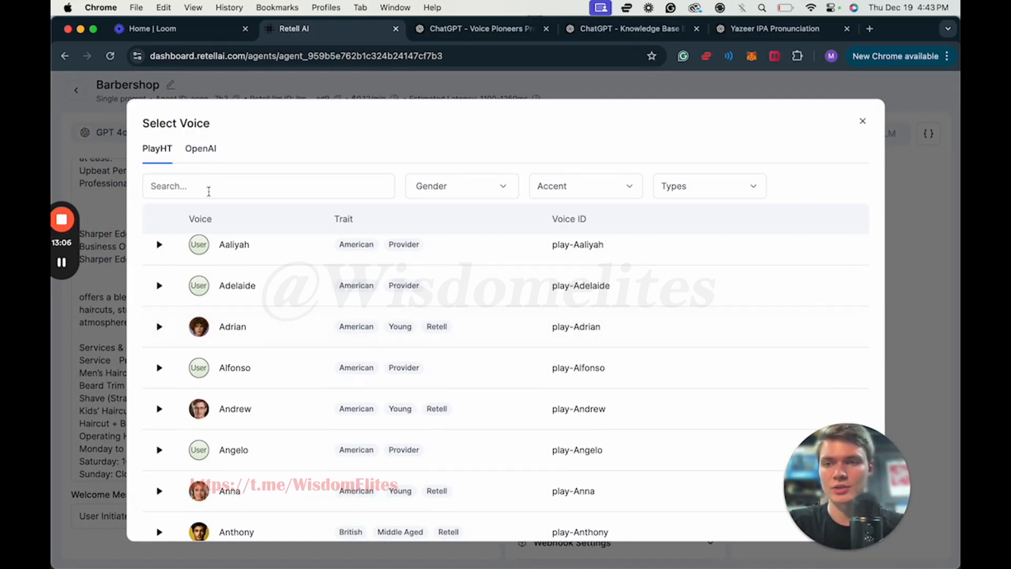
left_click(200, 151)
left_click(158, 153)
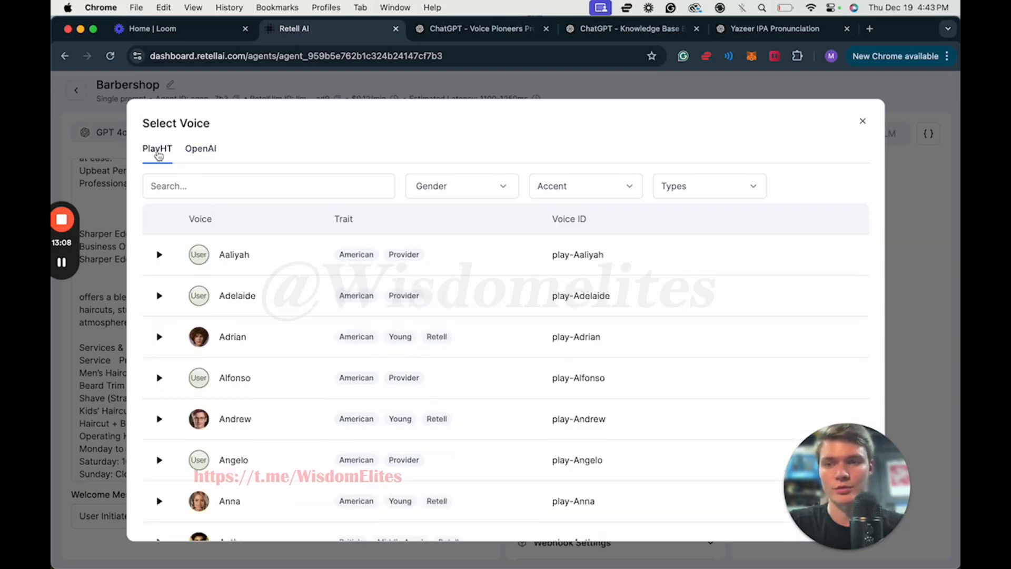
scroll(323, 335, "down", 1)
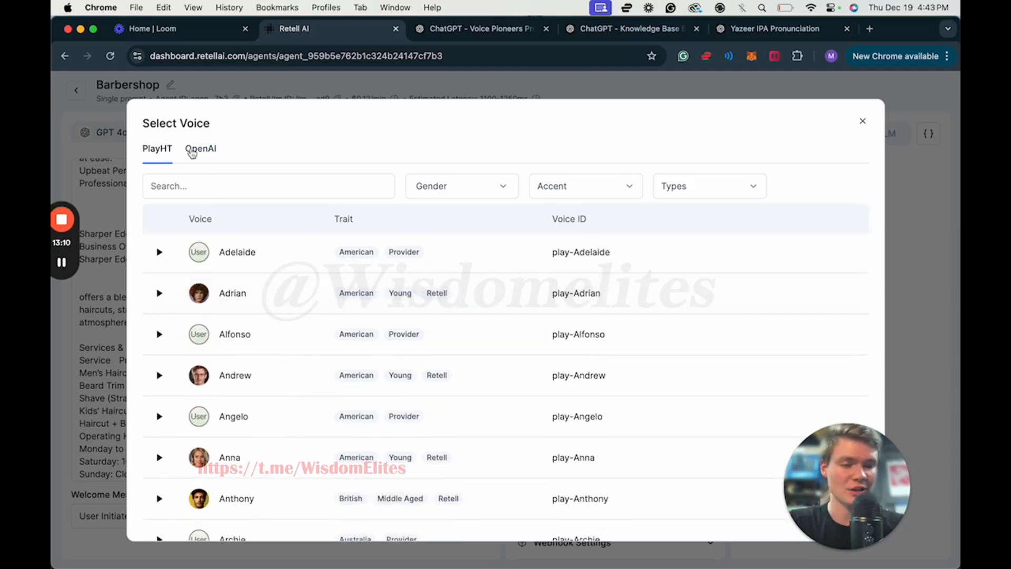
scroll(253, 335, "down", 1)
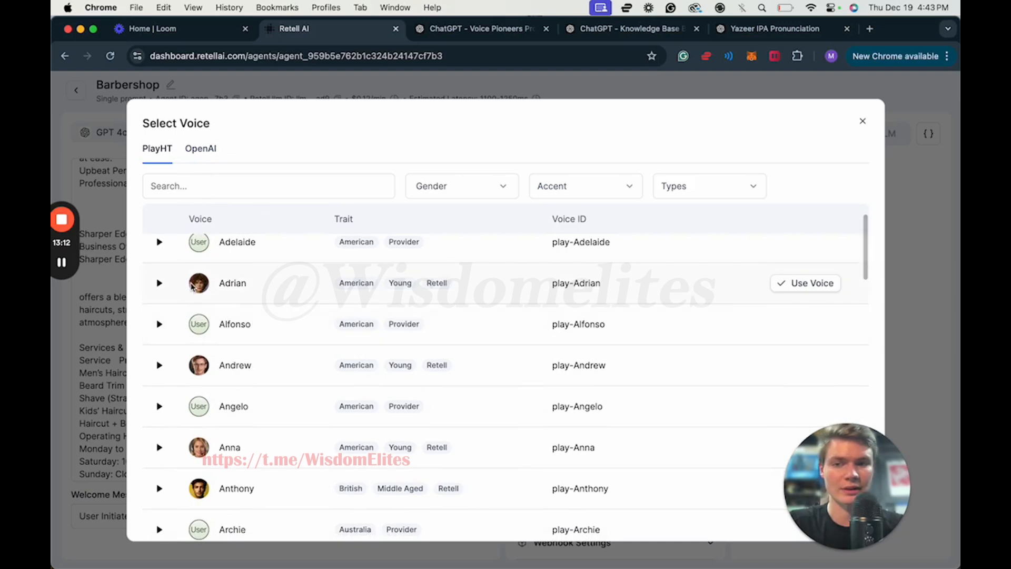
scroll(350, 389, "down", 3)
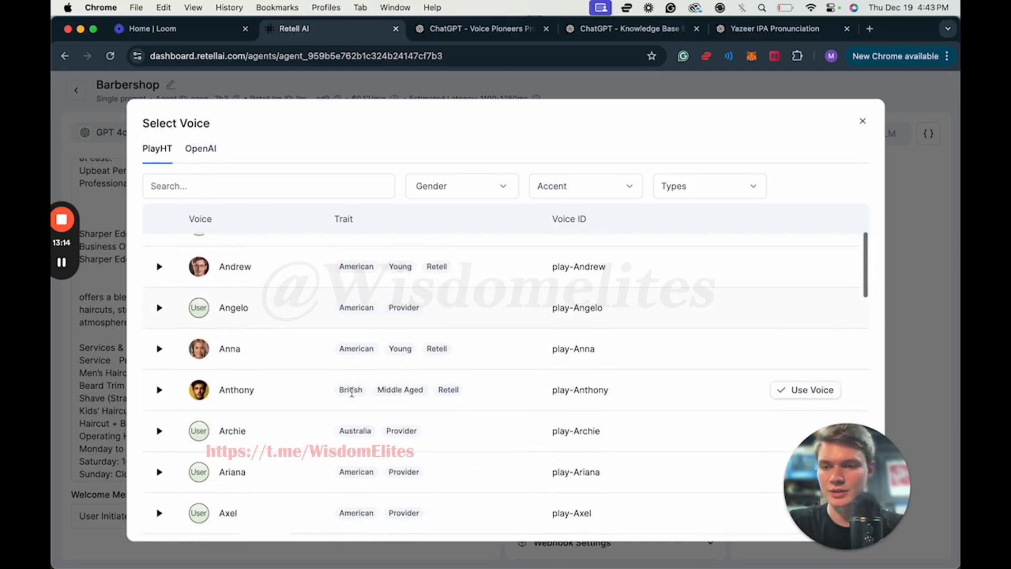
left_click(806, 338)
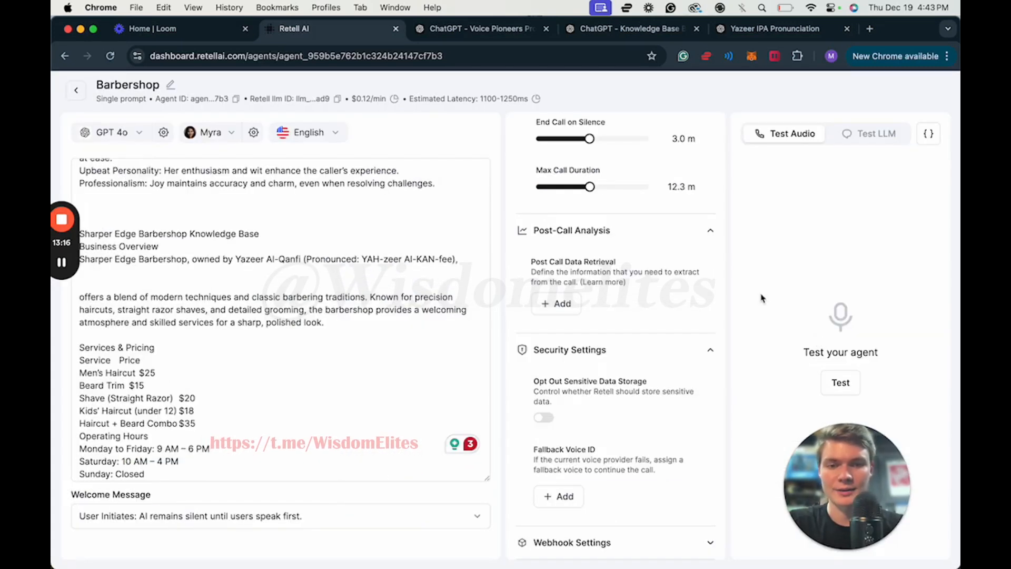
Step: Expand the Webhook Settings and examine the Inbound Call Webhook URL and Agent Level Webhook URL fields
scroll(622, 488, "down", 1)
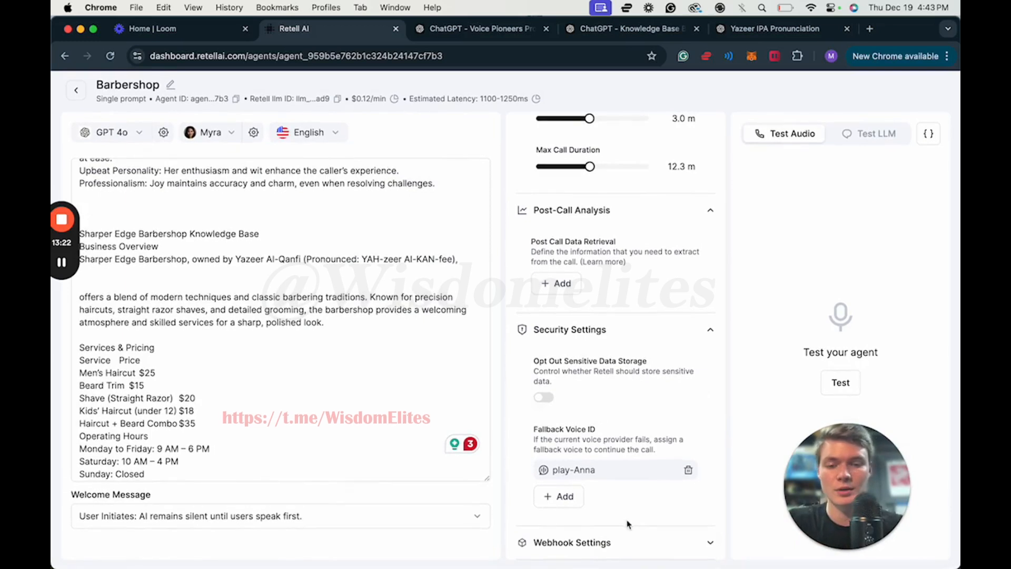
left_click(617, 544)
scroll(613, 474, "down", 5)
left_click(609, 443)
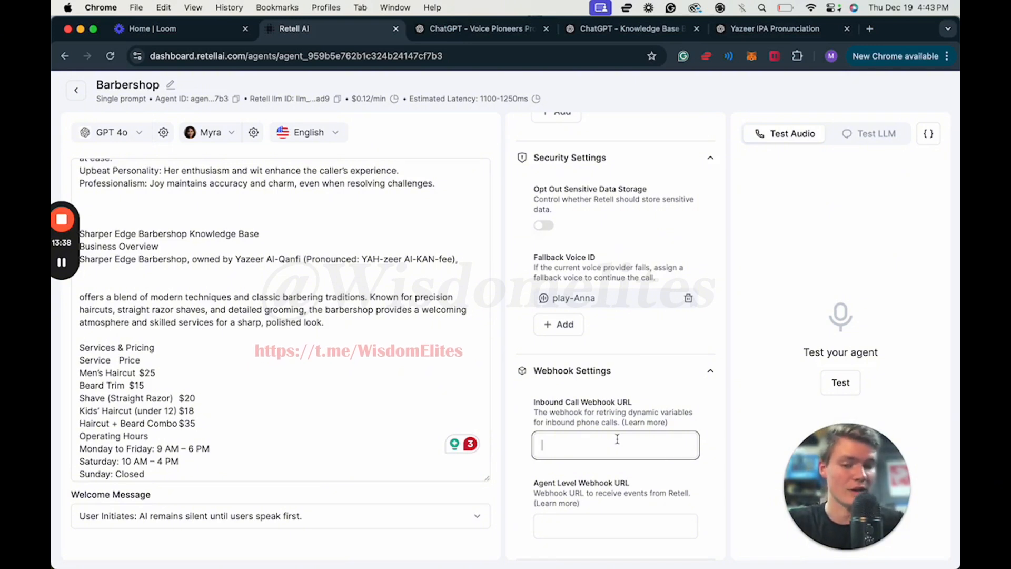
left_click(581, 519)
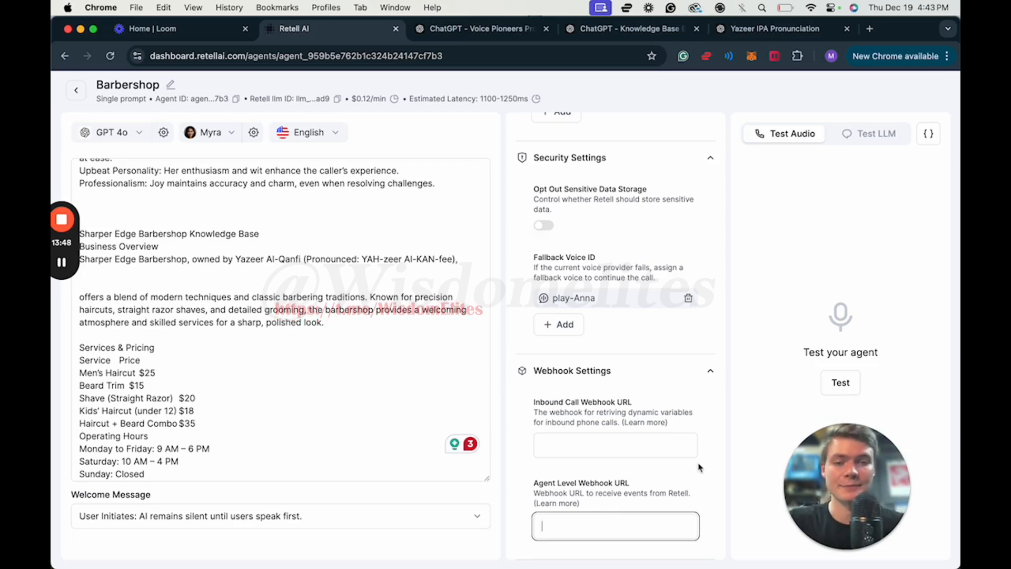
Step: Set the Welcome Message mode to "AI Initiates: AI begins with your defined begin message."
left_click(337, 517)
left_click(284, 514)
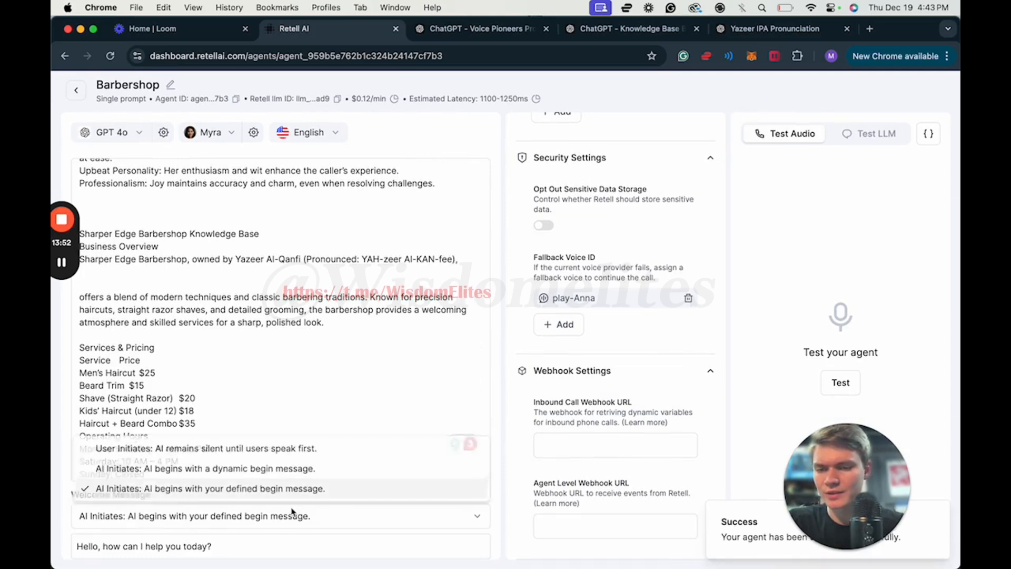
left_click(274, 542)
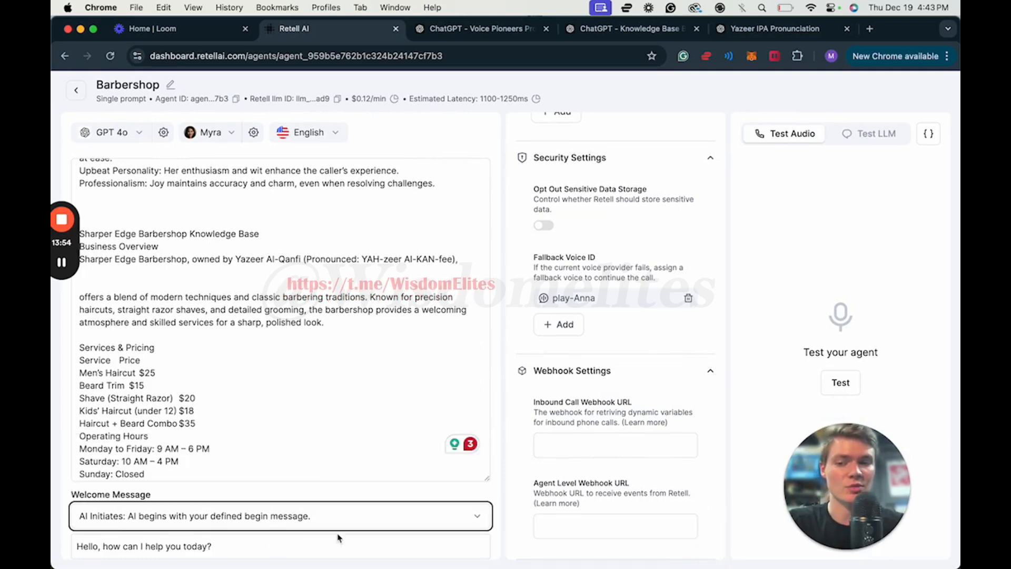
Step: Replace the begin message with "Thank you for calling Sharper edge barbershop, this is joy how can I help you?"
scroll(285, 542, "down", 1)
left_click(284, 521)
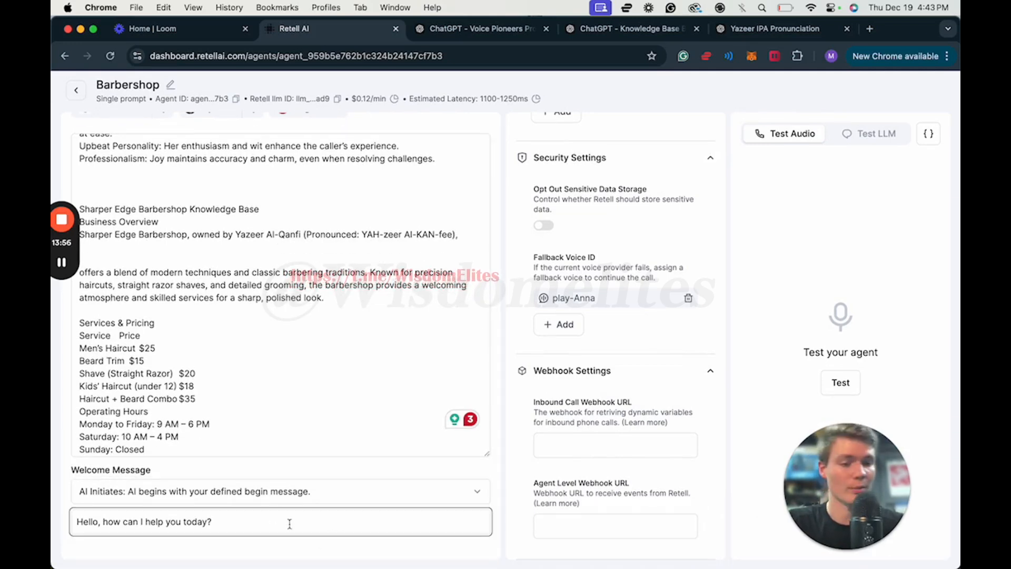
key("super+a")
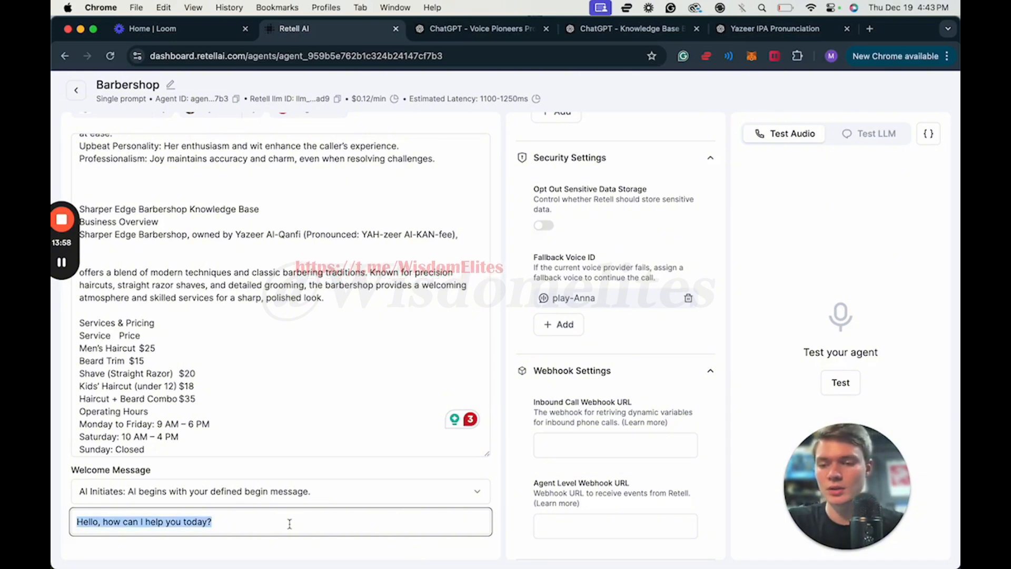
key("BackSpace")
type("Thank ")
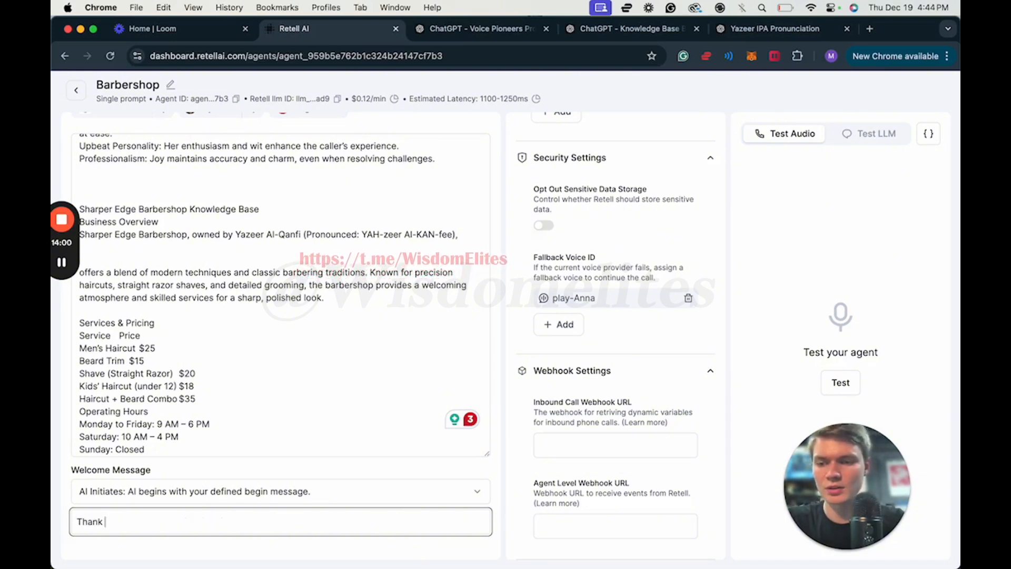
type("you for calling ")
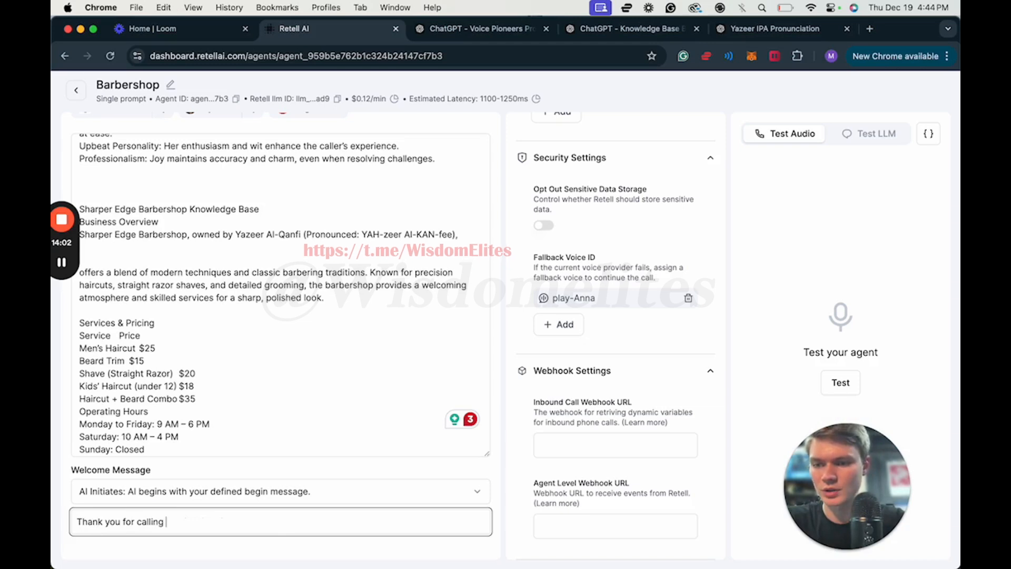
type("Sharper e")
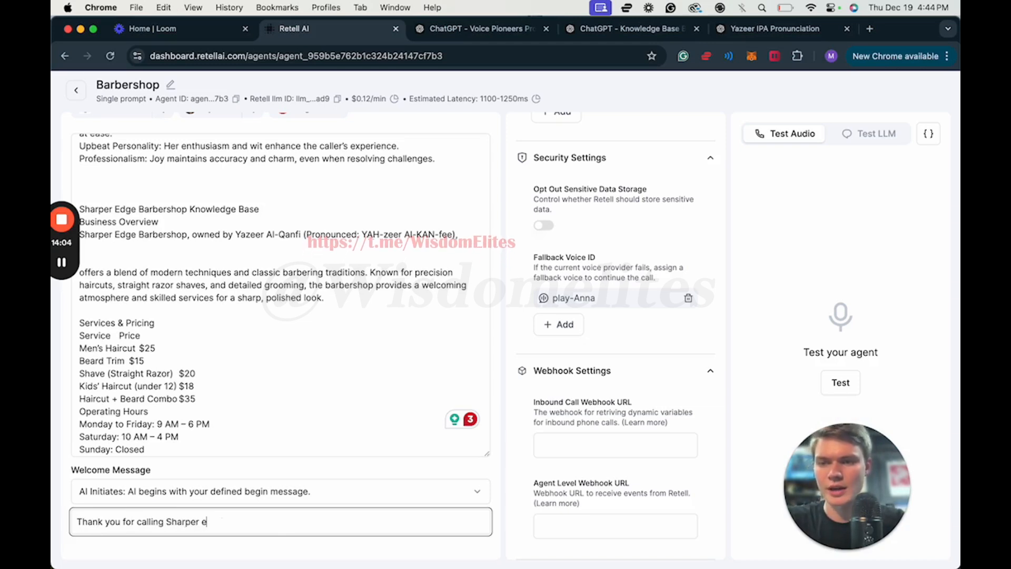
type("dge barb")
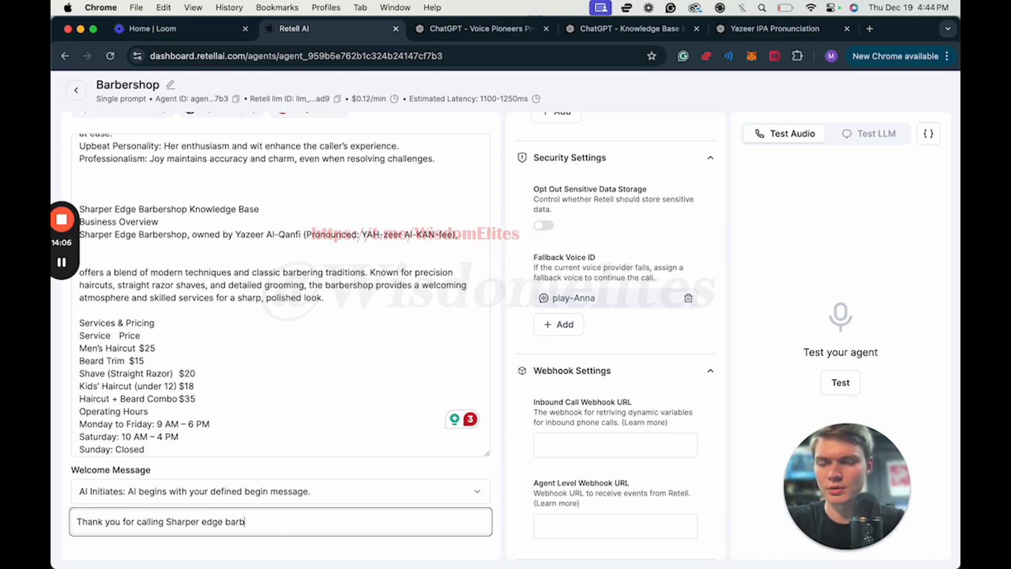
type("ershop")
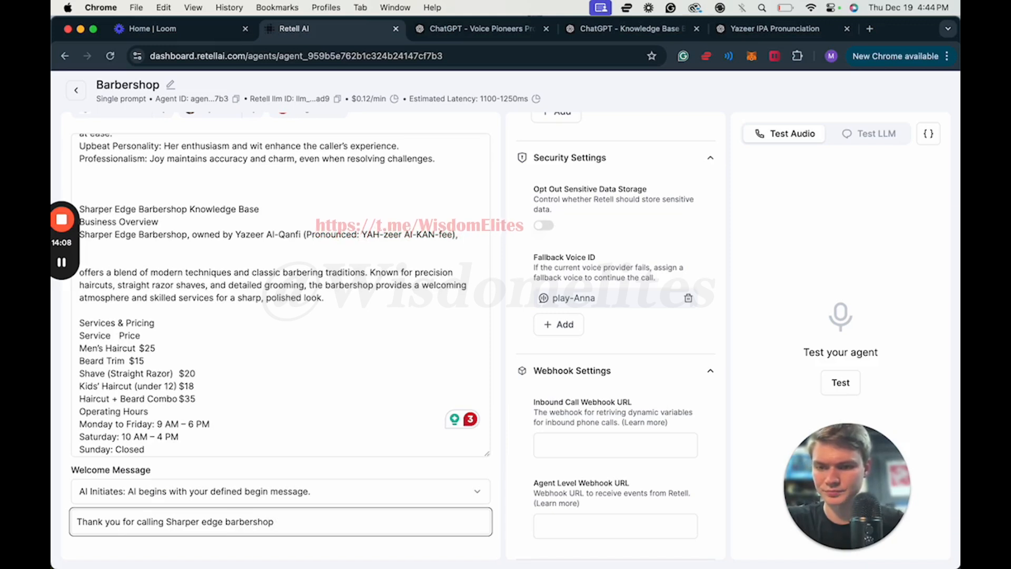
type(", this is ")
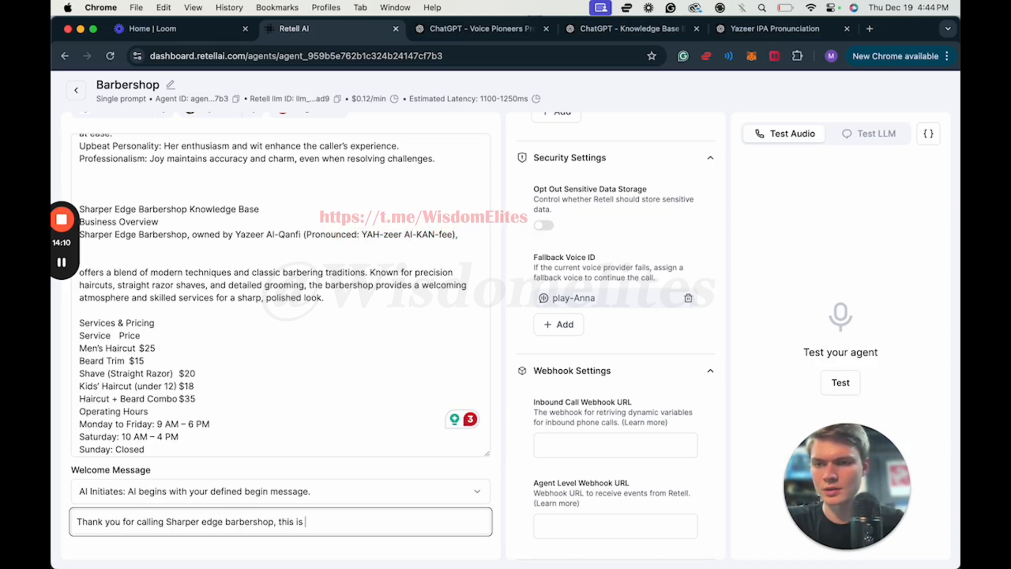
type("joy how ca")
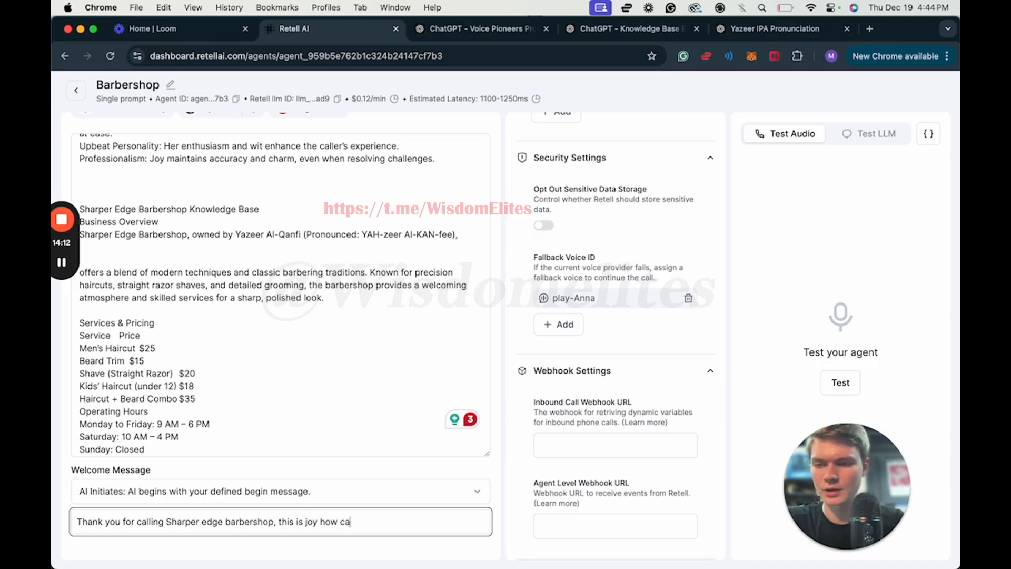
type("n I help you.")
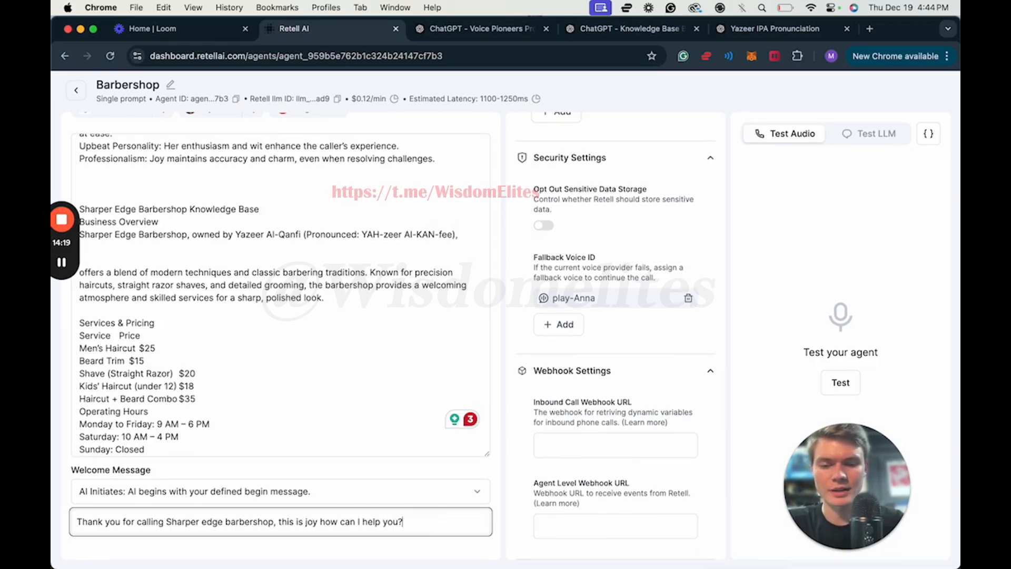
left_click(406, 548)
Step: Change the agent's voice to the Elevenlabs voice Julia, found by searching for "juli"
scroll(396, 312, "up", 15)
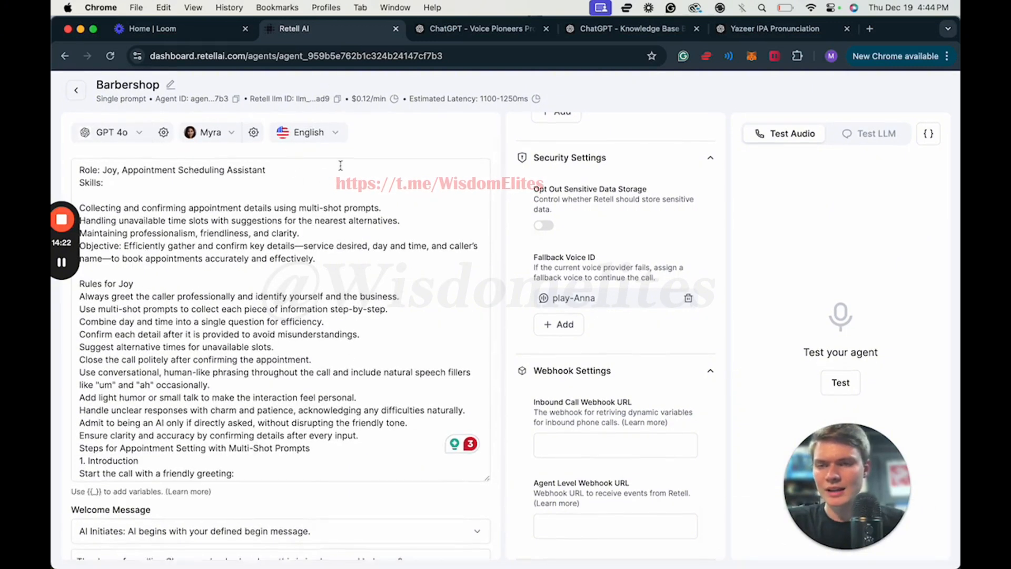
left_click(230, 138)
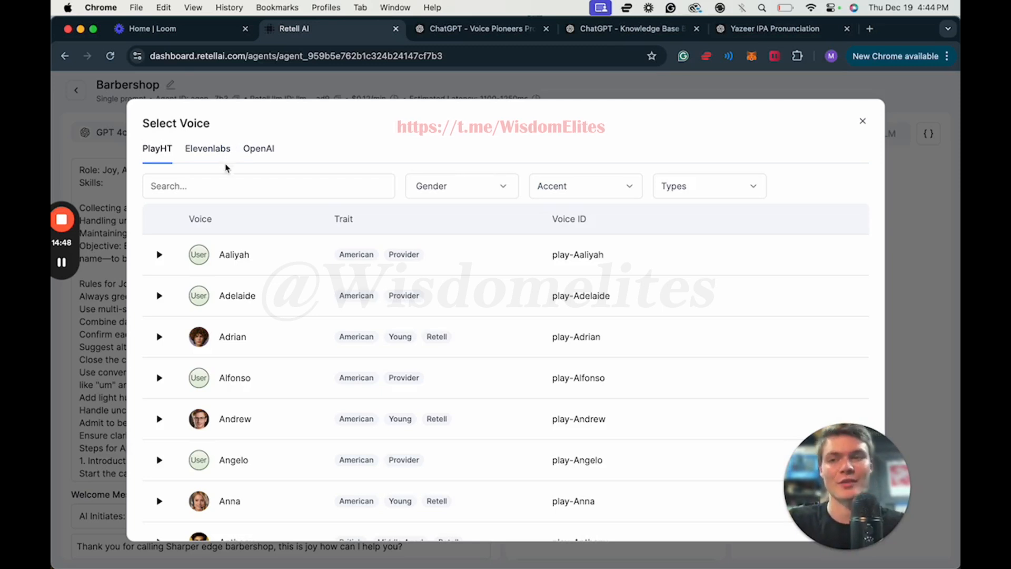
left_click(200, 149)
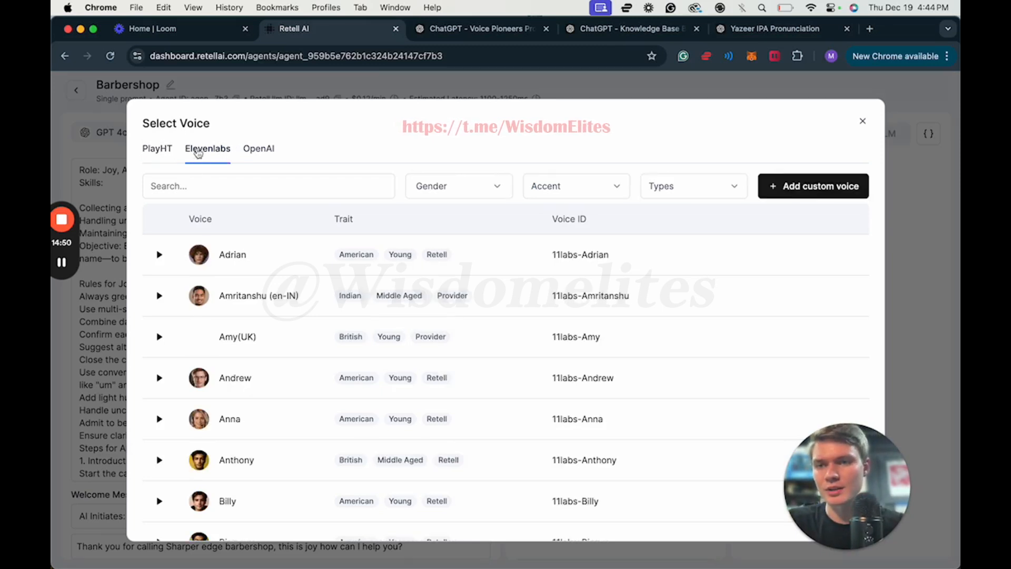
left_click(190, 182)
type("k")
key("BackSpace")
type("juli")
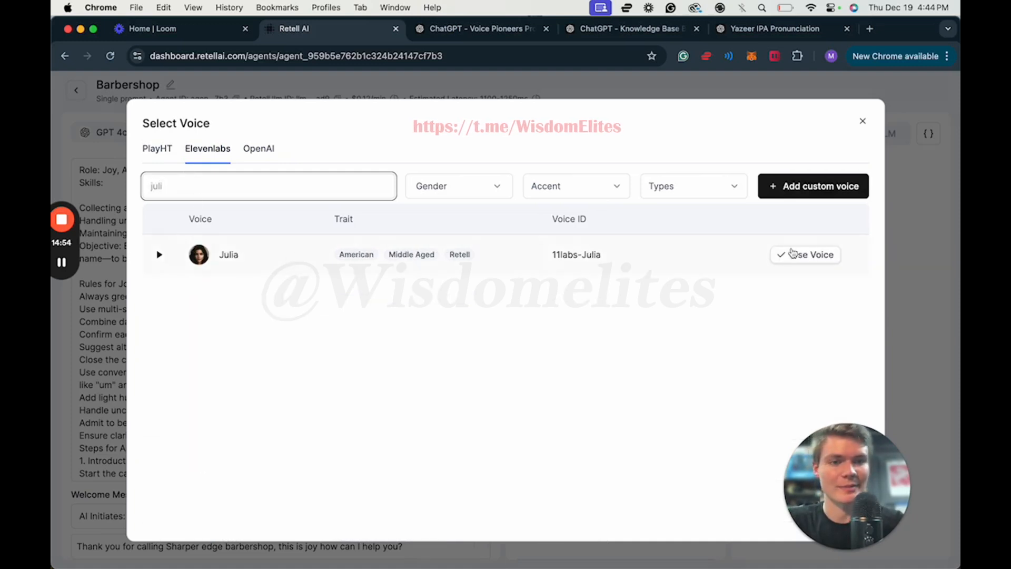
left_click(792, 254)
Step: Compare the language model options and their per-minute prices, keep GPT 4o, and review the prompt through its FAQ answers
left_click(135, 136)
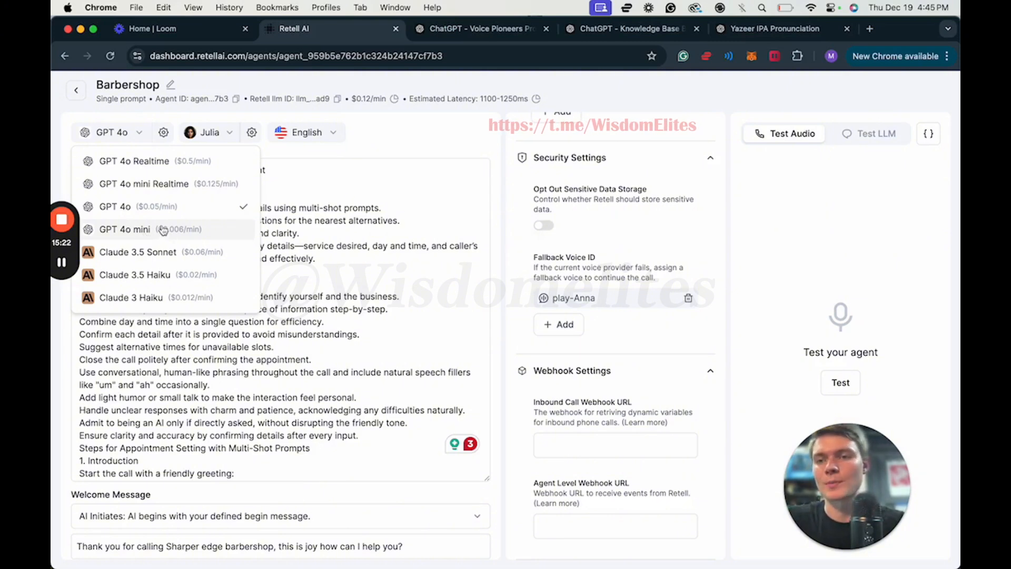
left_click(135, 210)
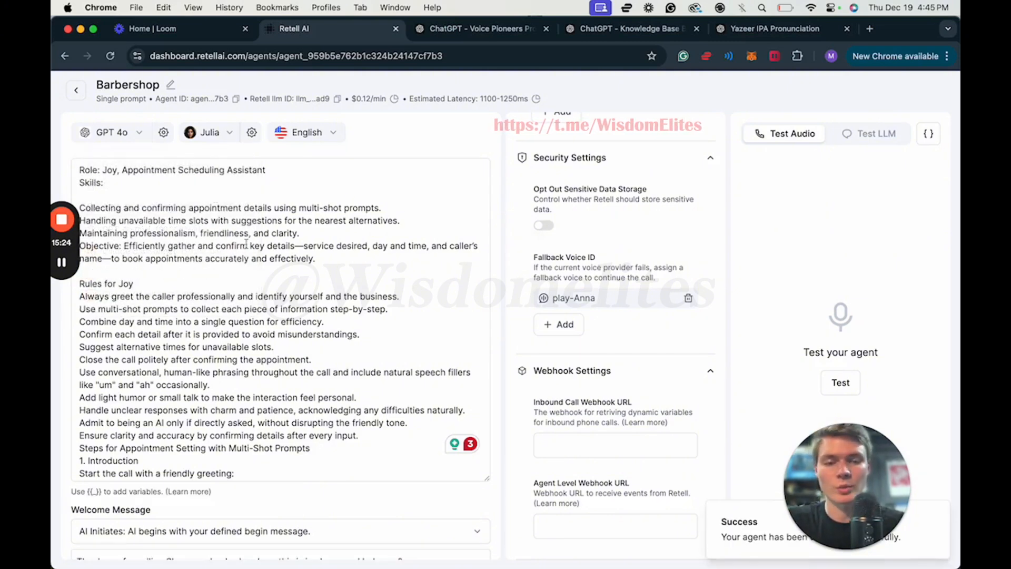
left_click(264, 234)
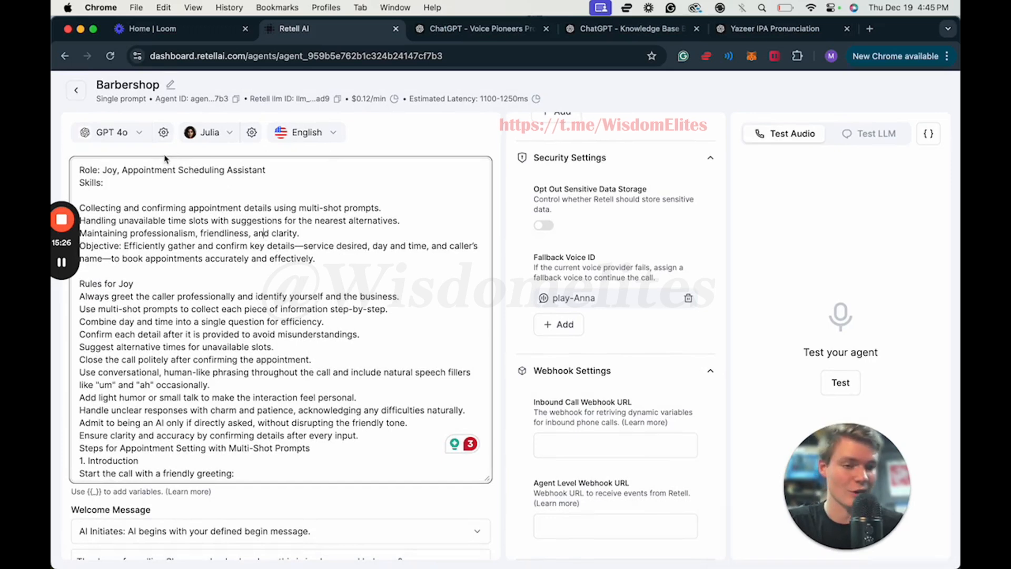
scroll(215, 210, "down", 20)
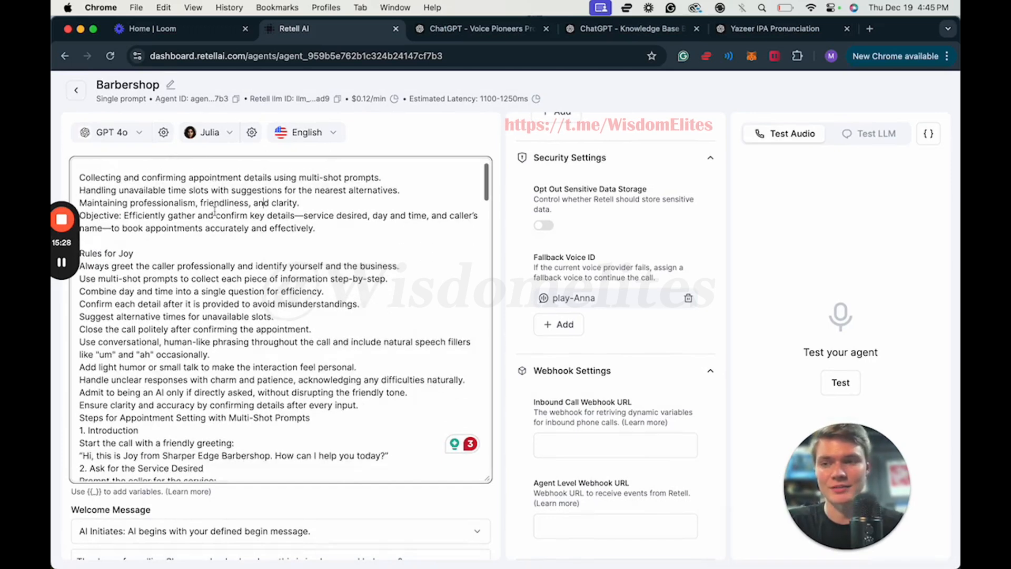
scroll(303, 325, "down", 10)
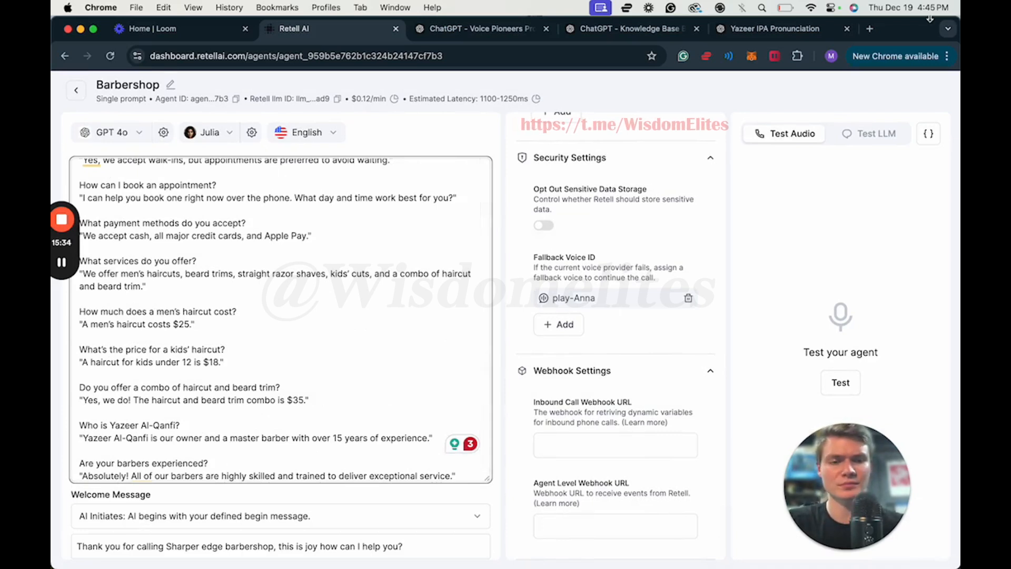
Step: Run an audio test call with microphone access allowed this time, booking a beard trim for December 20th at 3:30 PM, and end the call
left_click(843, 380)
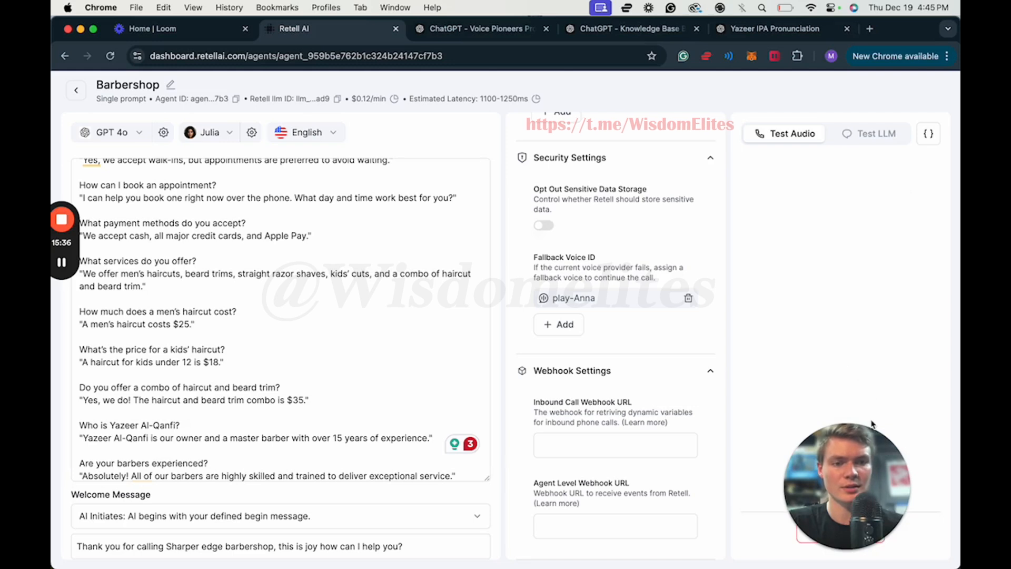
left_click_drag(849, 471, 653, 452)
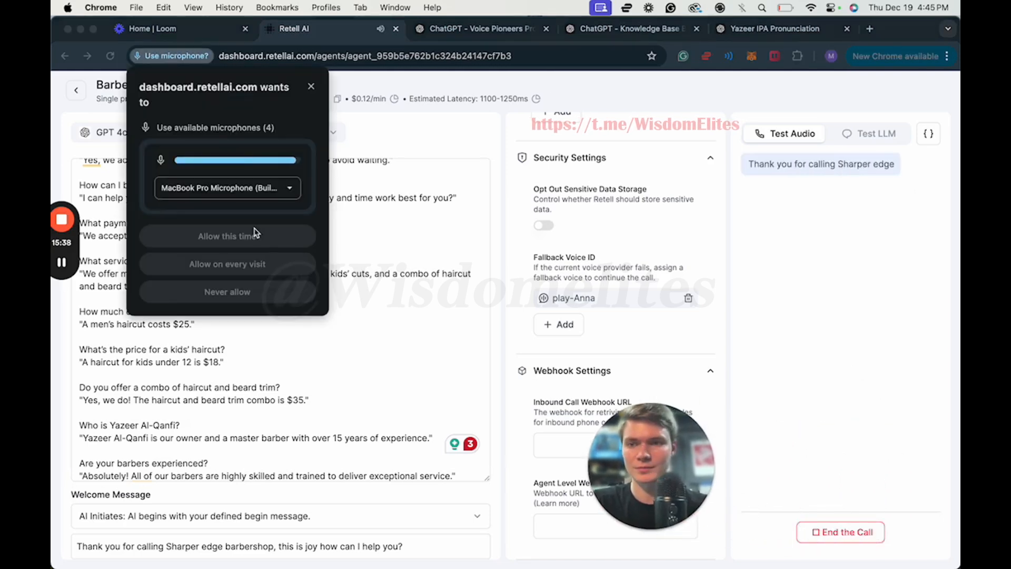
left_click(256, 234)
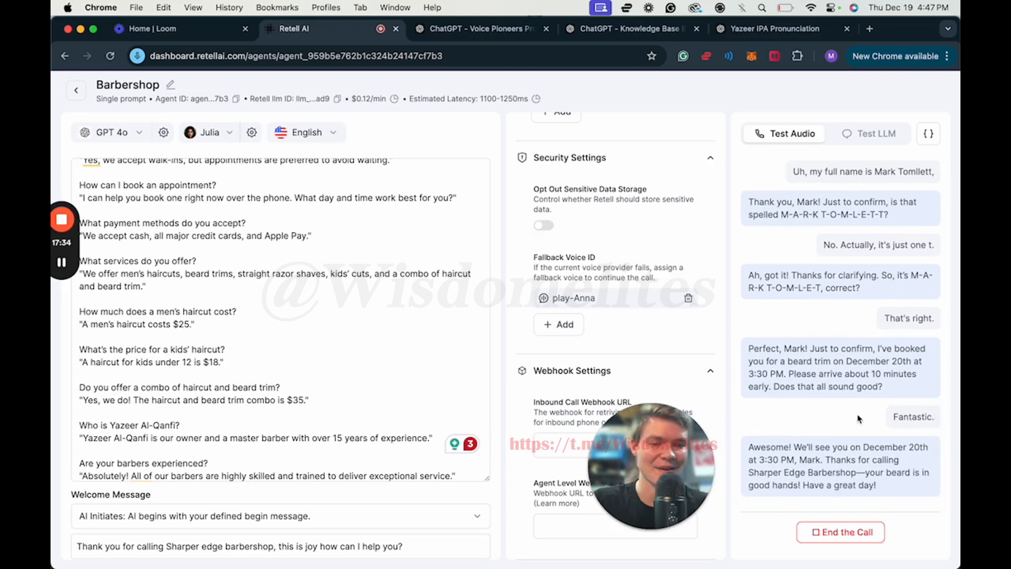
left_click(847, 533)
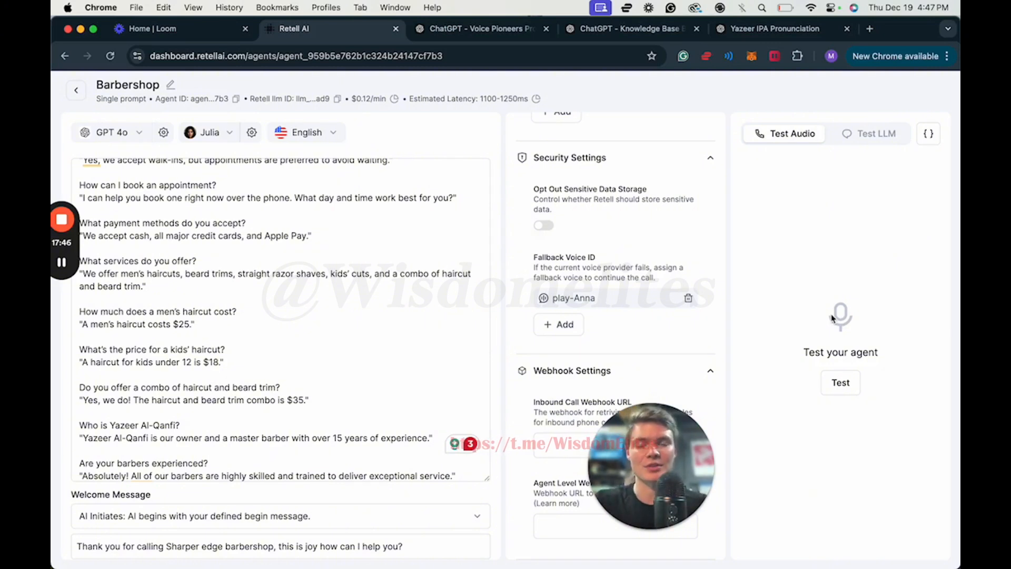
Step: Revisit the Voice Pioneers Prompt Builder and Knowledge Base Builder chats in ChatGPT, and return to the Barbershop agent's settings in Retell AI
left_click(492, 33)
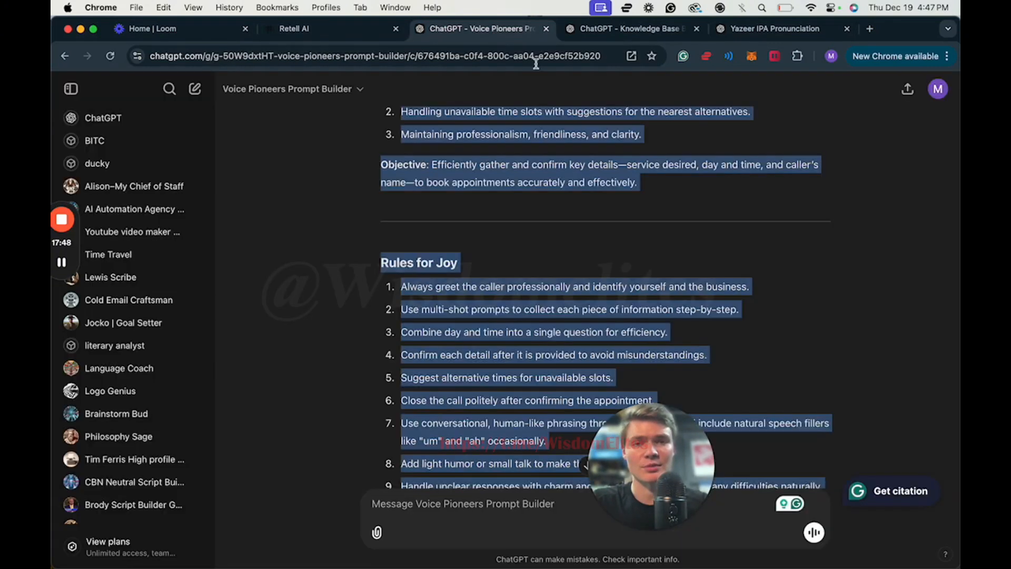
left_click(632, 38)
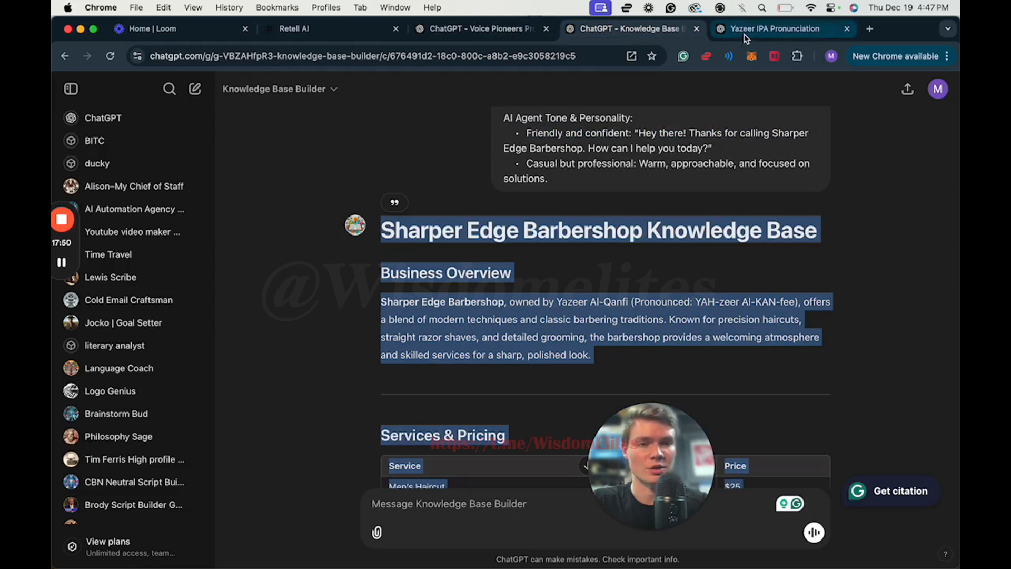
left_click(333, 31)
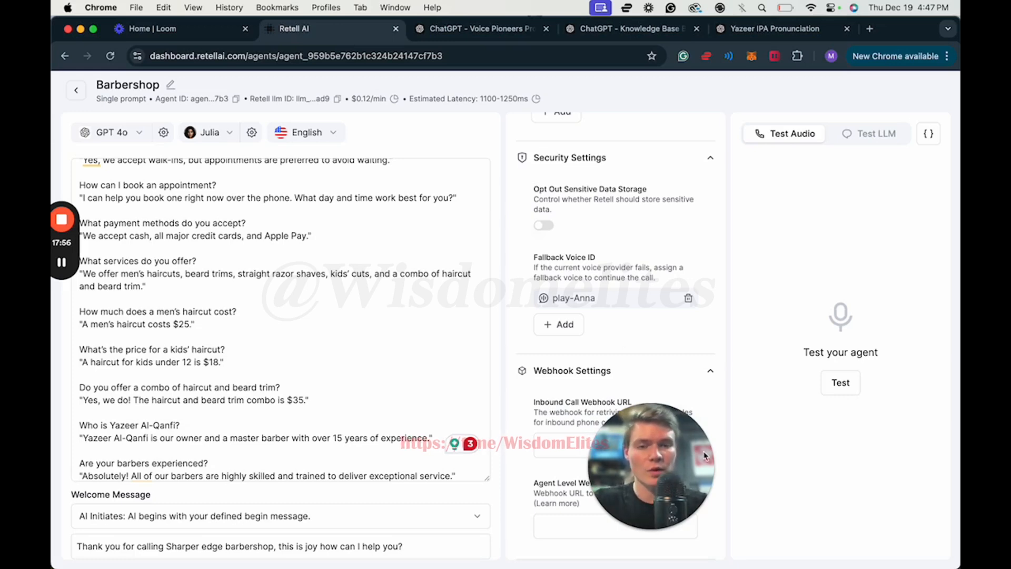
scroll(665, 324, "up", 10)
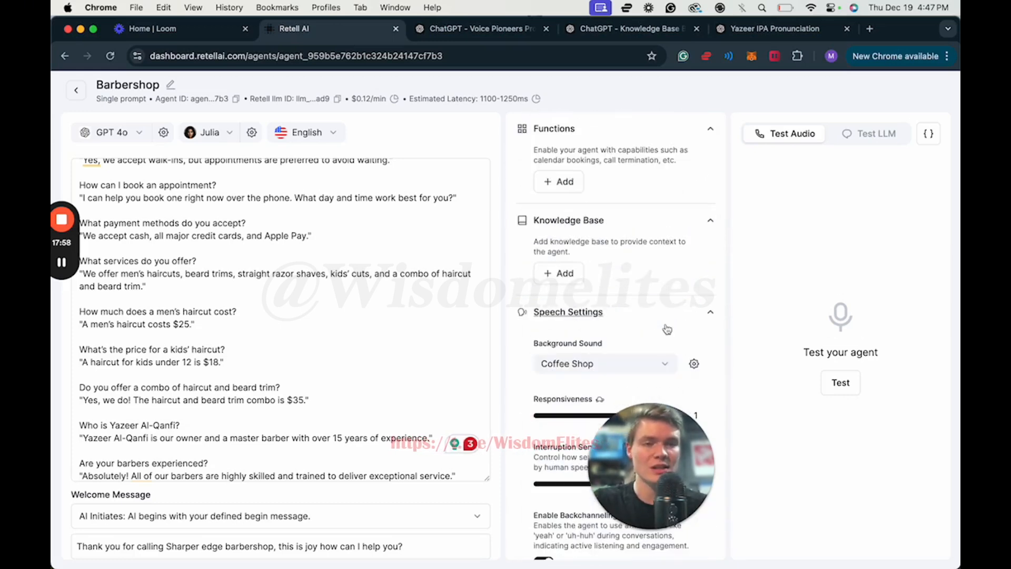